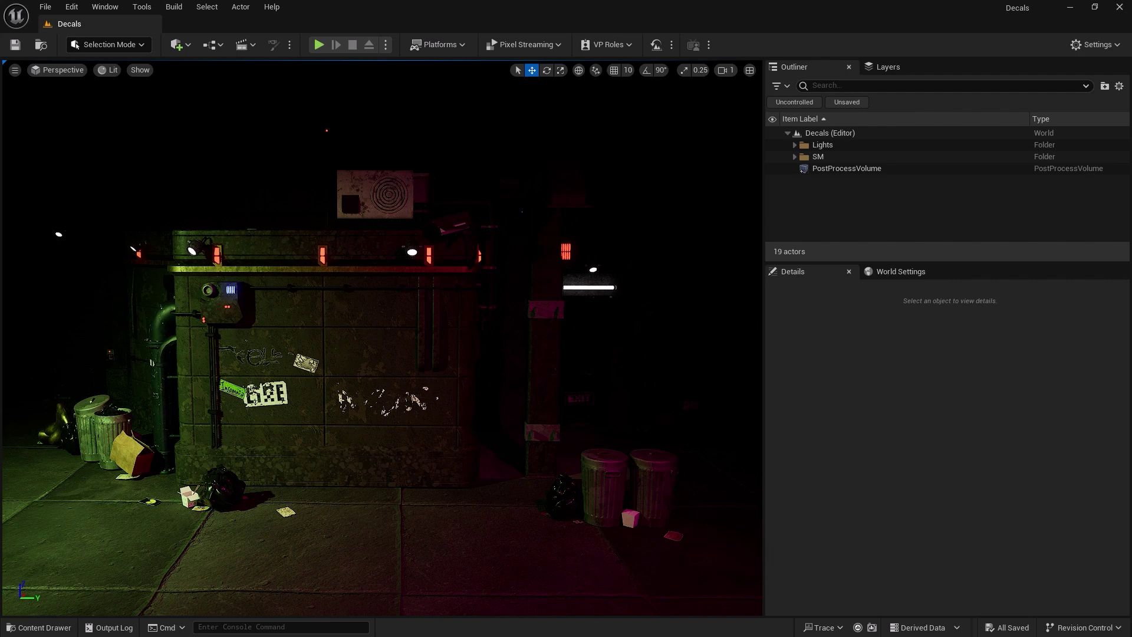
Review the Grafitti_cropped2 and Grafitti_NiceTry source images and the imported textures in the project's Decals folder.
key("alt+Tab")
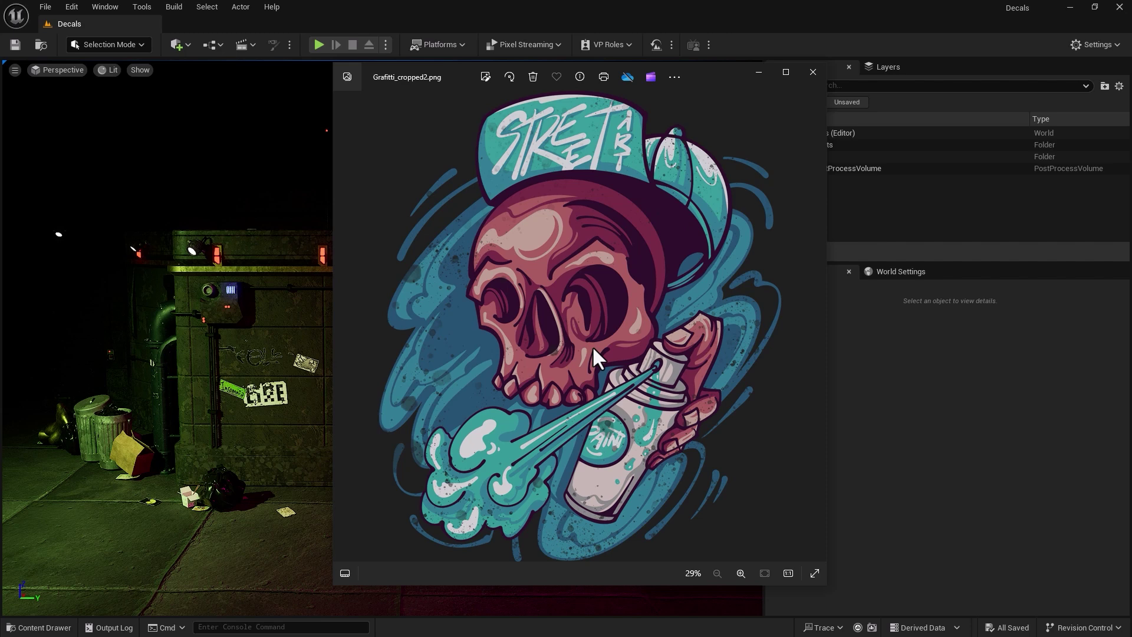
left_click(813, 71)
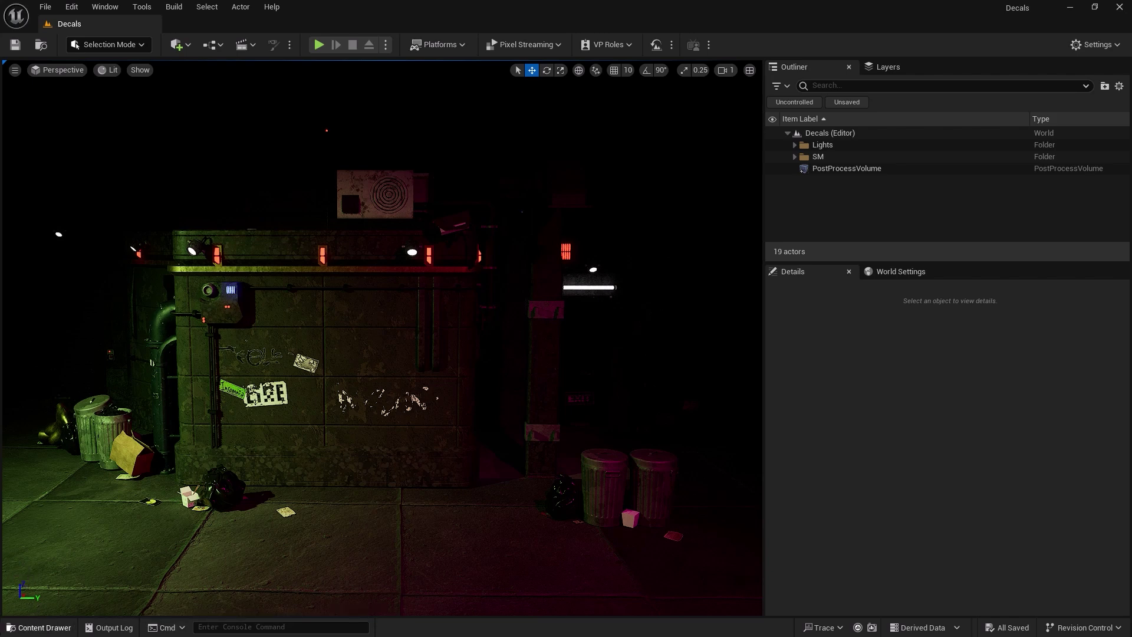
left_click(38, 627)
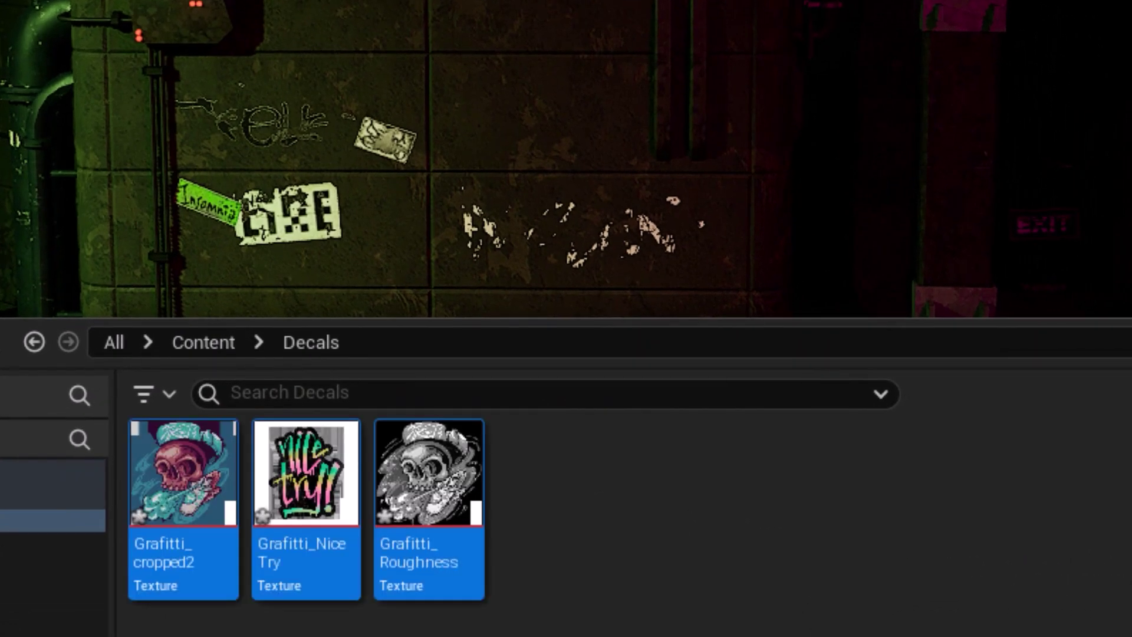
mouse_move(291, 457)
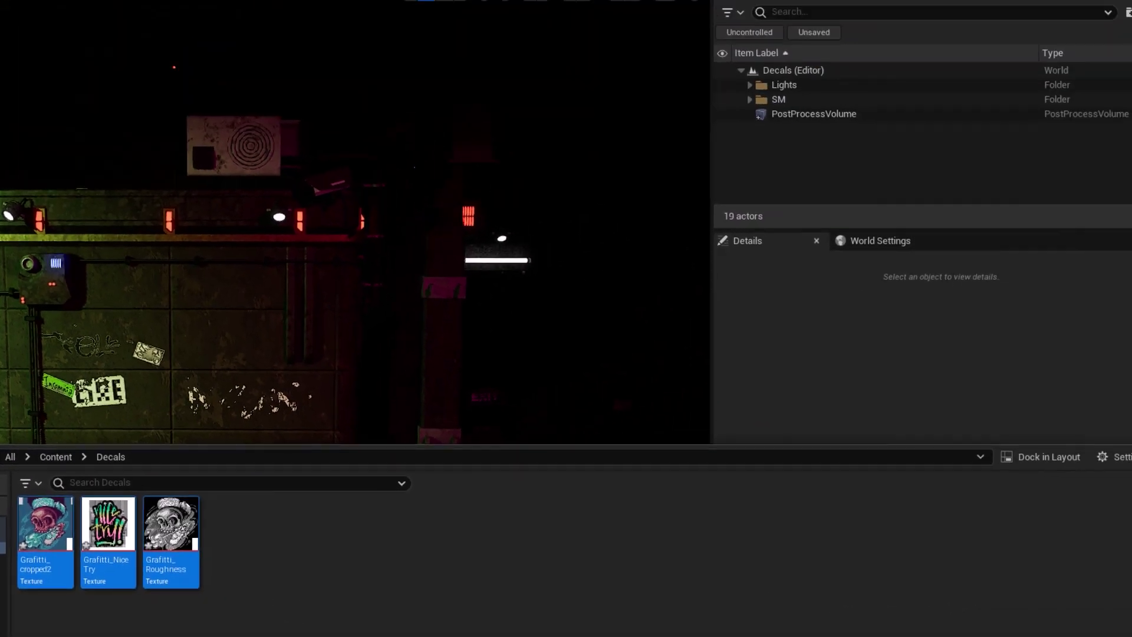
key("alt+Tab")
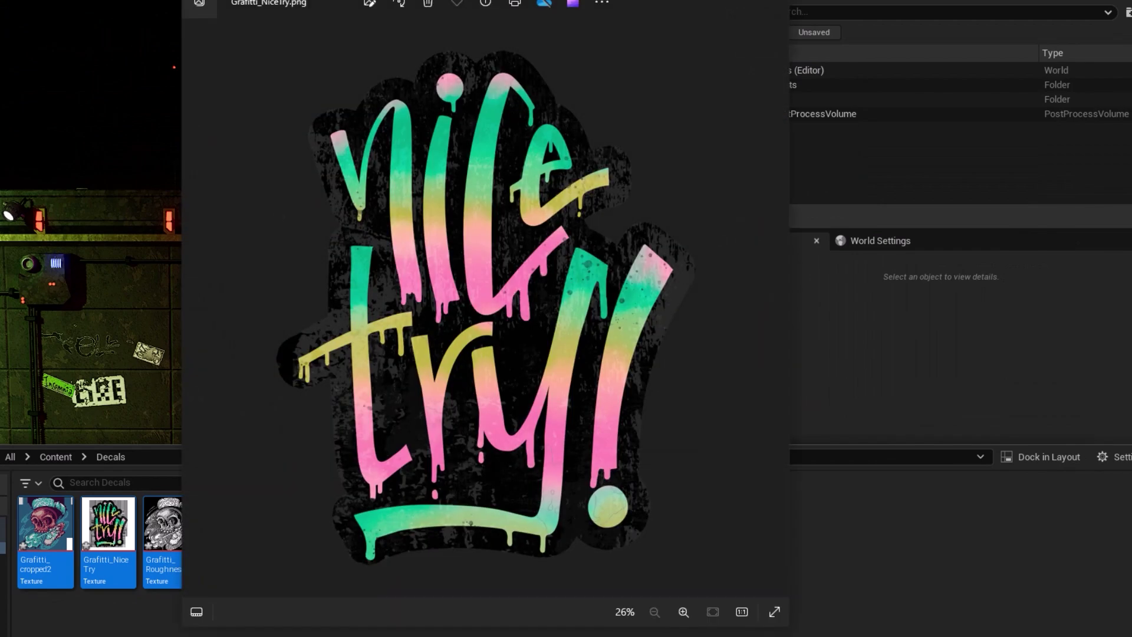
left_click(757, 9)
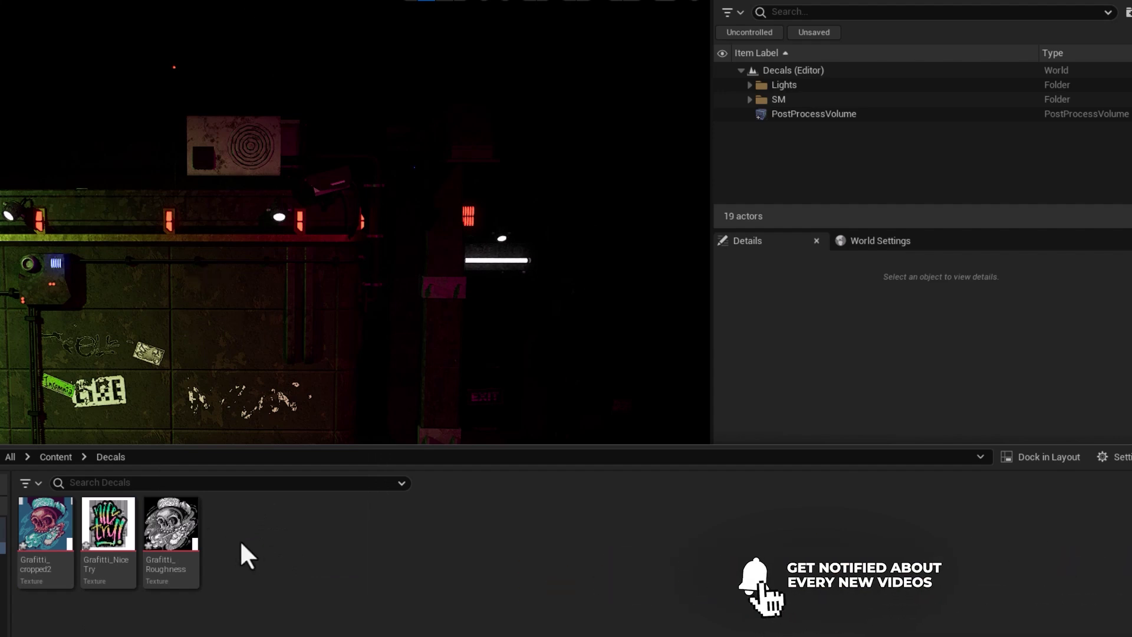
Create a new material named MM_Decals in the Decals folder.
right_click(247, 556)
left_click(316, 134)
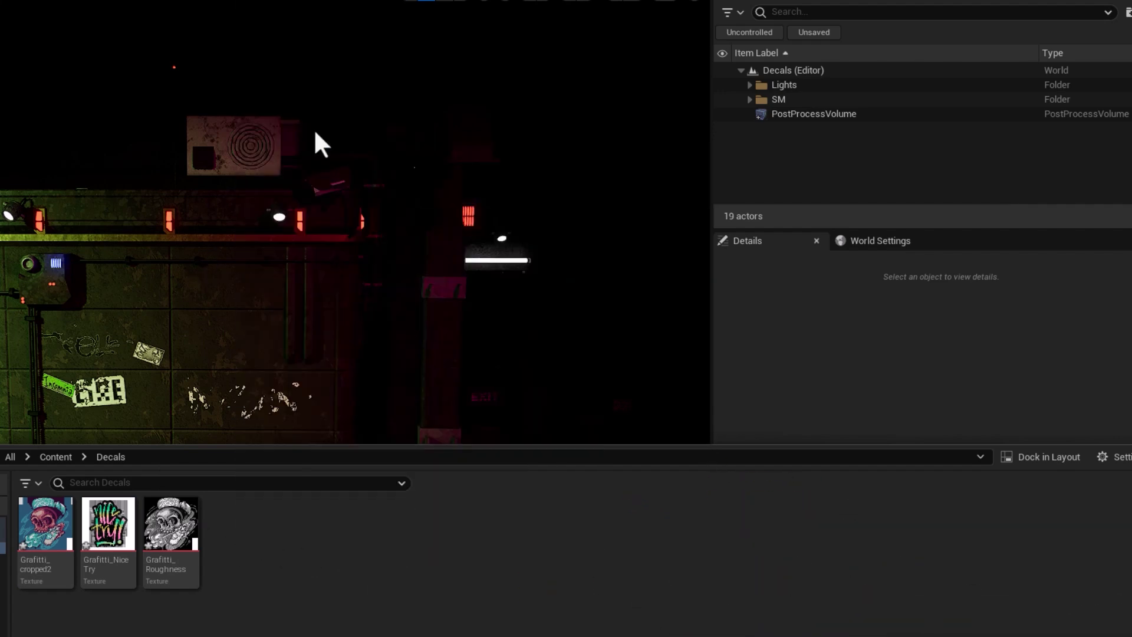
type("MM")
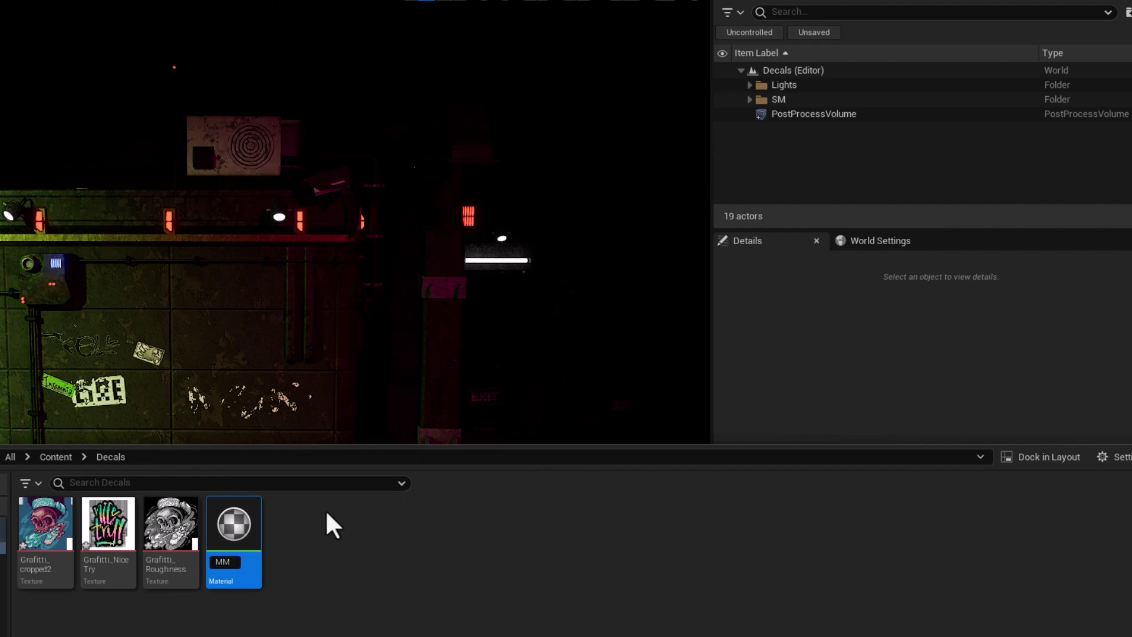
type("_Decals")
key("Return")
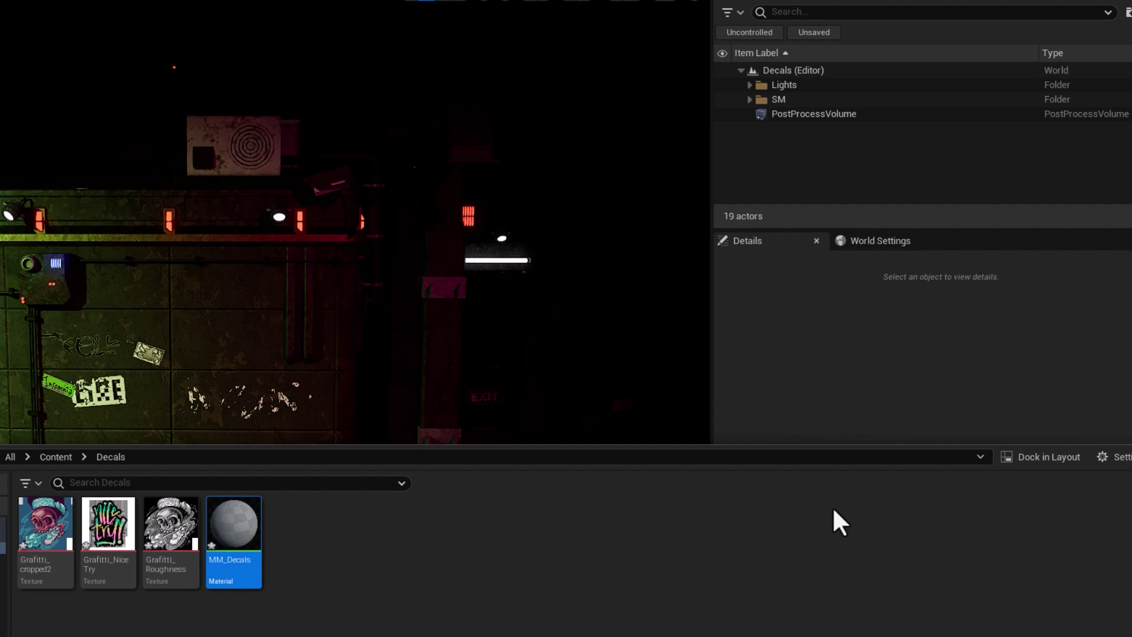
Create a material instance from MM_Decals and name it MI_Decals_Skull.
mouse_move(235, 527)
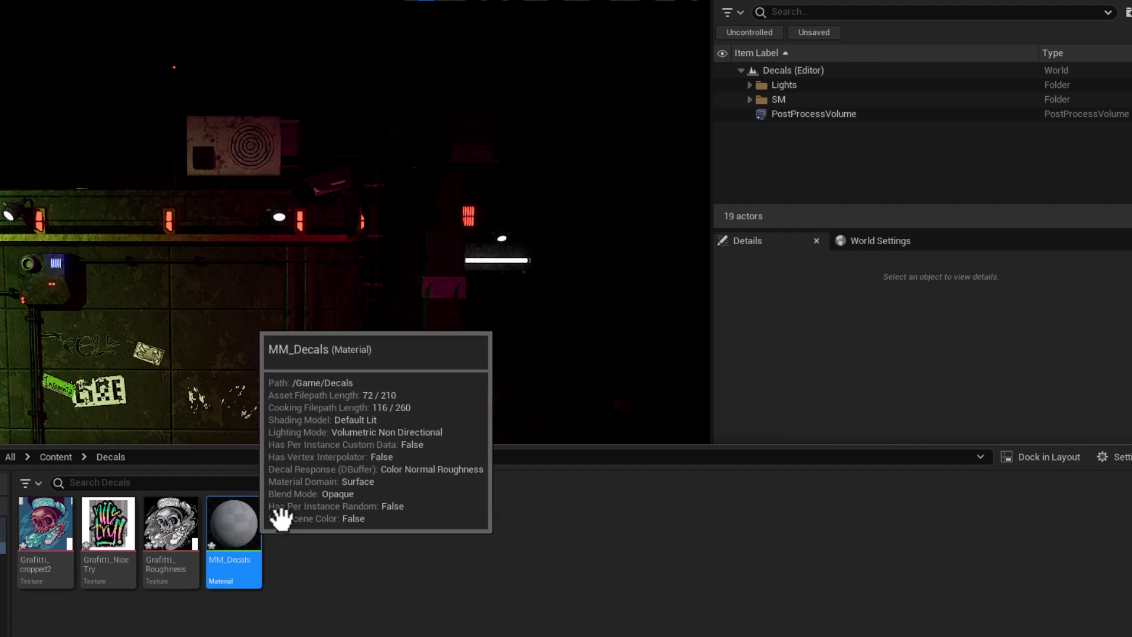
right_click(235, 519)
left_click(348, 203)
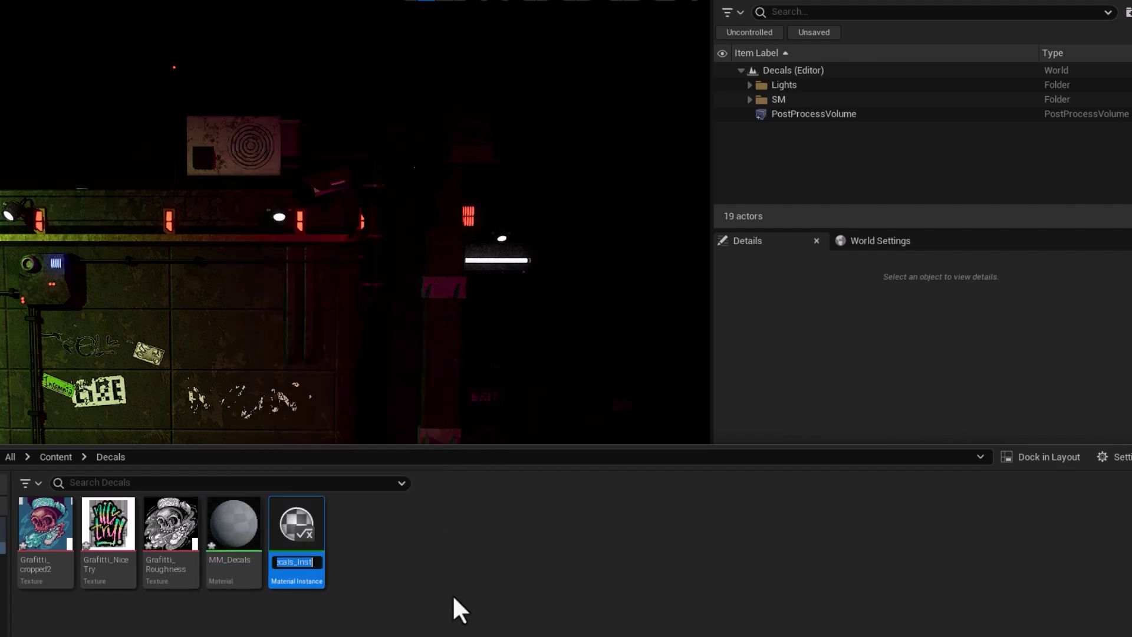
type("MI_Decal")
type("s_Sku")
type("ll")
key("Return")
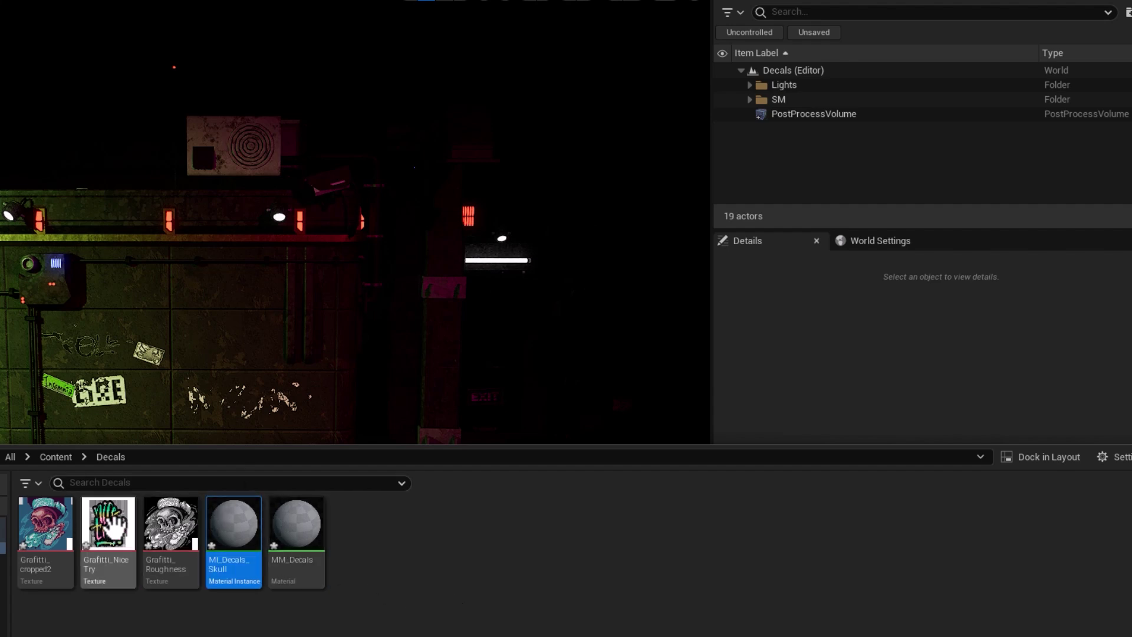
Inspect the Grafitti_cropped2 texture with only its alpha channel displayed, and close the texture editor.
double_click(43, 530)
left_click(199, 45)
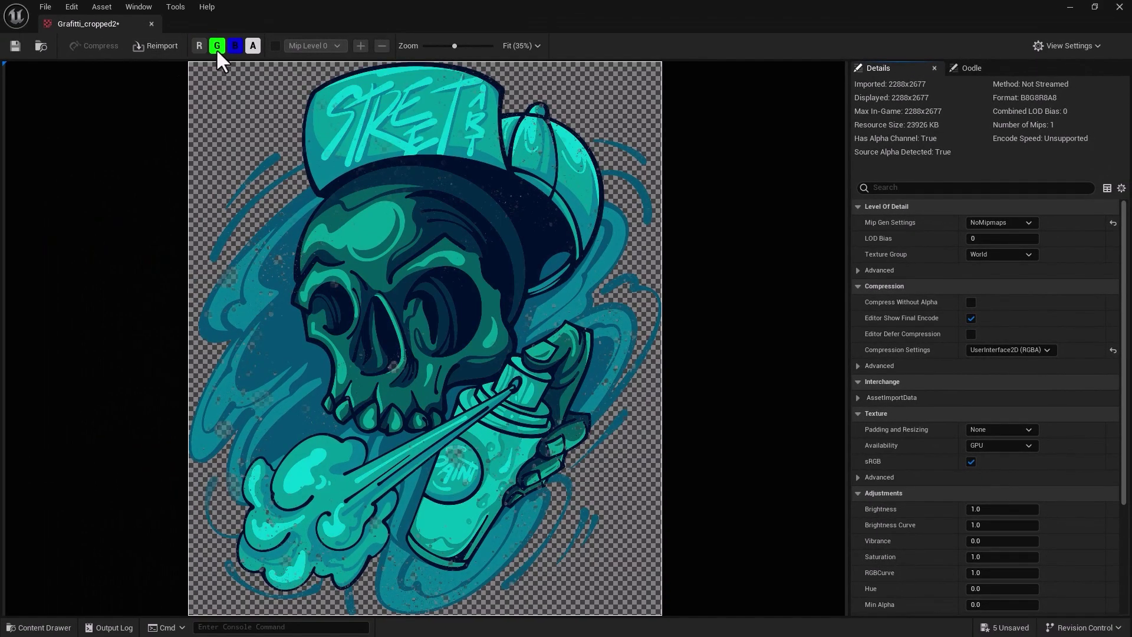
left_click(217, 45)
left_click(233, 46)
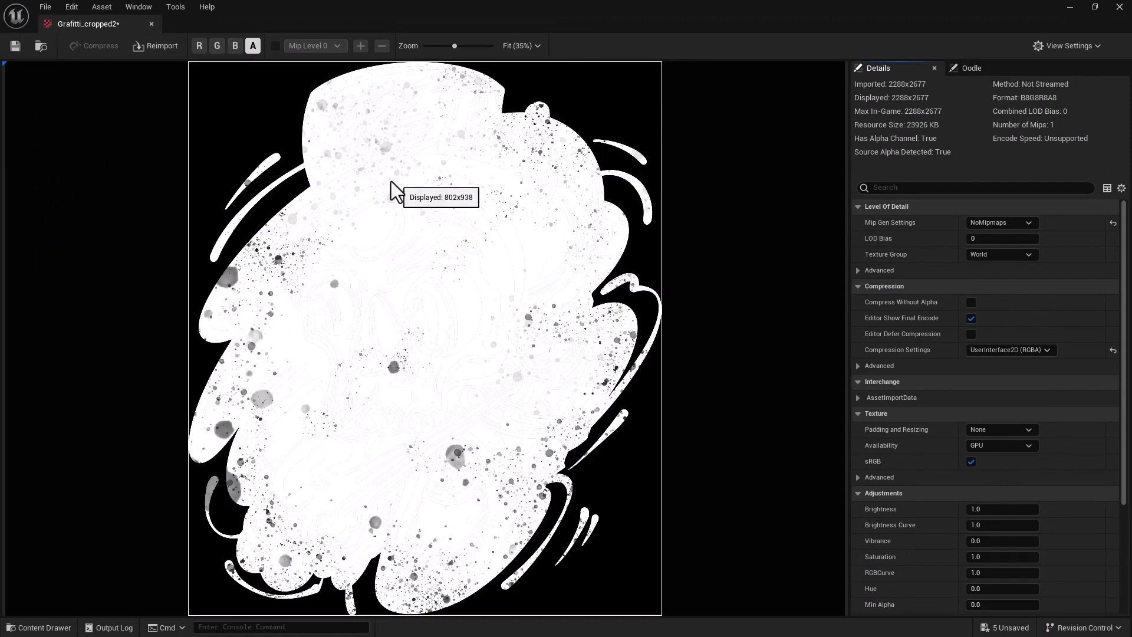
left_click(151, 24)
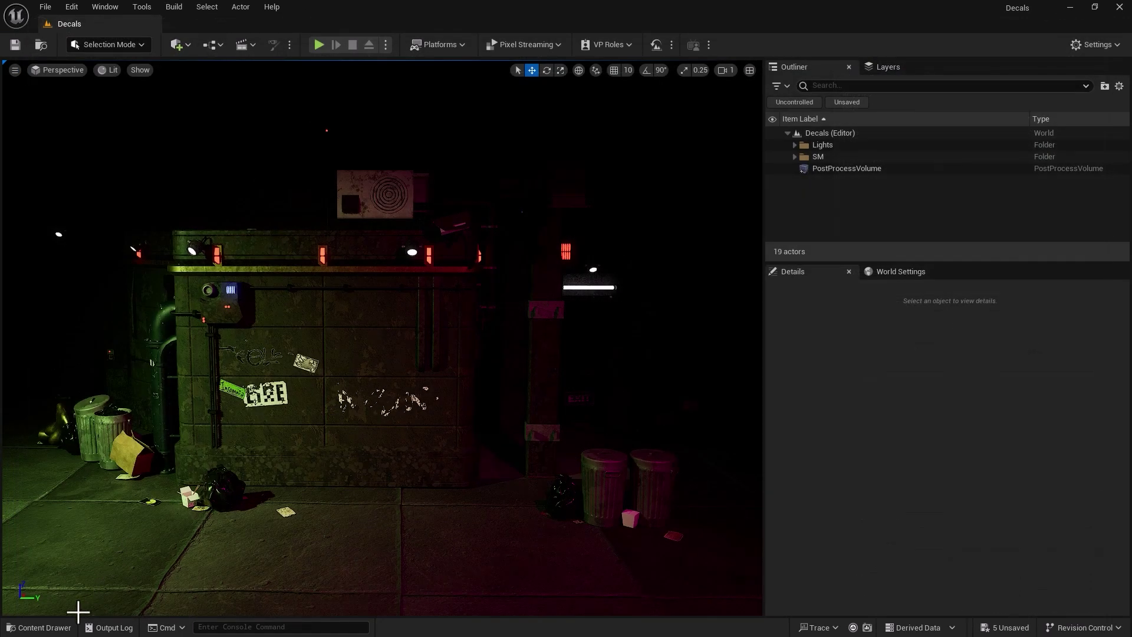
Open the MM_Decals material for editing and set its material domain to Deferred Decal.
left_click(63, 628)
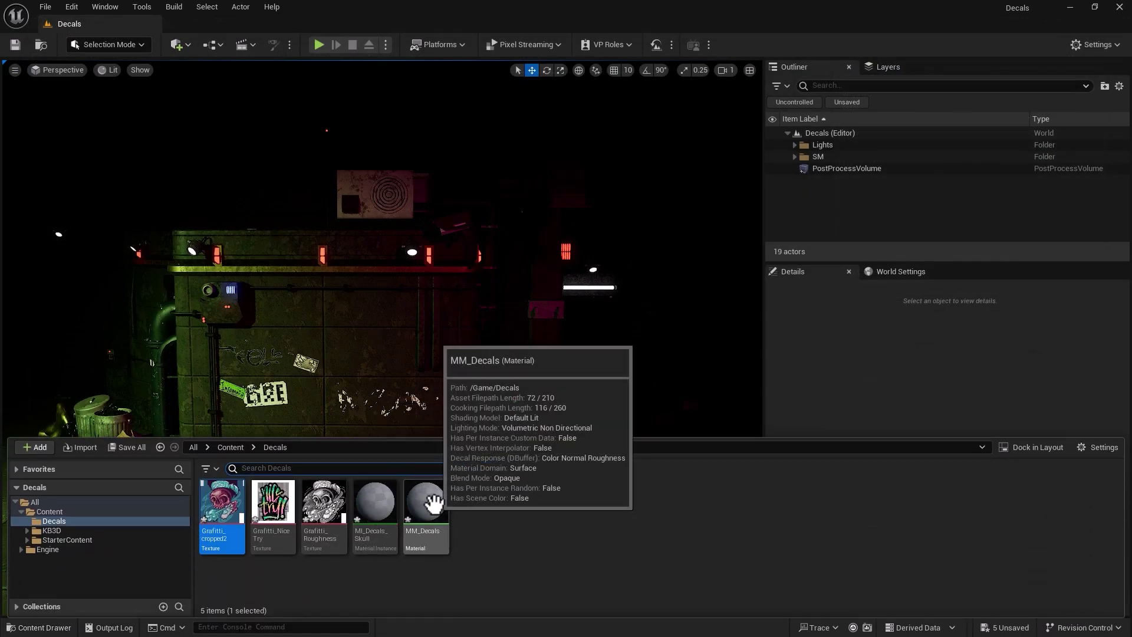
double_click(433, 501)
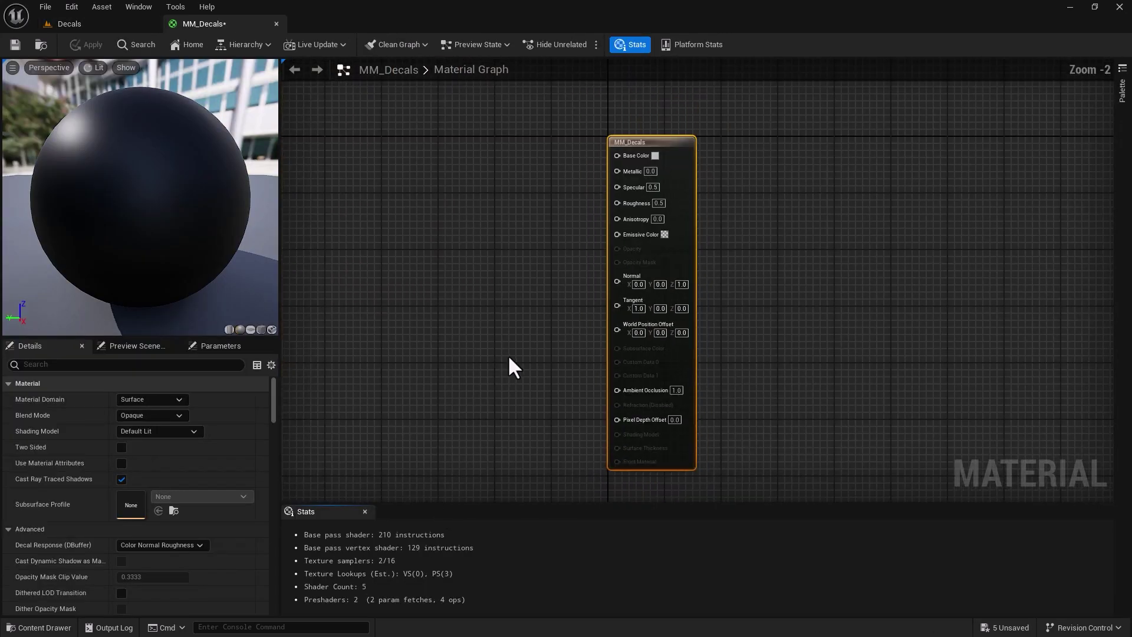
right_click_drag(504, 352, 400, 342)
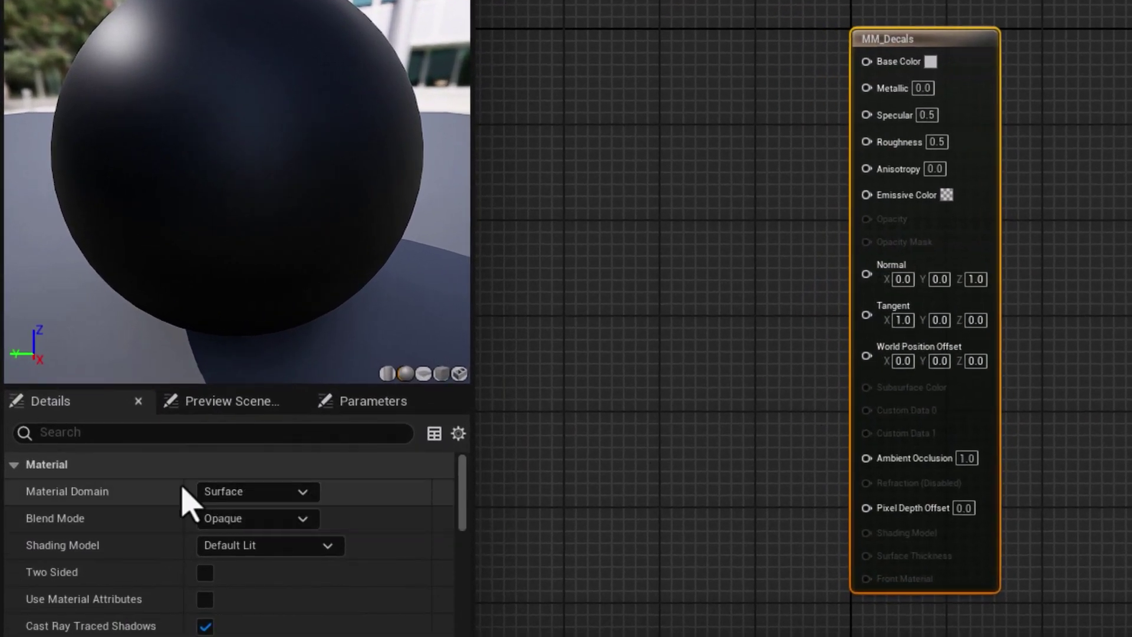
left_click(239, 498)
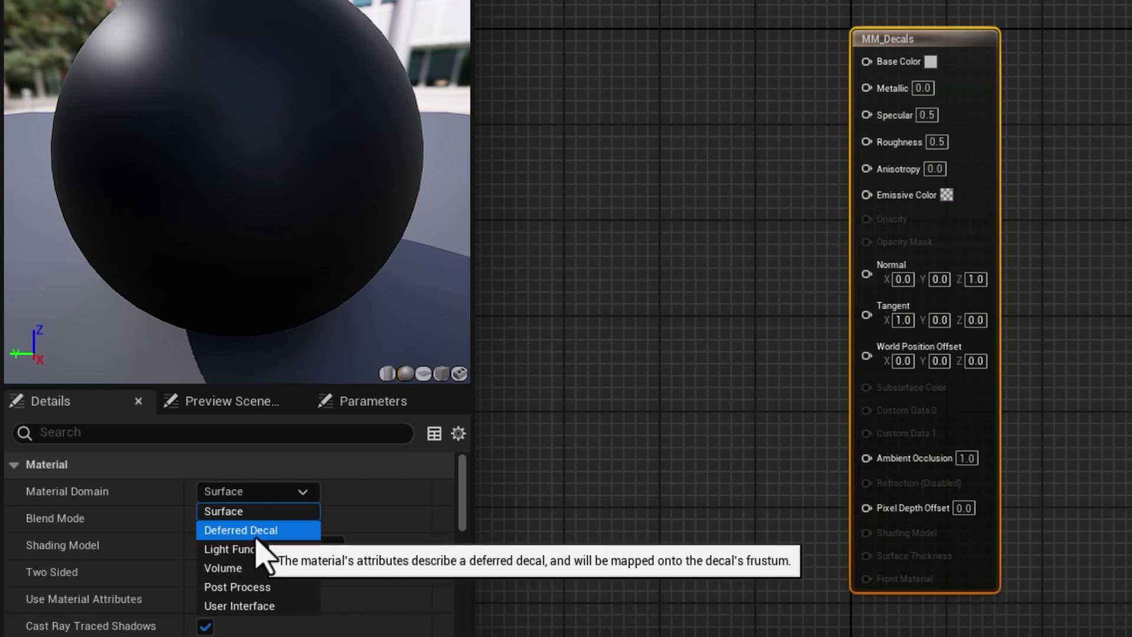
left_click(257, 534)
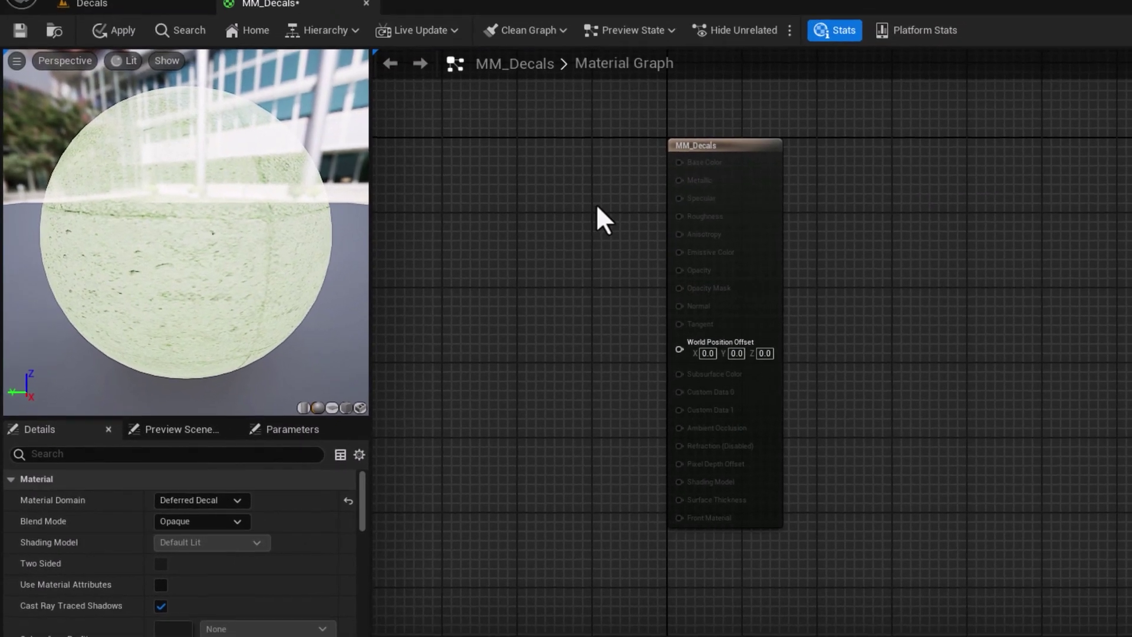
Shift the material result node slightly upward and set the material's blend mode to Translucent.
right_click_drag(719, 148, 839, 298)
scroll(839, 293, "up", 2)
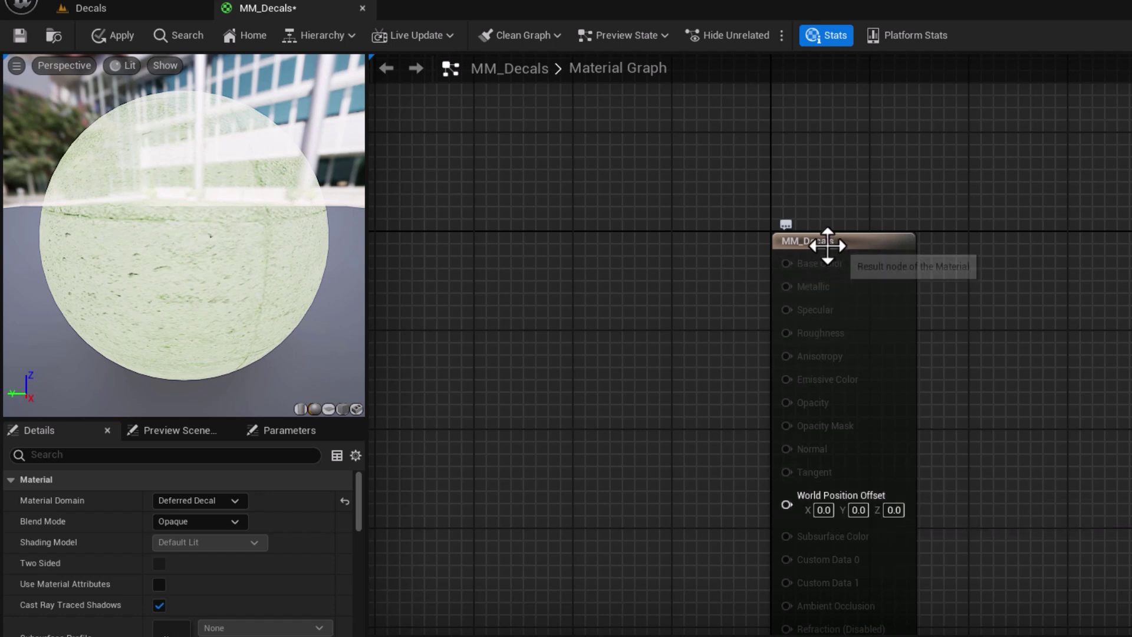
left_click_drag(822, 240, 809, 191)
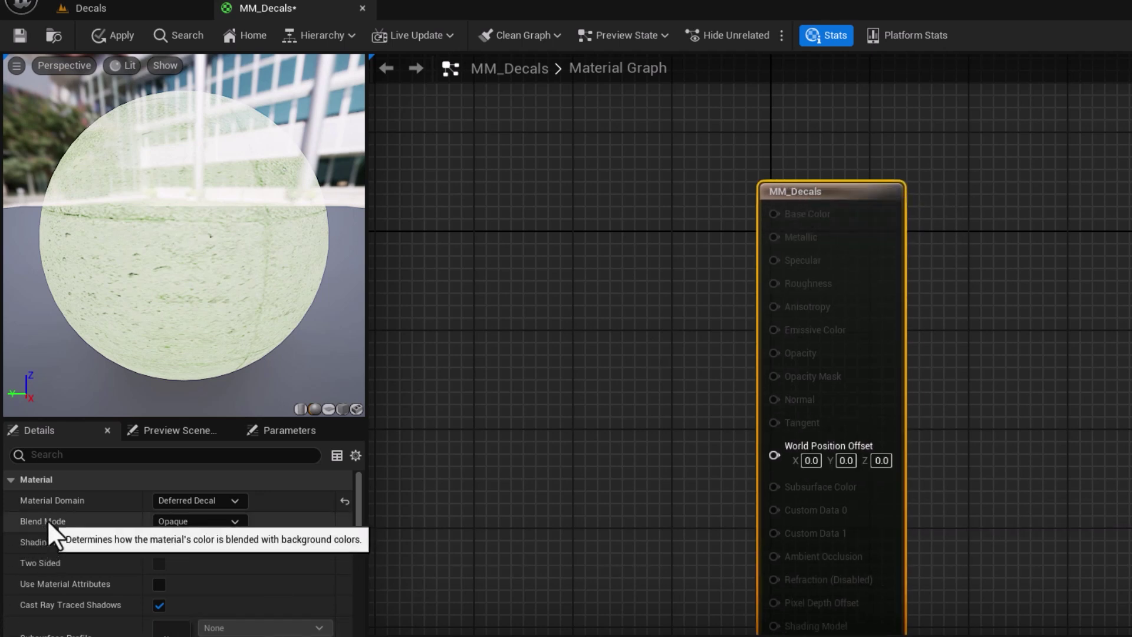
left_click(193, 518)
left_click(191, 567)
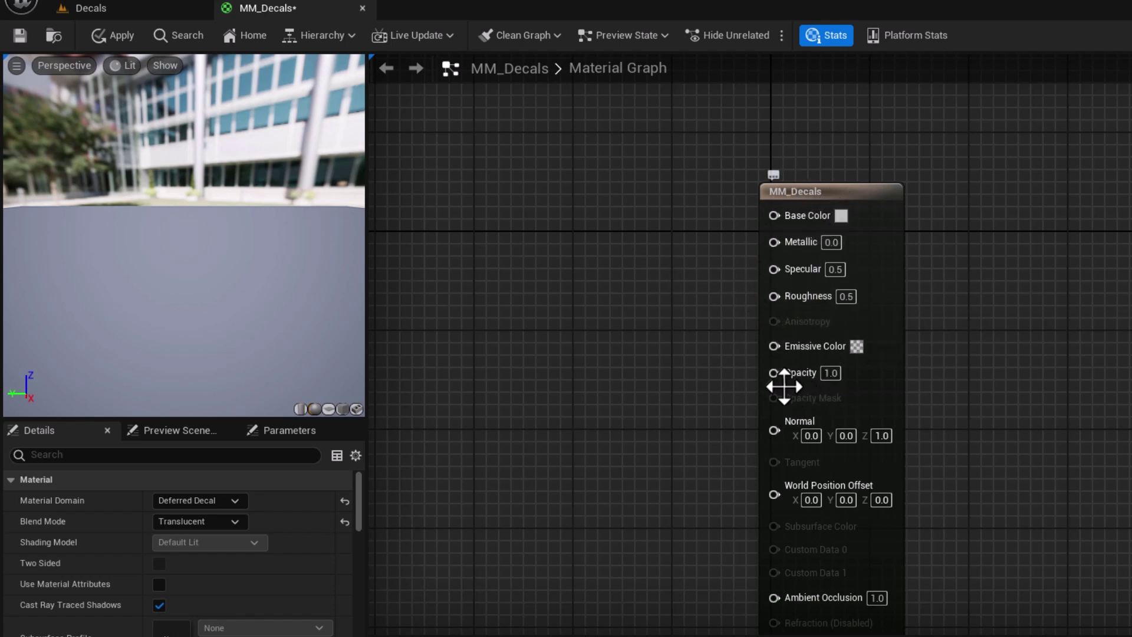
Add Grafitti_cropped2 to the graph as a Texture Sample and route its RGB output through a Multiply node into Base Color.
scroll(668, 489, "down", 1)
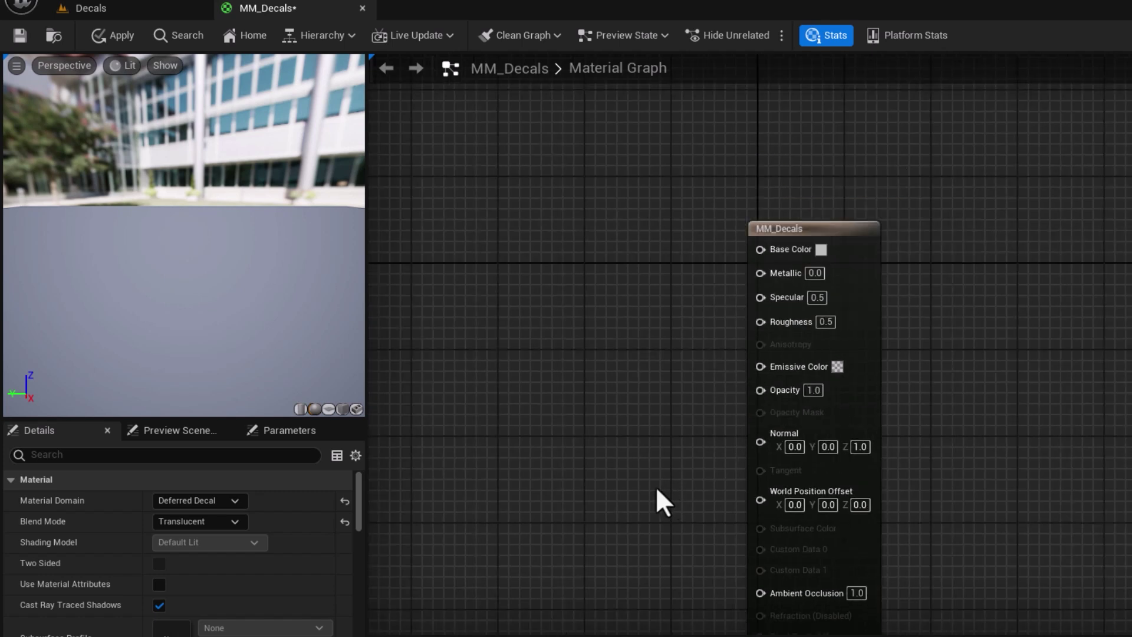
right_click_drag(573, 484, 677, 384)
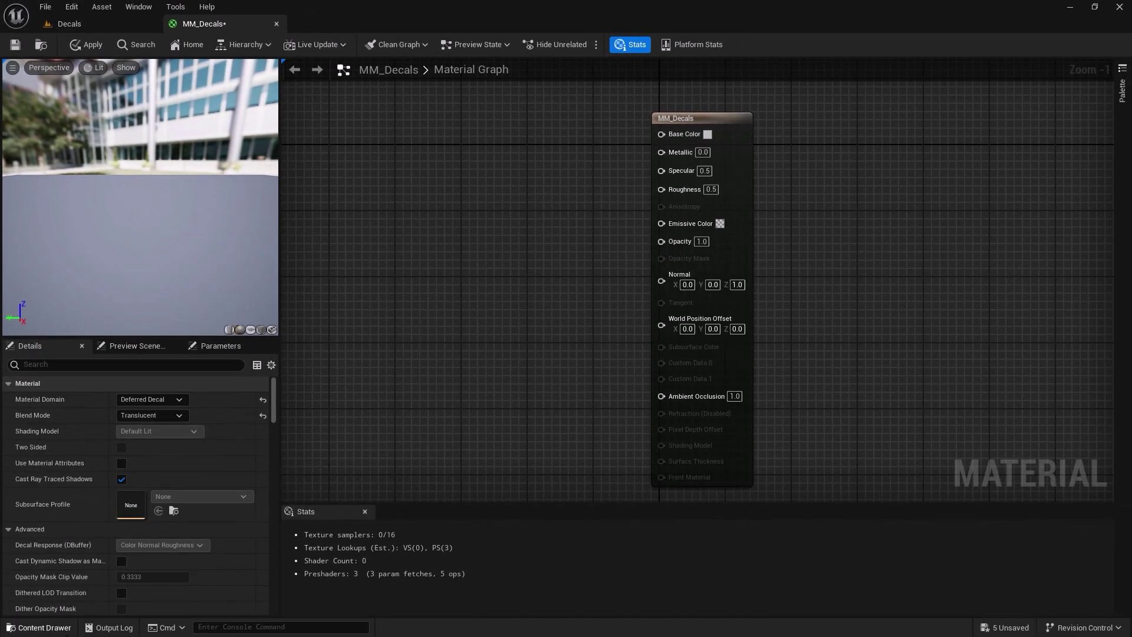
left_click(45, 627)
left_click_drag(222, 471, 373, 150)
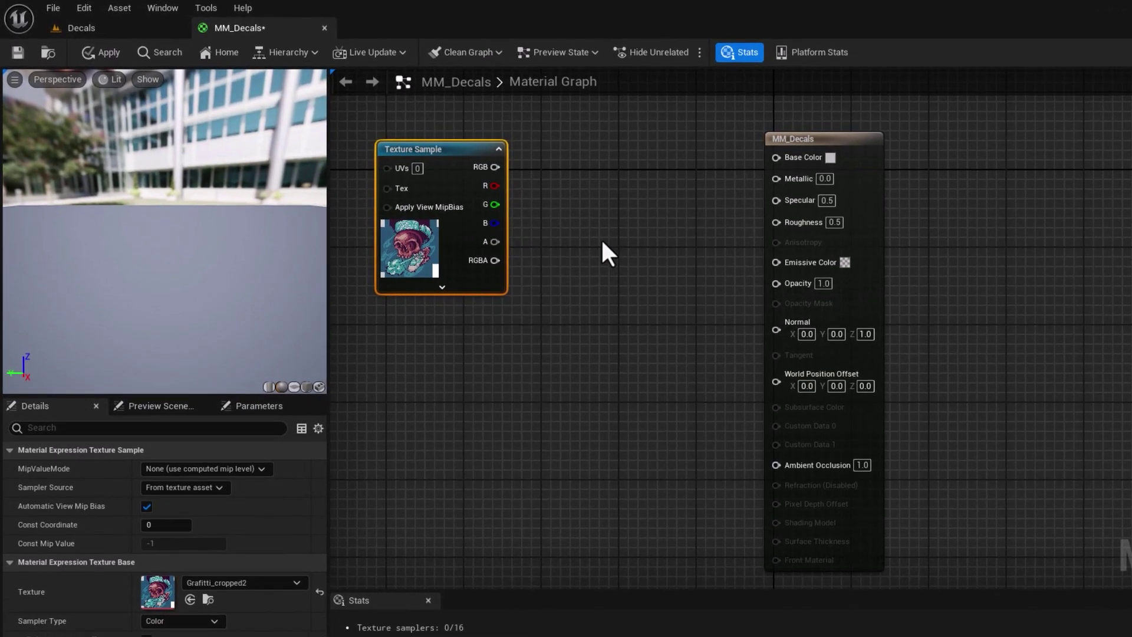
left_click(510, 203)
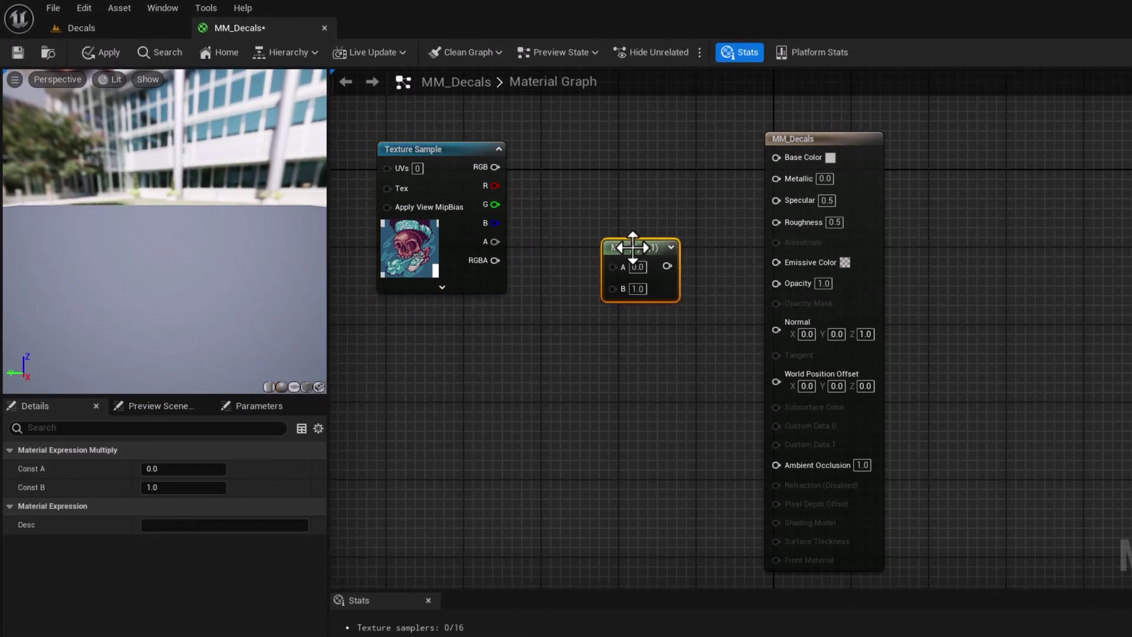
left_click_drag(631, 248, 496, 166)
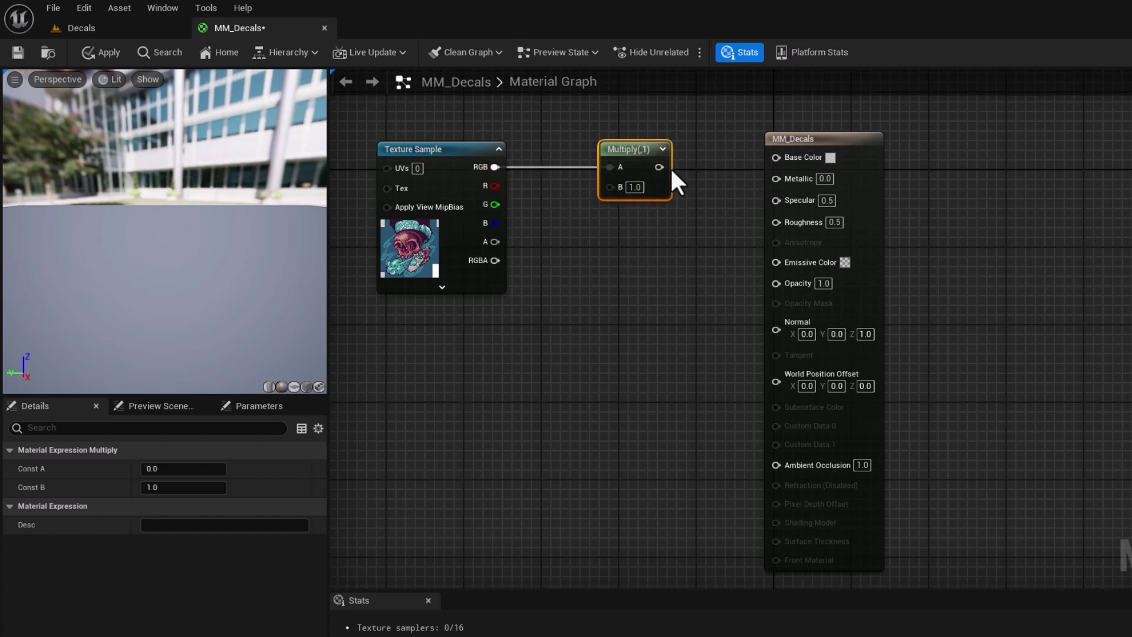
left_click_drag(659, 166, 775, 157)
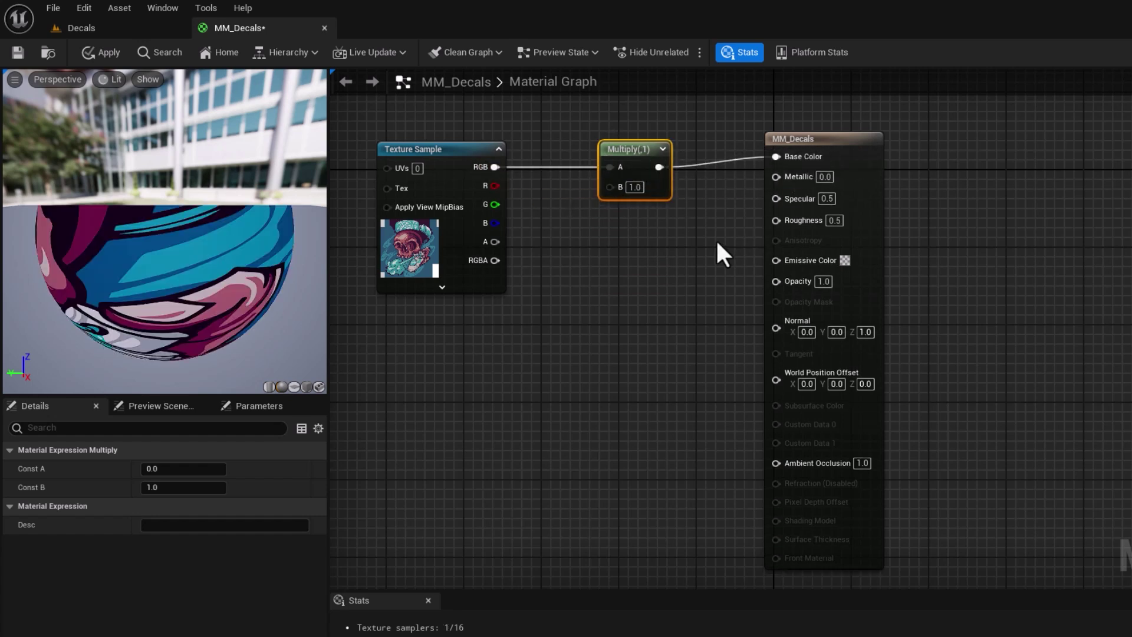
Add a Constant node below the Multiply node and connect it to the Multiply's B input.
left_click(647, 253)
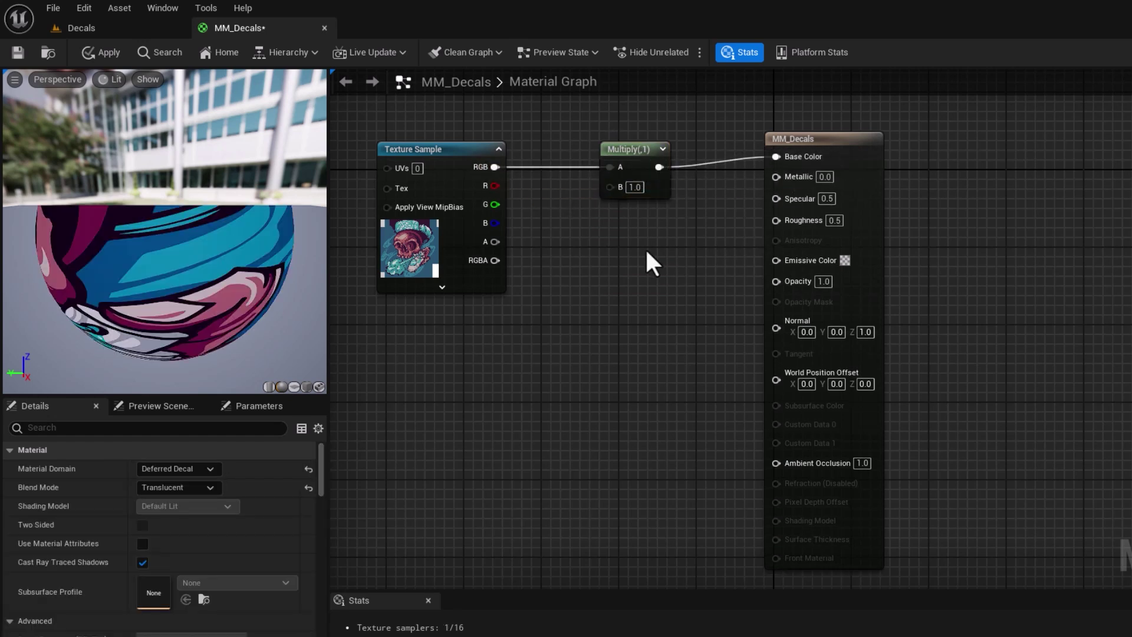
left_click(553, 252)
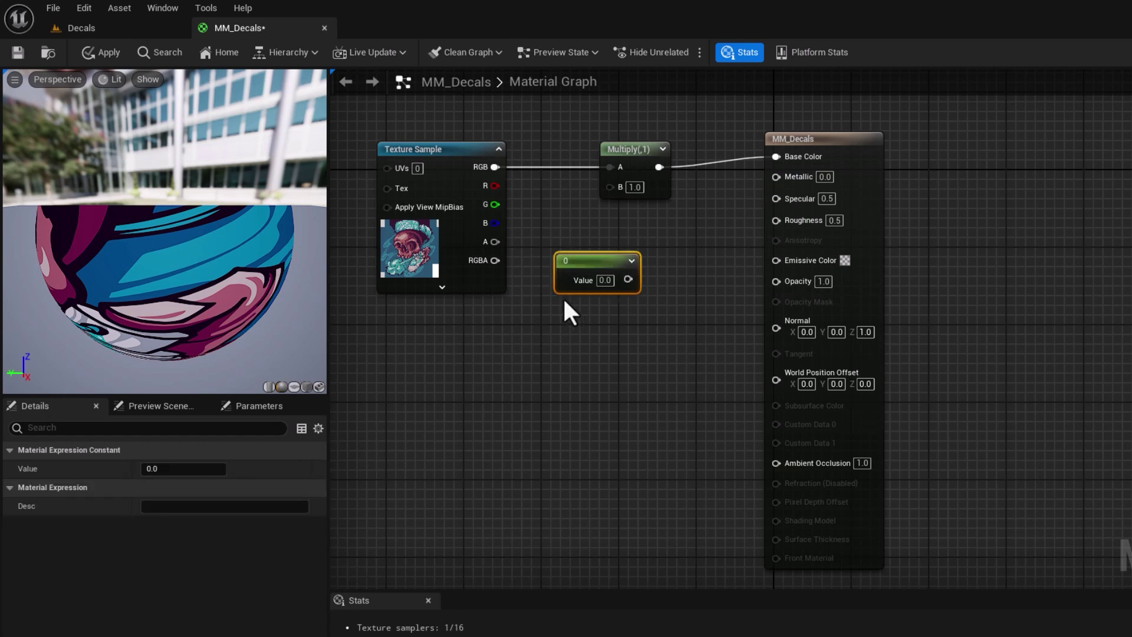
left_click_drag(598, 263, 564, 238)
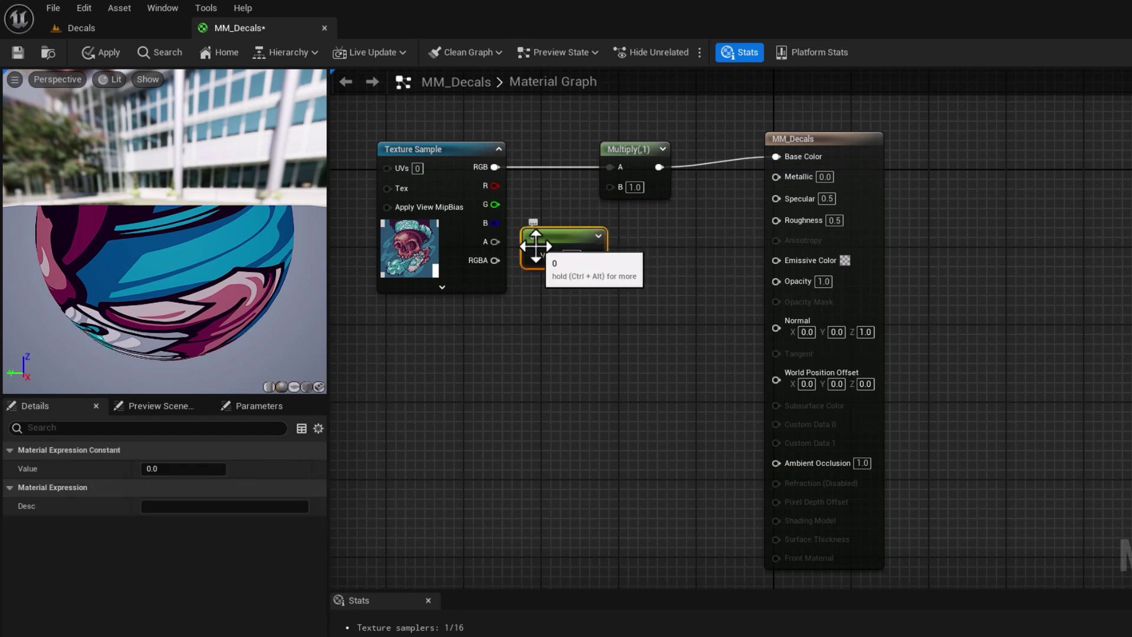
left_click_drag(593, 256, 610, 186)
left_click_drag(568, 240, 567, 230)
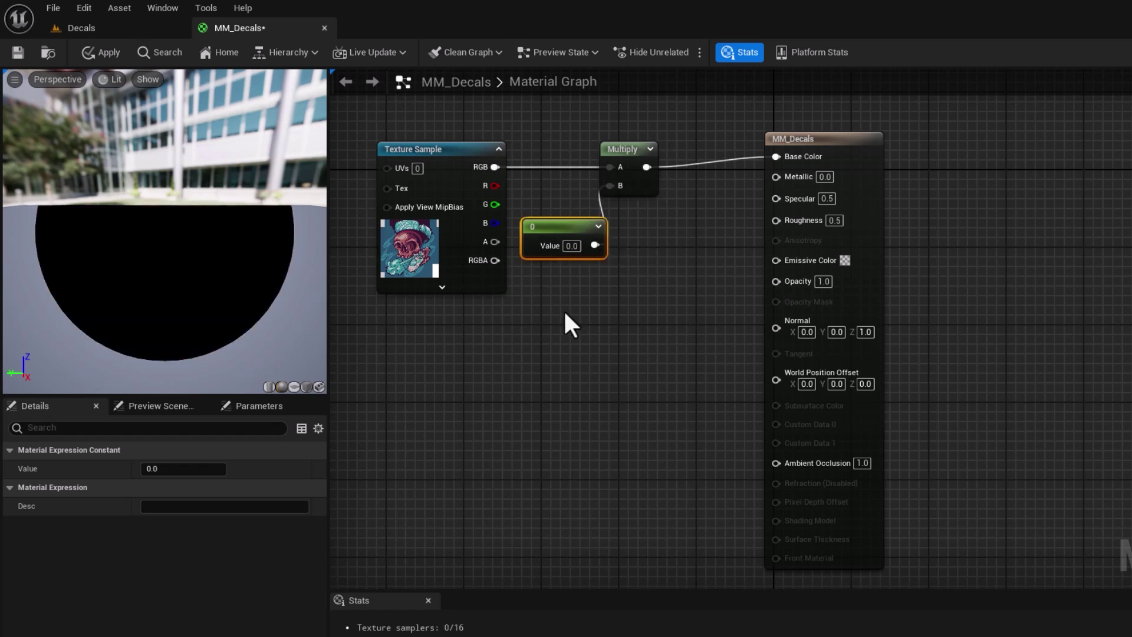
Space out the graph by moving the Texture Sample and Constant nodes farther left of the Multiply node.
left_click_drag(452, 152, 394, 154)
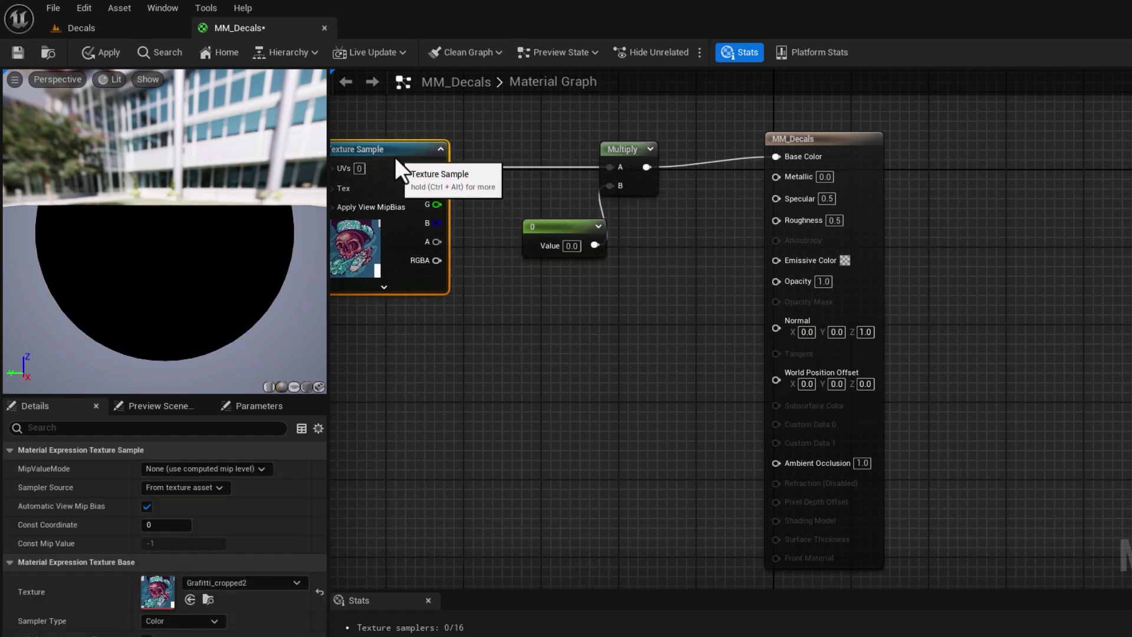
right_click_drag(484, 364, 571, 416)
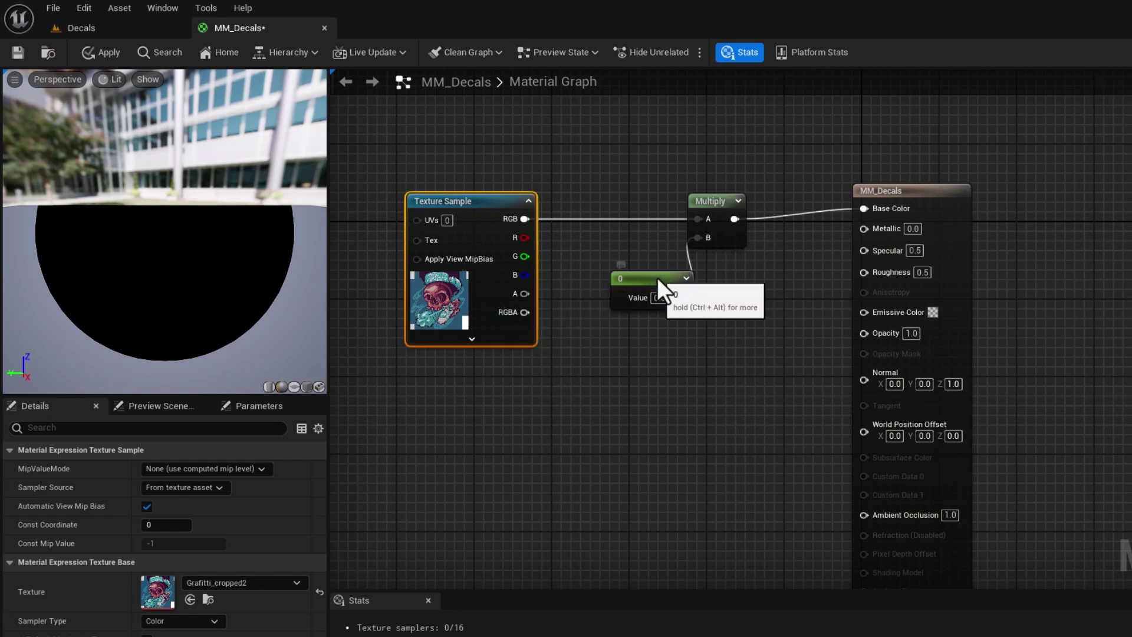
left_click_drag(633, 279, 584, 271)
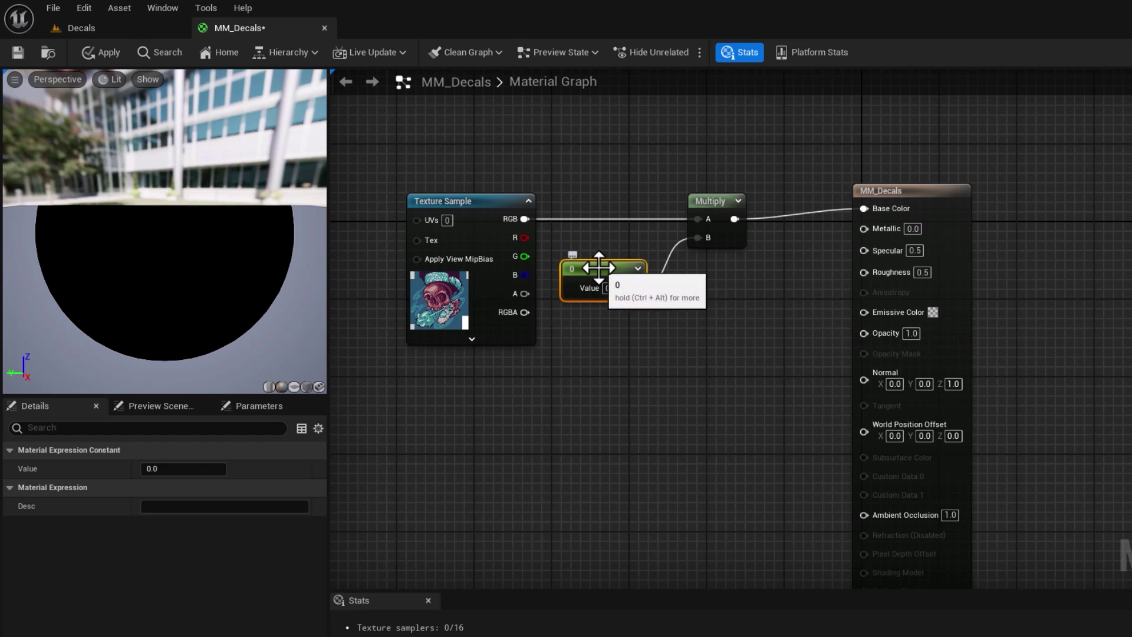
Convert the Grafitti_cropped2 Texture Sample to a parameter named Base Color.
left_click(470, 200)
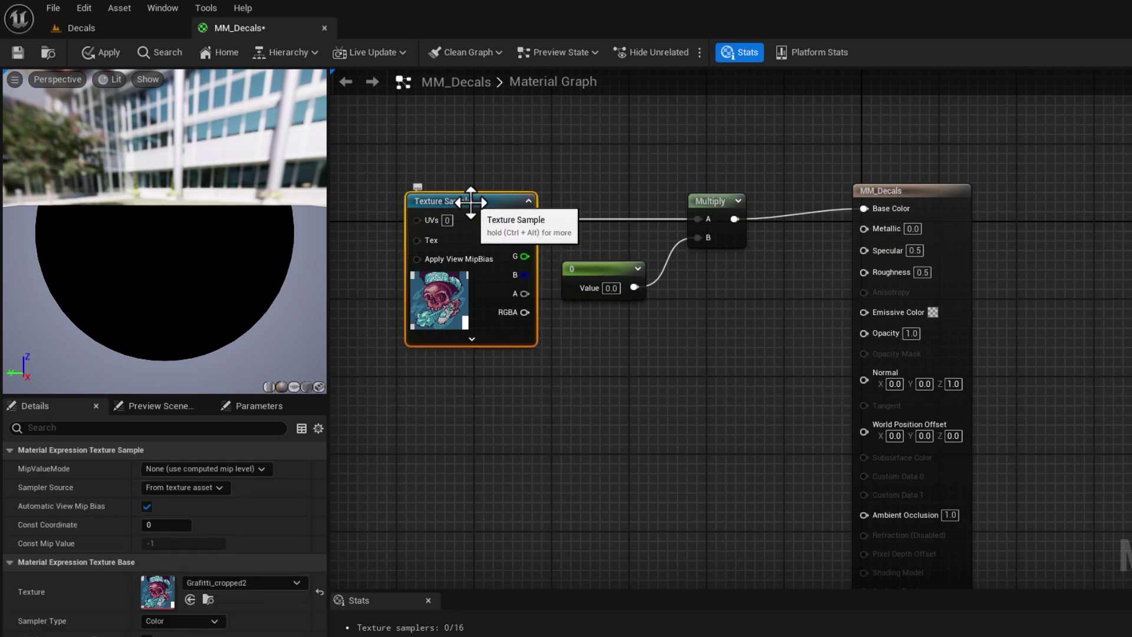
right_click(469, 200)
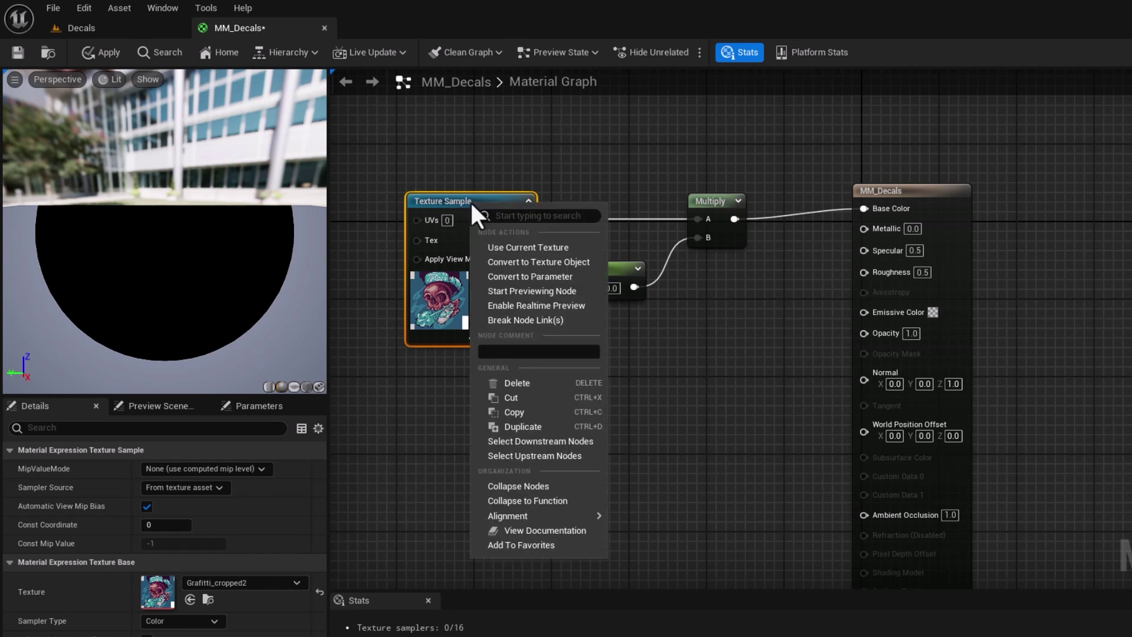
left_click(499, 275)
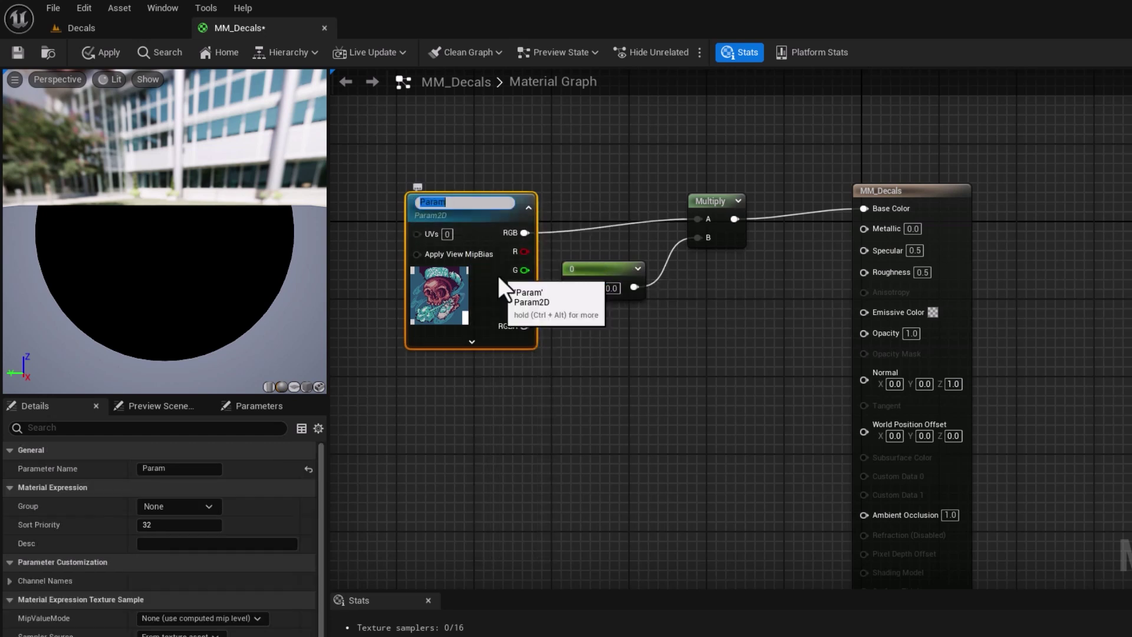
type("Base Color")
left_click(581, 360)
Convert the Constant node to a scalar parameter named Base Color Intensity with a default value of 1.
left_click(596, 278)
right_click(597, 274)
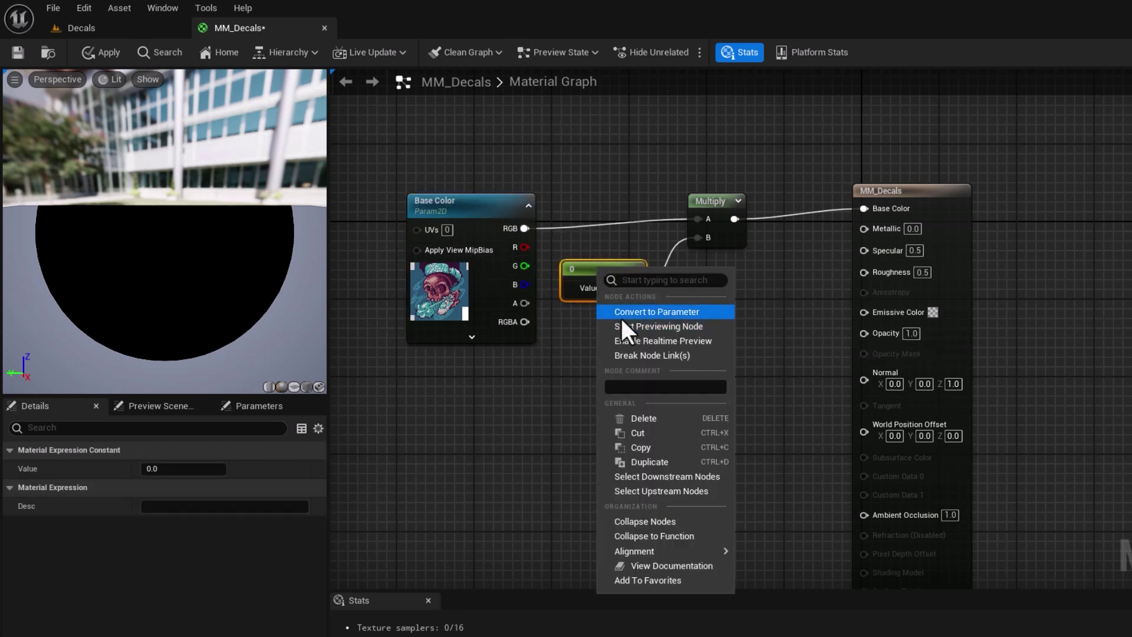
left_click(620, 312)
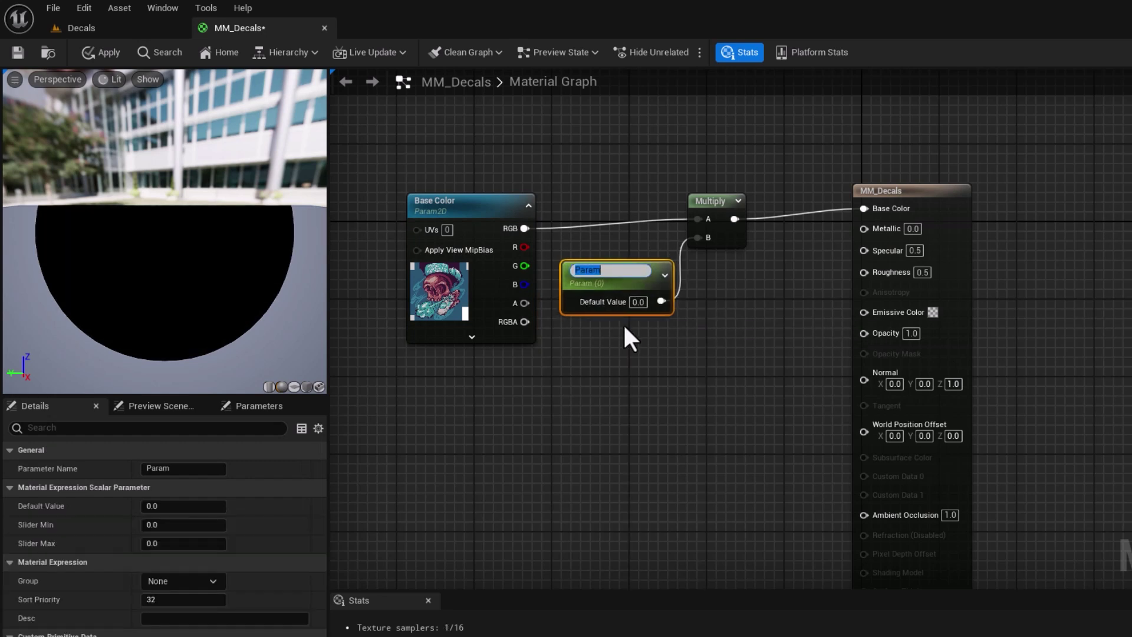
type("Base COlor Intensity")
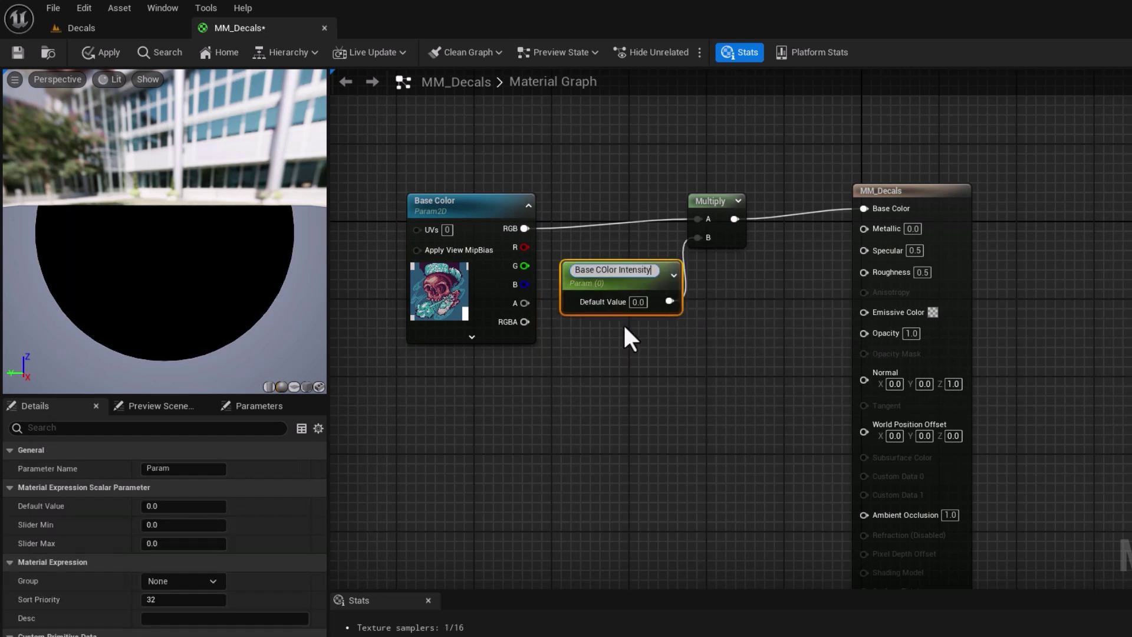
key("Return")
left_click(638, 297)
type("1")
key("Return")
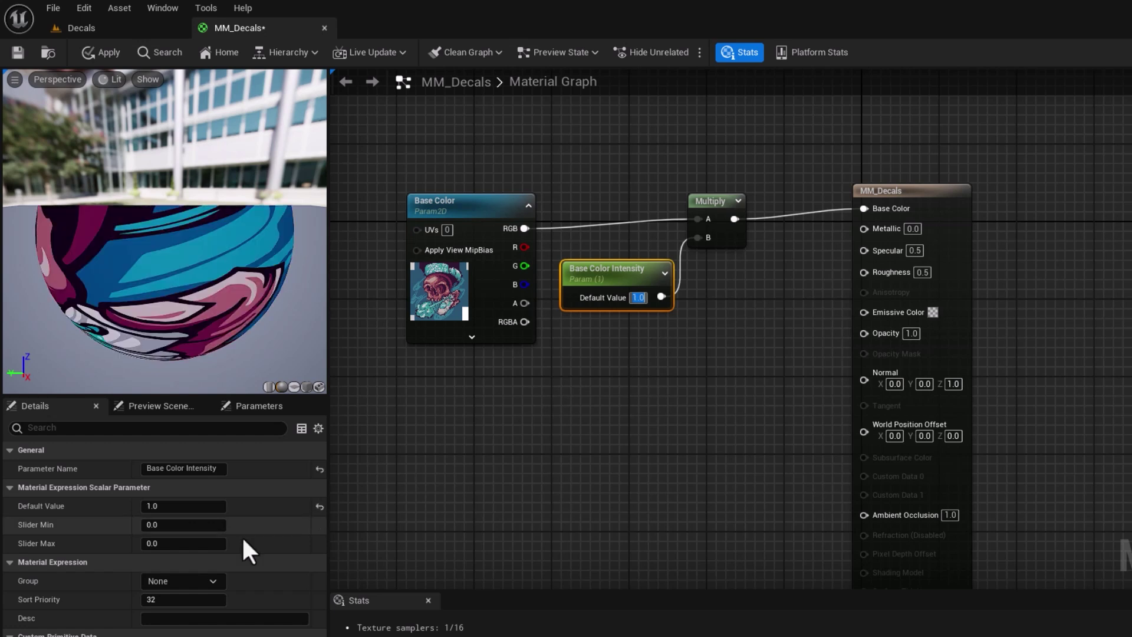
Limit the Base Color Intensity slider to a minimum of 0.2 and maximum of 2, and save the material.
left_click(157, 529)
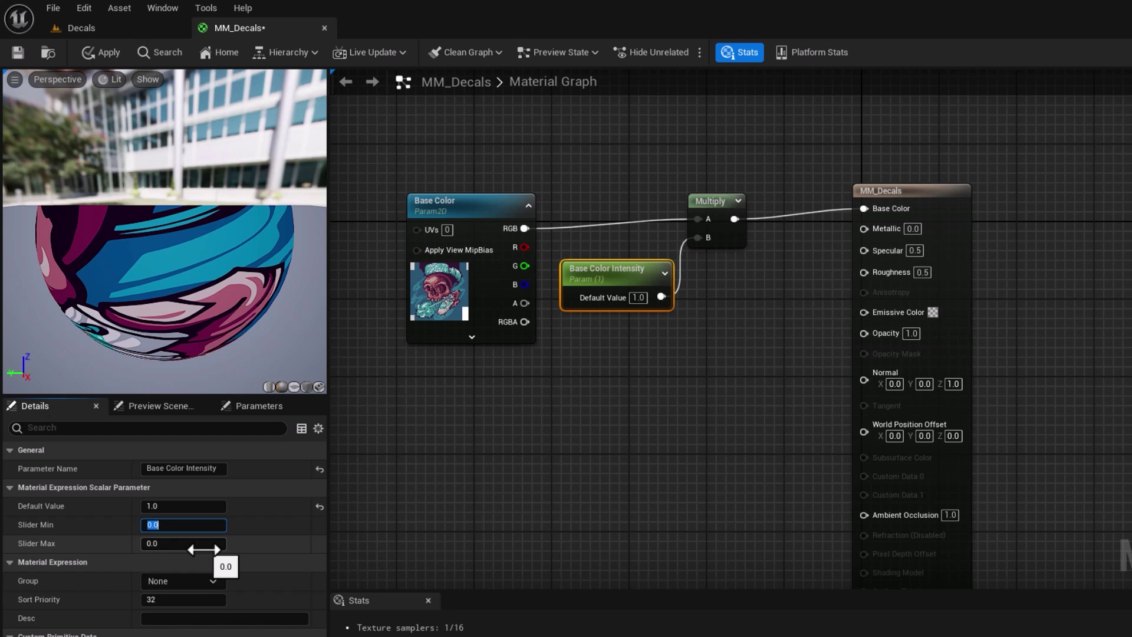
type(".2")
key("Return")
left_click(174, 542)
type("2")
key("Return")
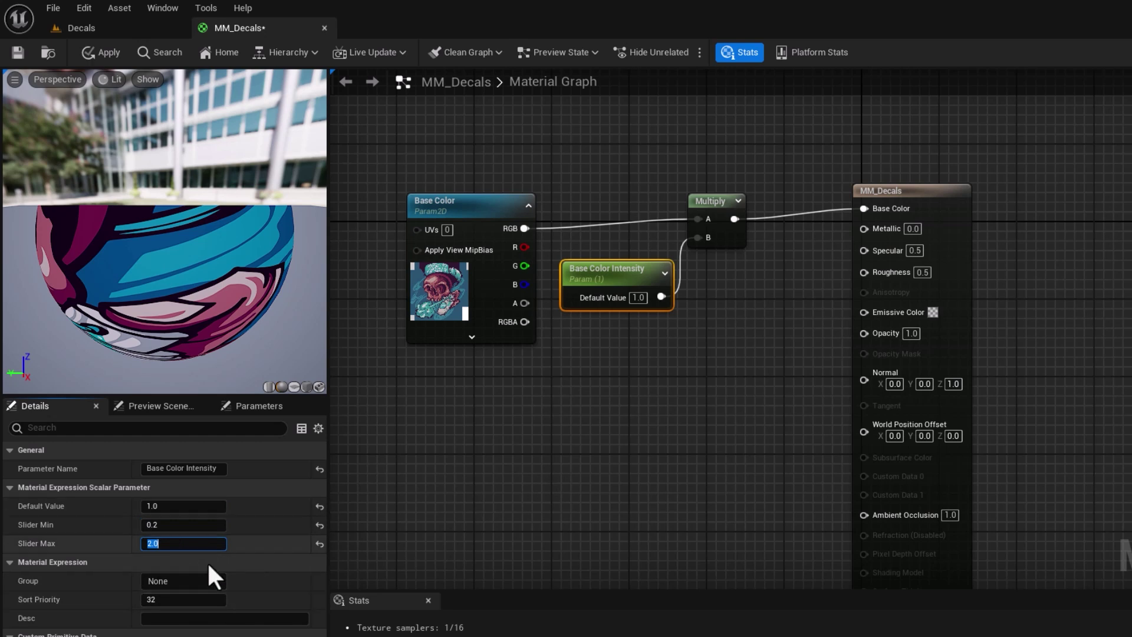
left_click(600, 401)
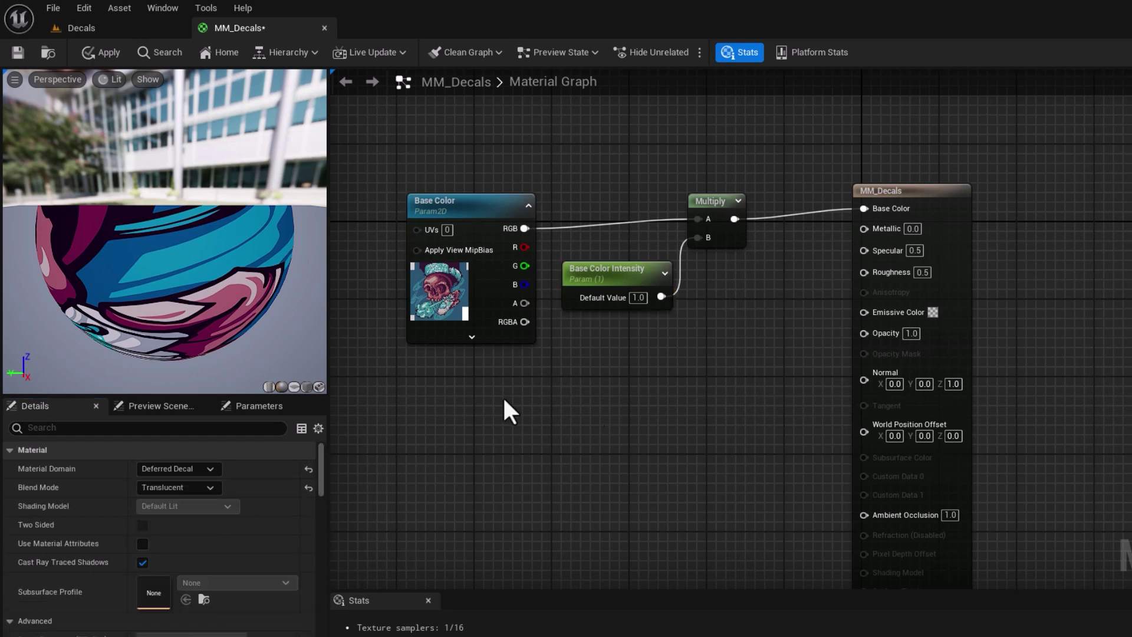
key("ctrl+s")
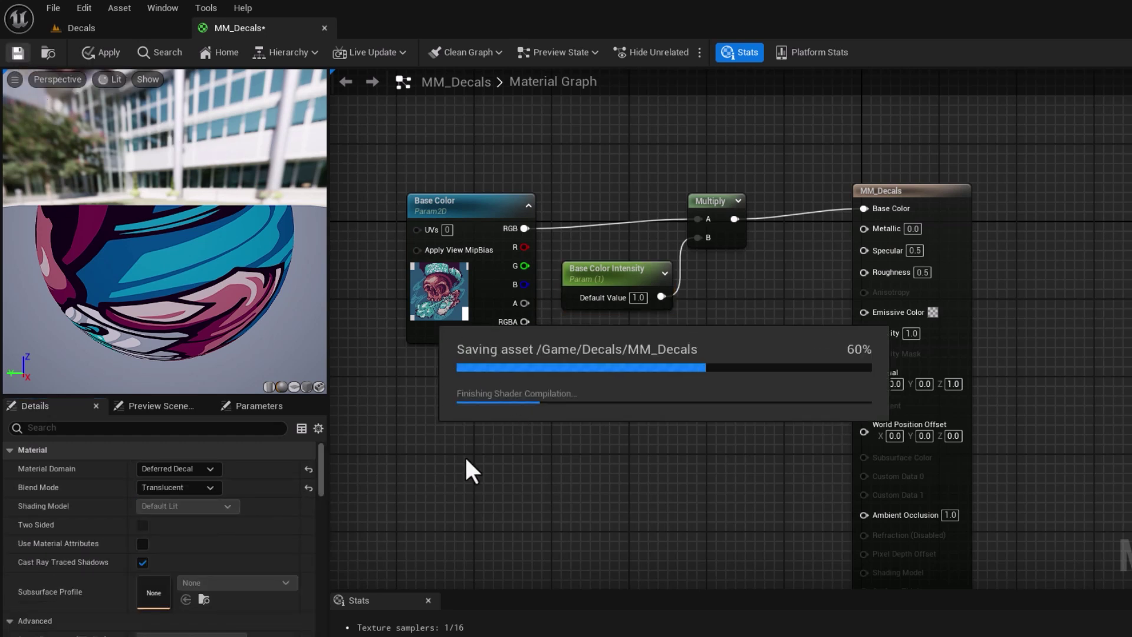
Add Grafitti_Roughness as a Texture Sample below Base Color and place copies of the Multiply and Base Color Intensity nodes beside it.
key("ctrl+space")
left_click_drag(352, 571, 462, 369)
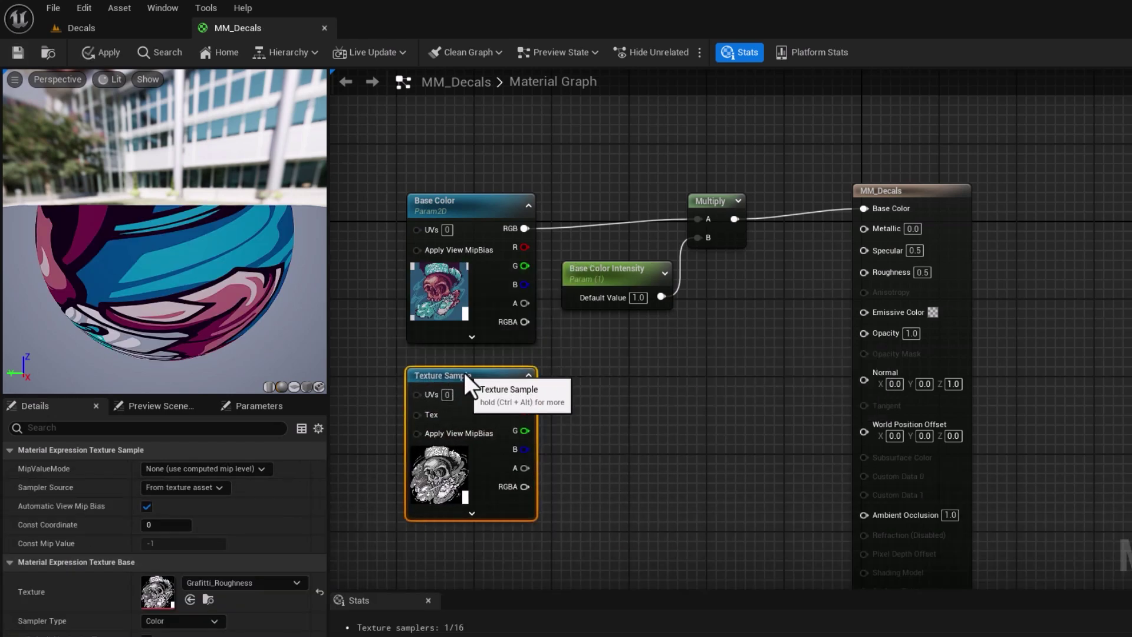
left_click_drag(564, 144, 718, 361)
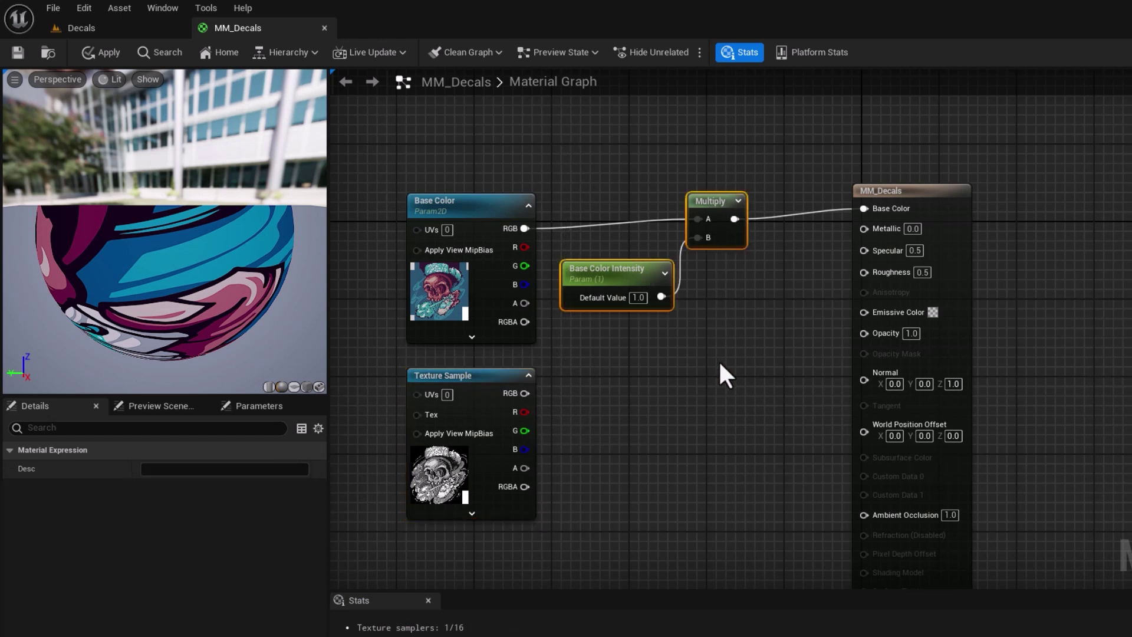
key("ctrl+c")
key("ctrl+v")
left_click_drag(684, 469, 621, 431)
Rename the copied intensity parameter as Roughness Intensity.
left_click(622, 433)
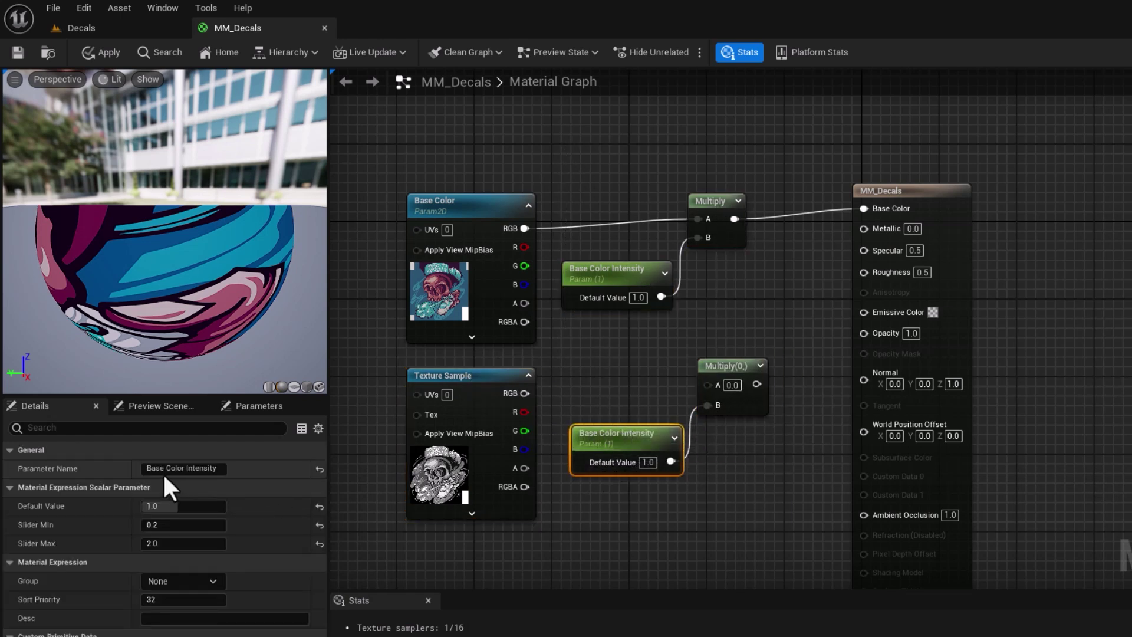
left_click_drag(184, 468, 66, 468)
type("Roughness")
key("Return")
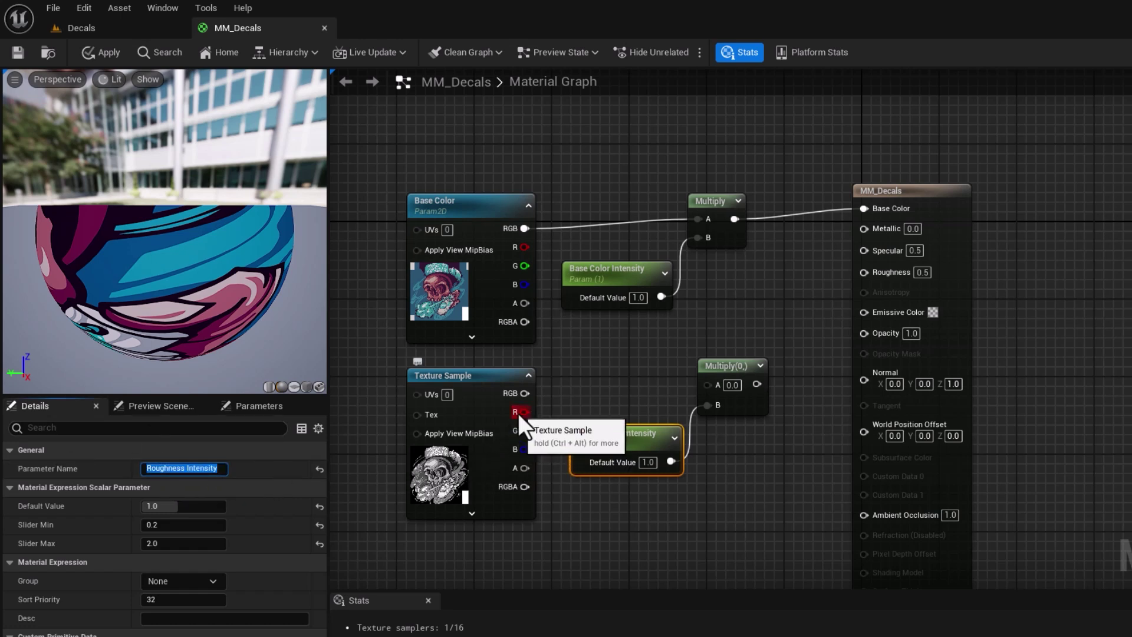
Route the Grafitti_Roughness sample's R output through the copied Multiply into Roughness, and line up the roughness nodes.
left_click_drag(470, 378, 467, 434)
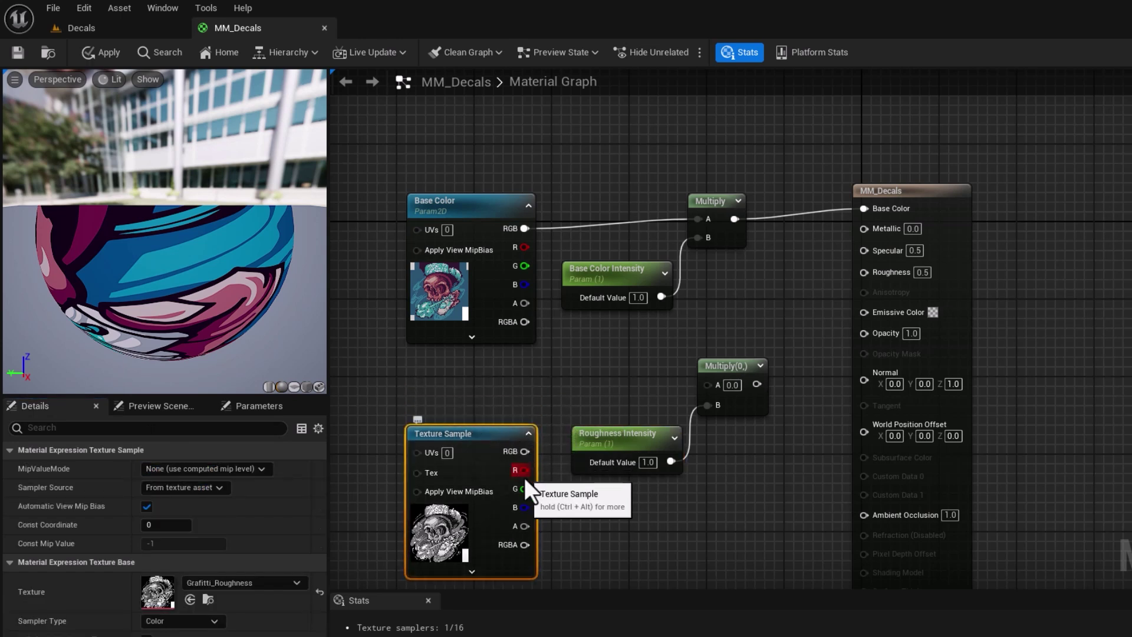
left_click_drag(523, 470, 864, 271)
left_click_drag(495, 449, 505, 392)
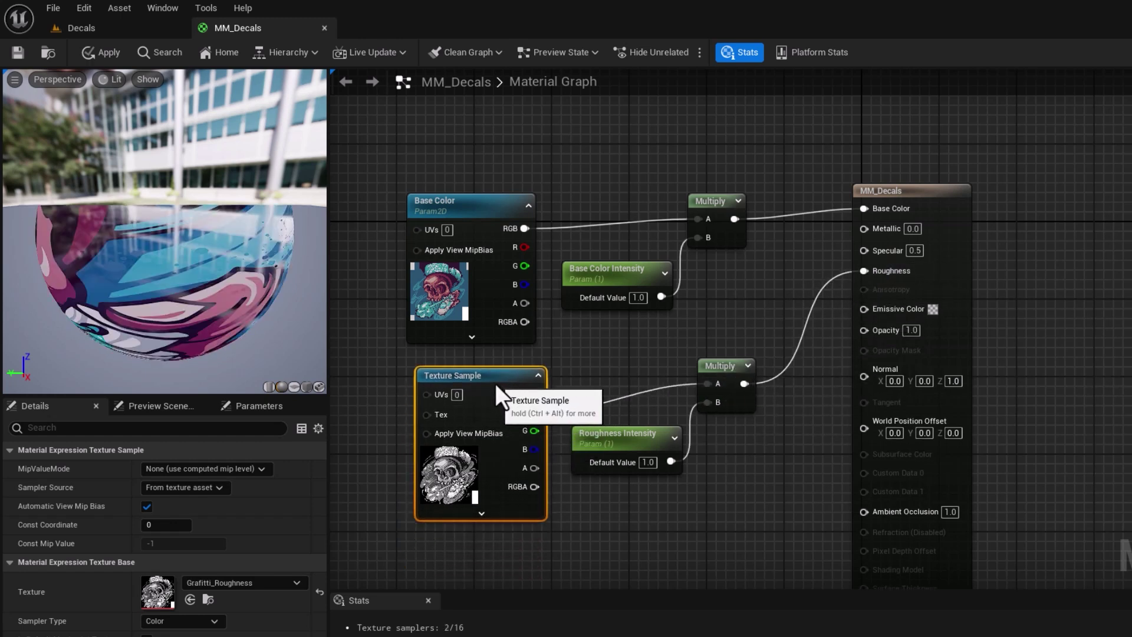
left_click(617, 447)
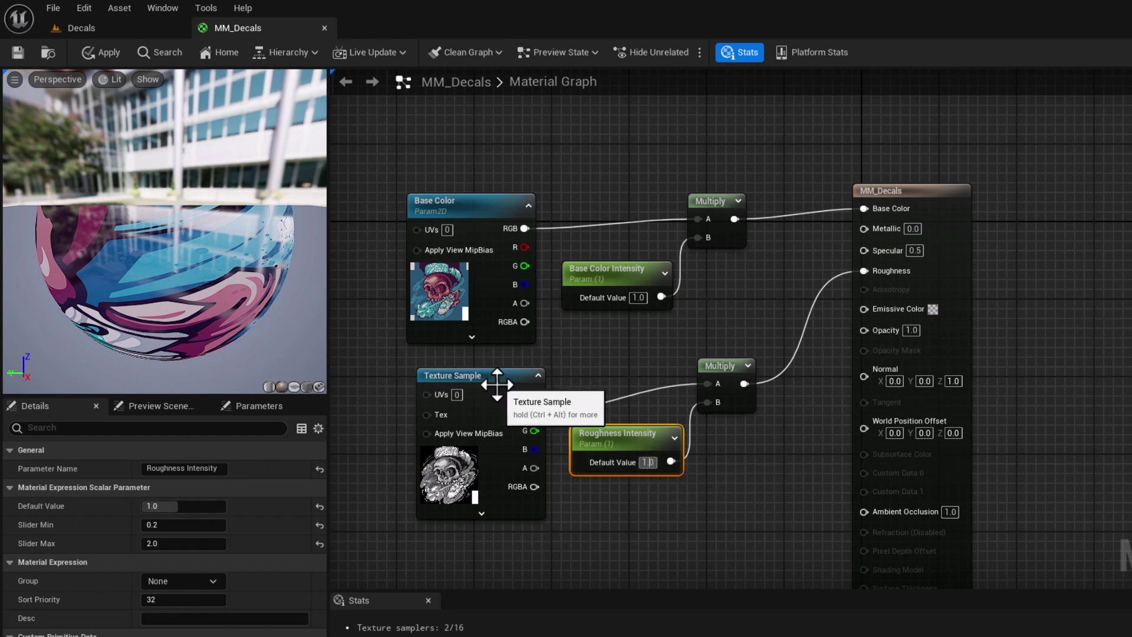
left_click_drag(499, 383, 488, 383)
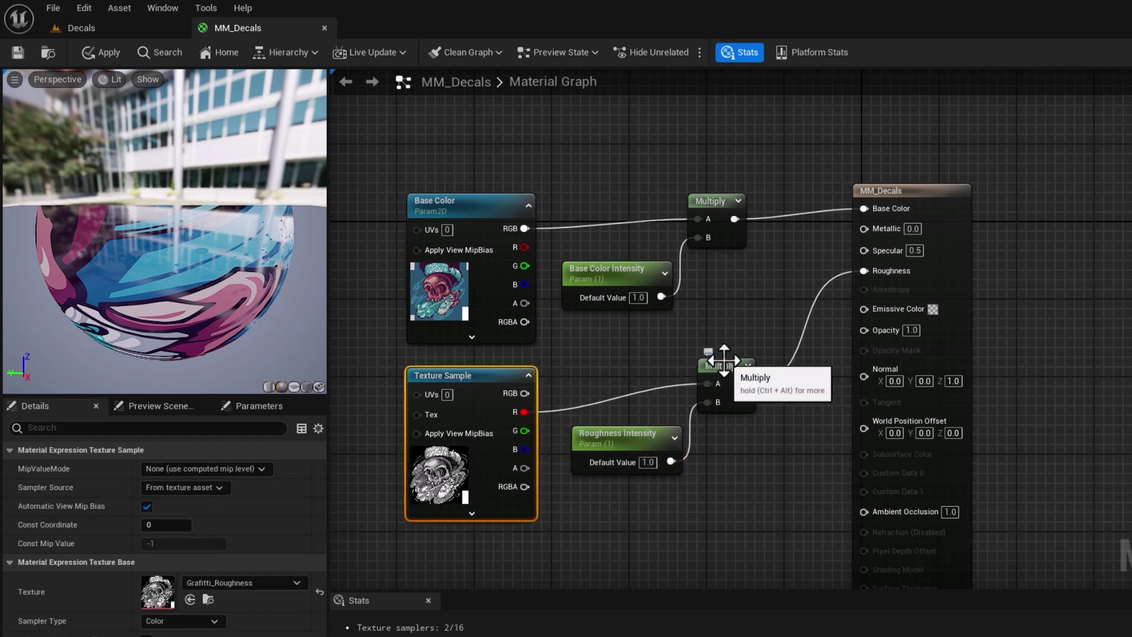
left_click_drag(729, 359, 729, 310)
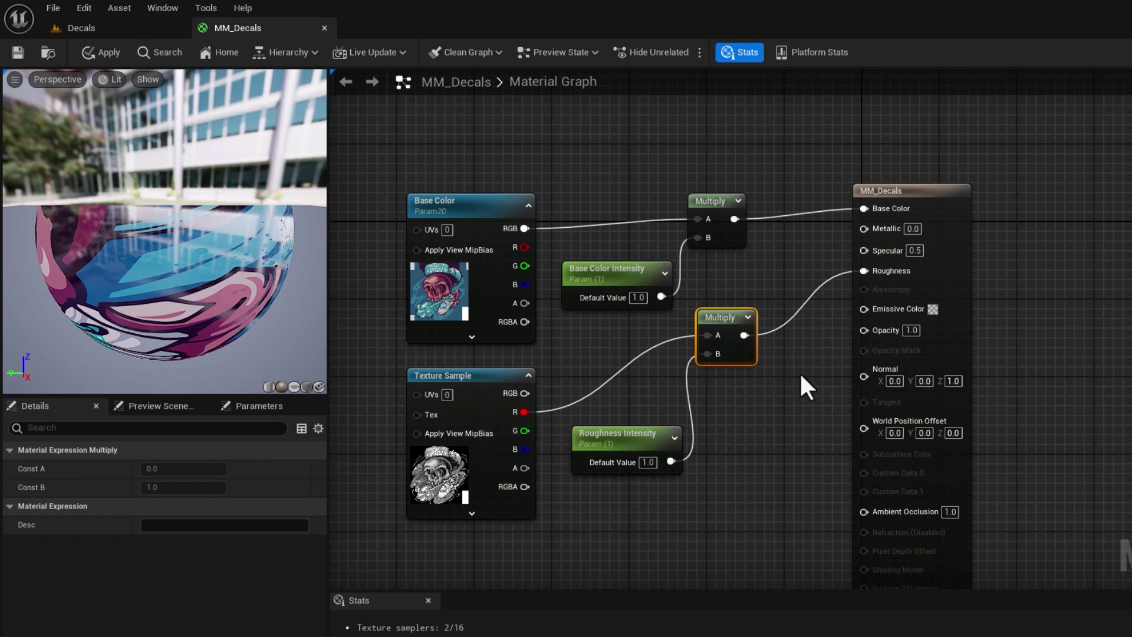
left_click(760, 458)
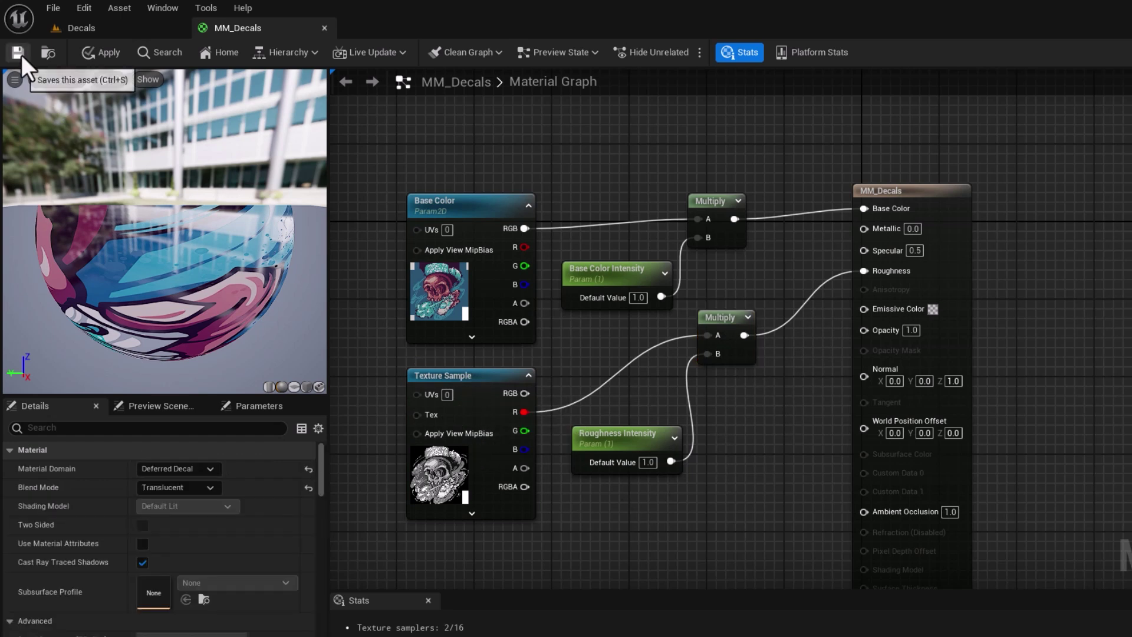
Convert the Grafitti_Roughness Texture Sample to a parameter named Roughness.
left_click(448, 378)
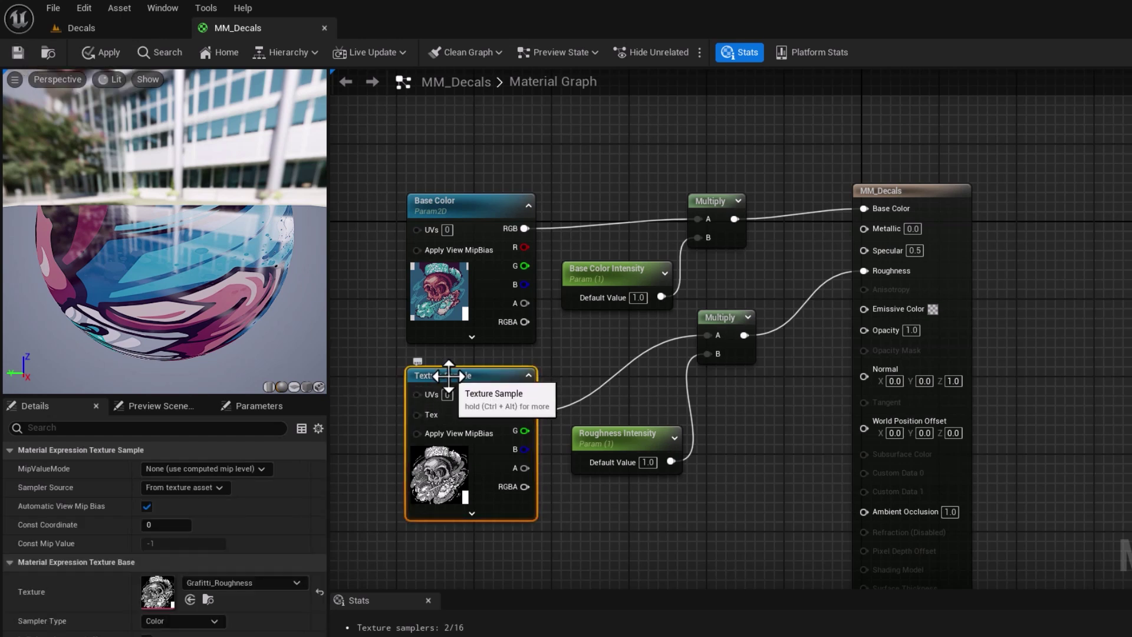
right_click(447, 372)
left_click(483, 448)
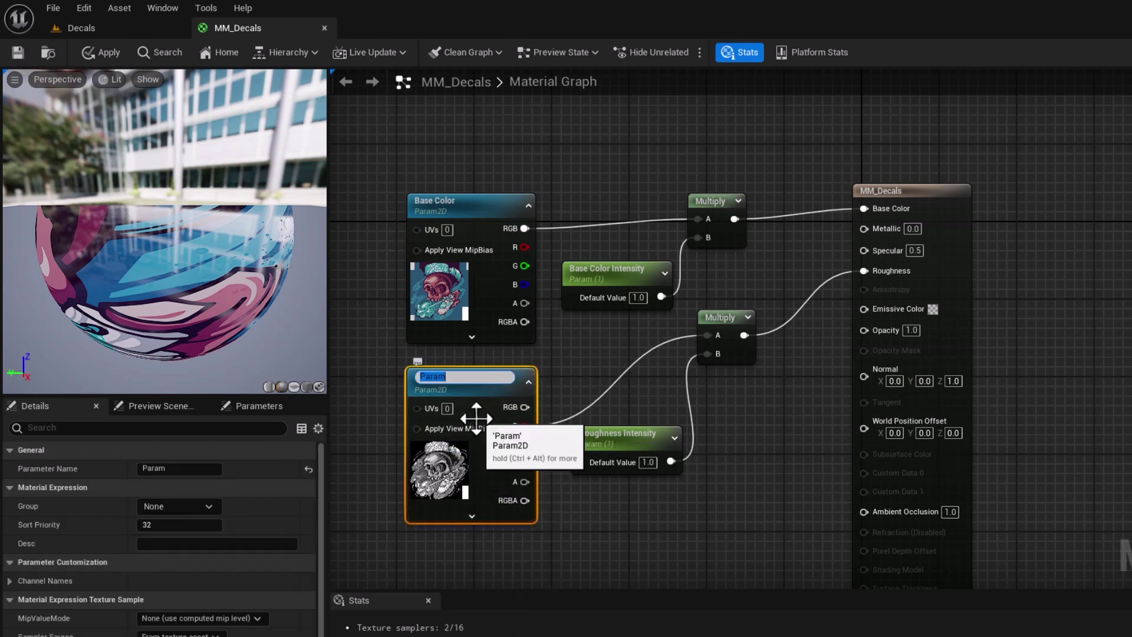
type("Roughness")
key("Return")
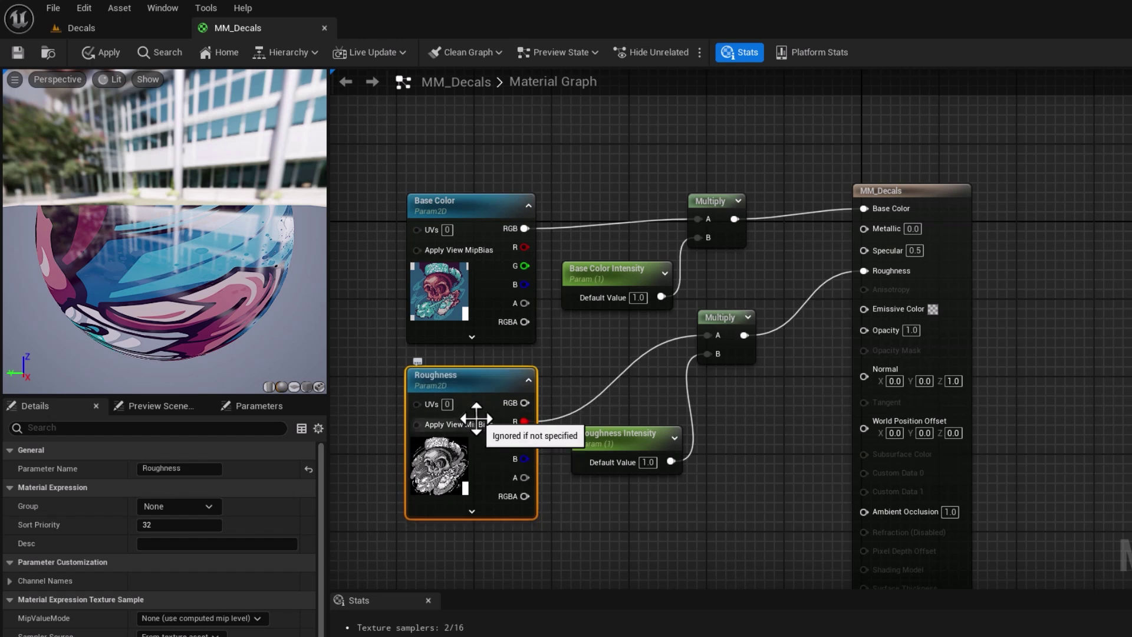
Create a parameter group named Decal Attributes for the Base Color texture and assign the Roughness texture to it.
left_click(445, 202)
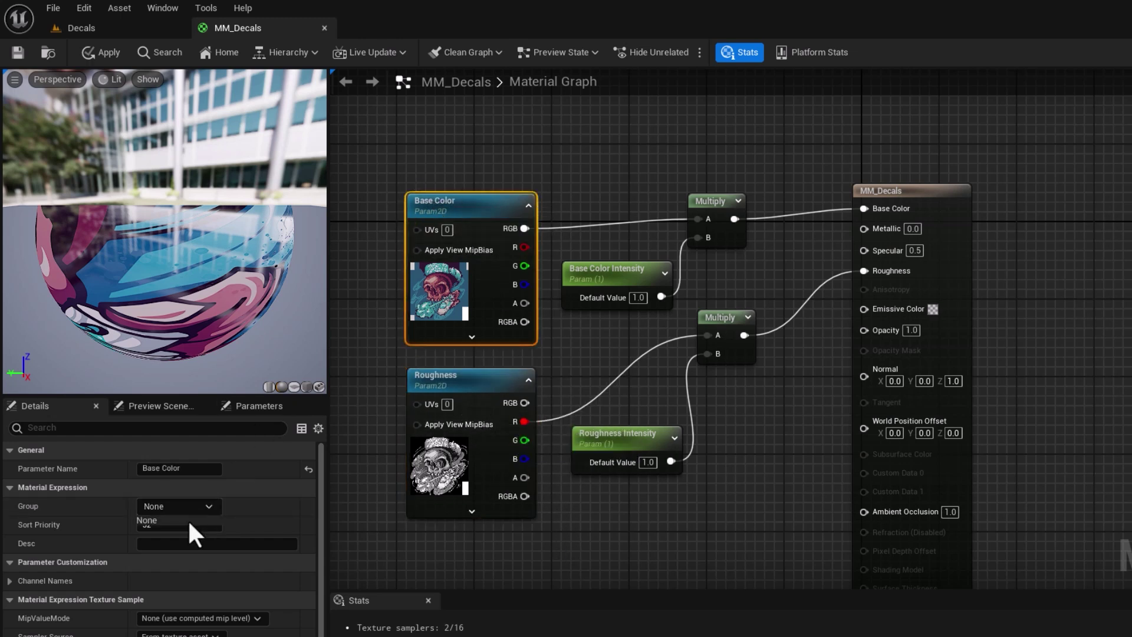
left_click(187, 518)
type("Decal Attributes")
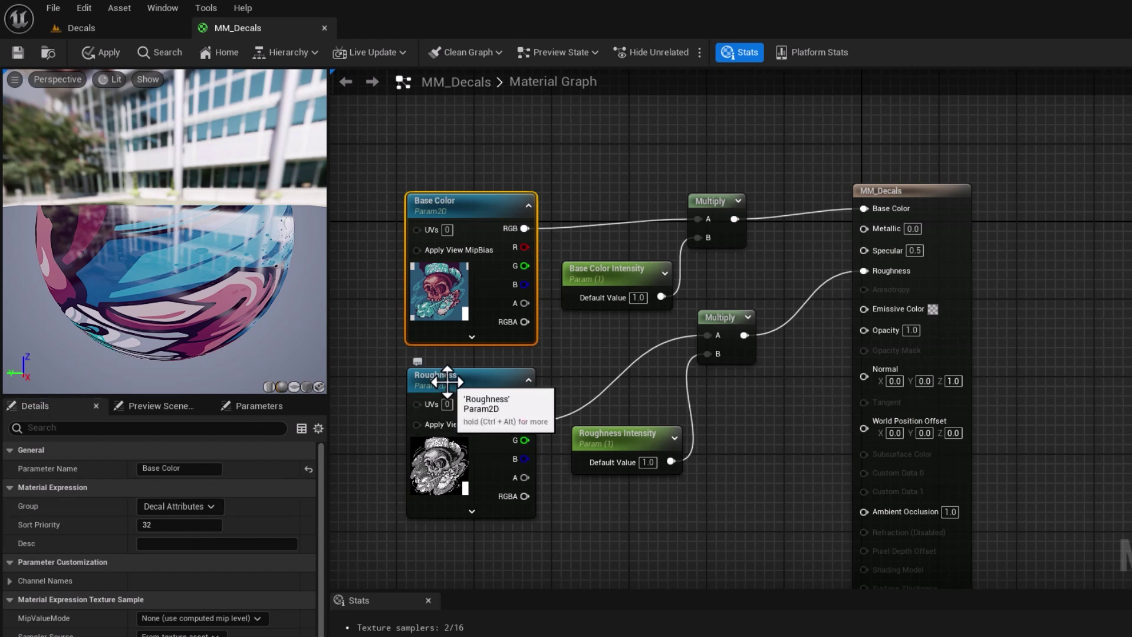
left_click(439, 378)
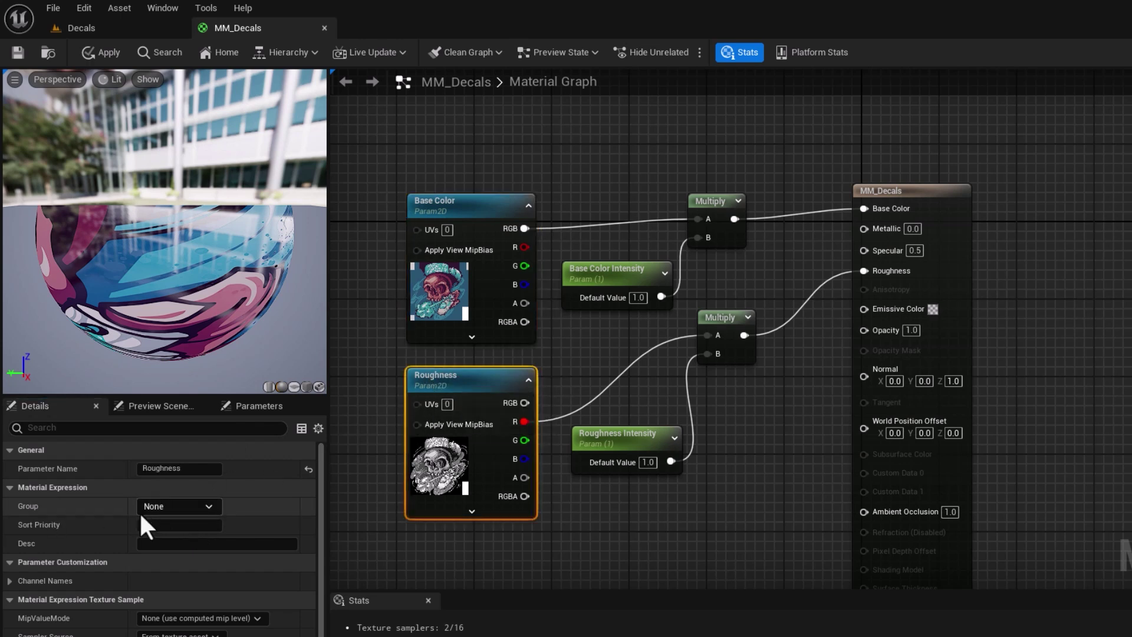
left_click(208, 506)
left_click(191, 520)
Assign the Base Color Intensity parameter to the Decal Attributes group and save the material.
left_click(613, 273)
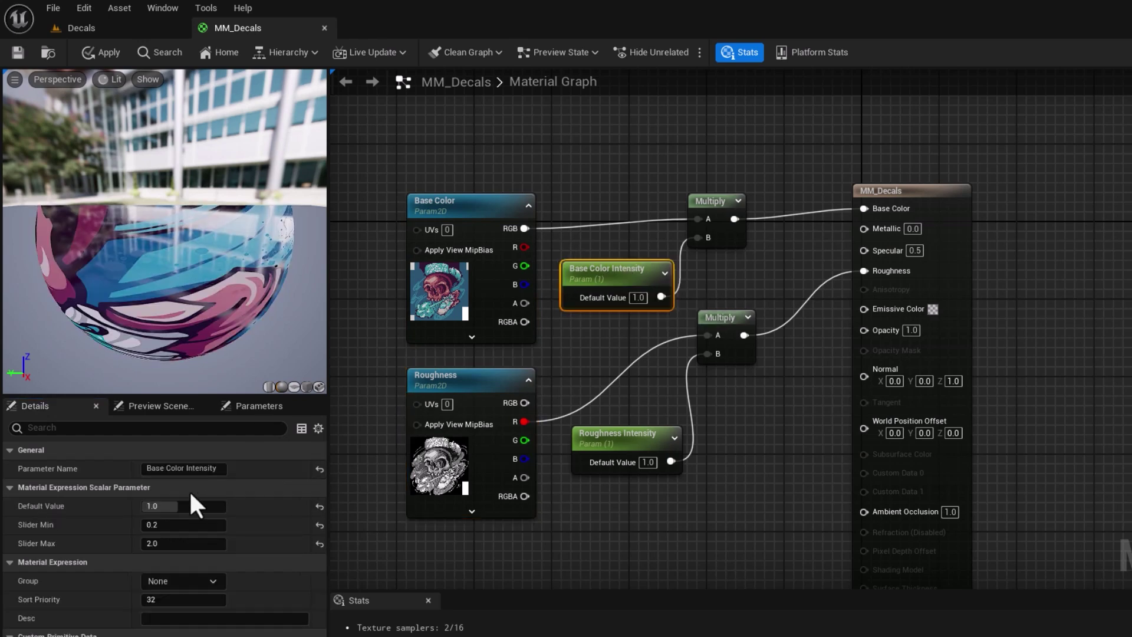
left_click(194, 582)
left_click(189, 596)
left_click(562, 569)
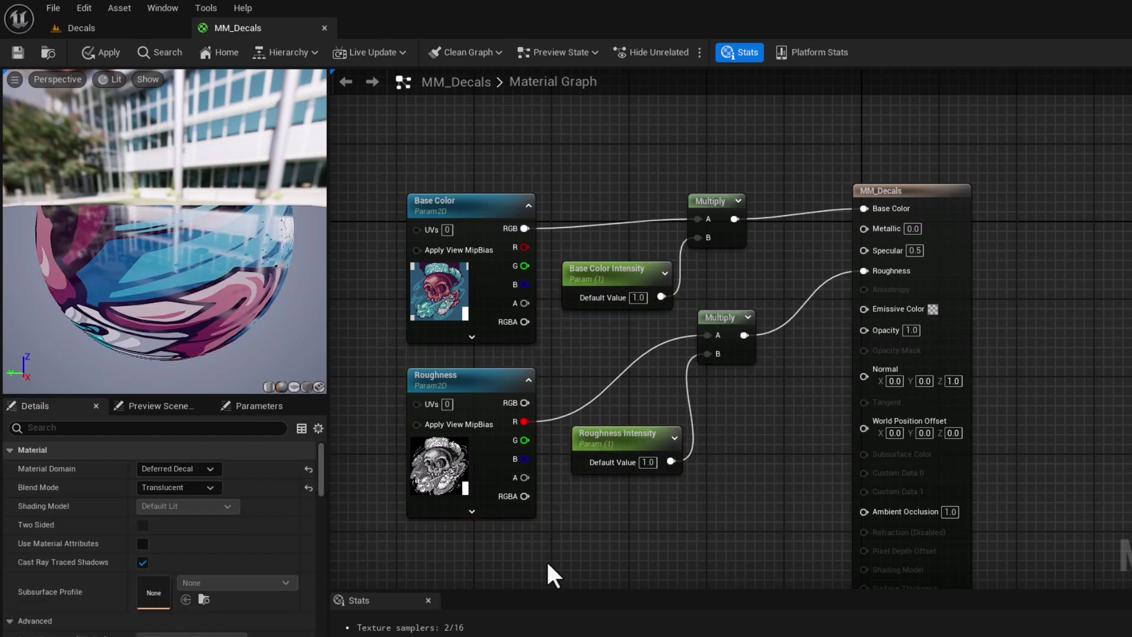
left_click(26, 59)
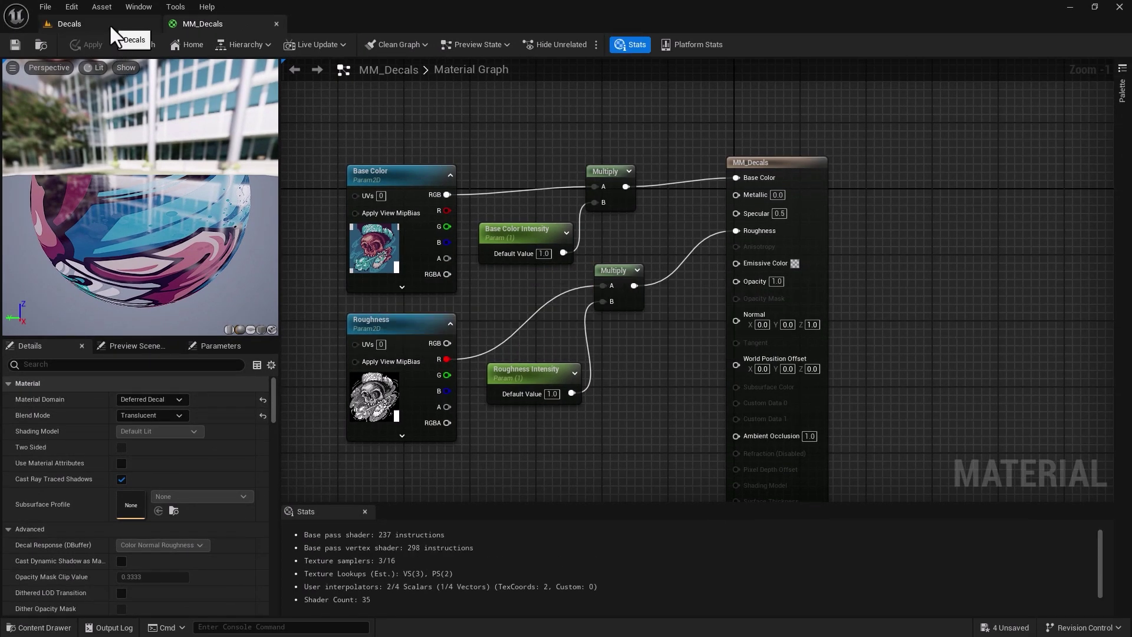
Return to the Decals level and place the MI_Decals_Skull material instance as a decal on the alley wall.
left_click(108, 23)
left_click(39, 625)
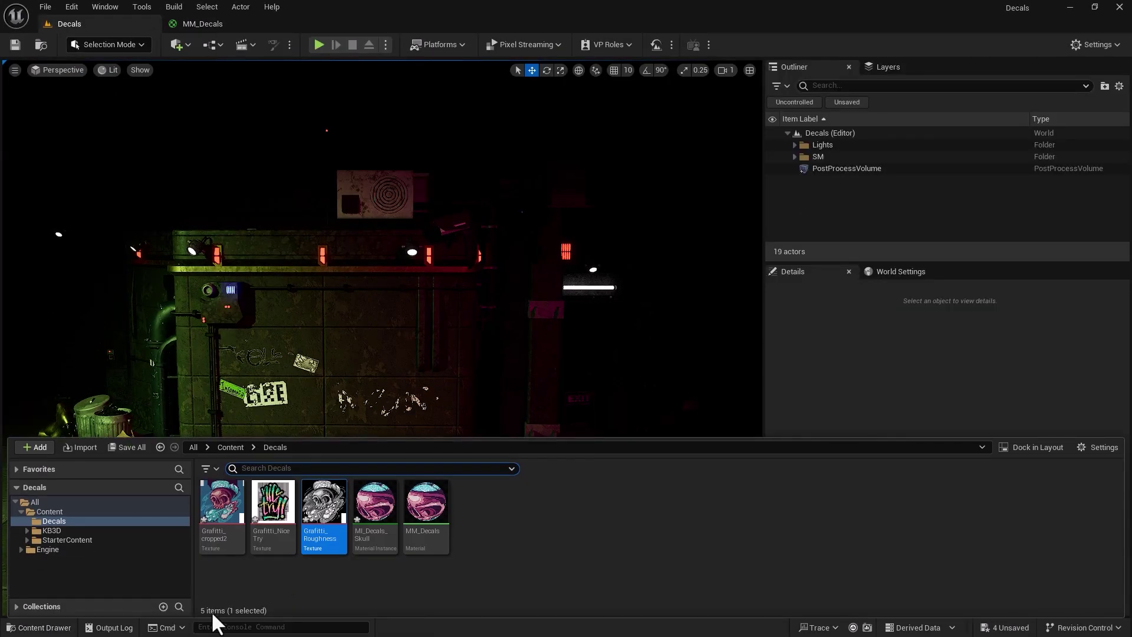
left_click(433, 537)
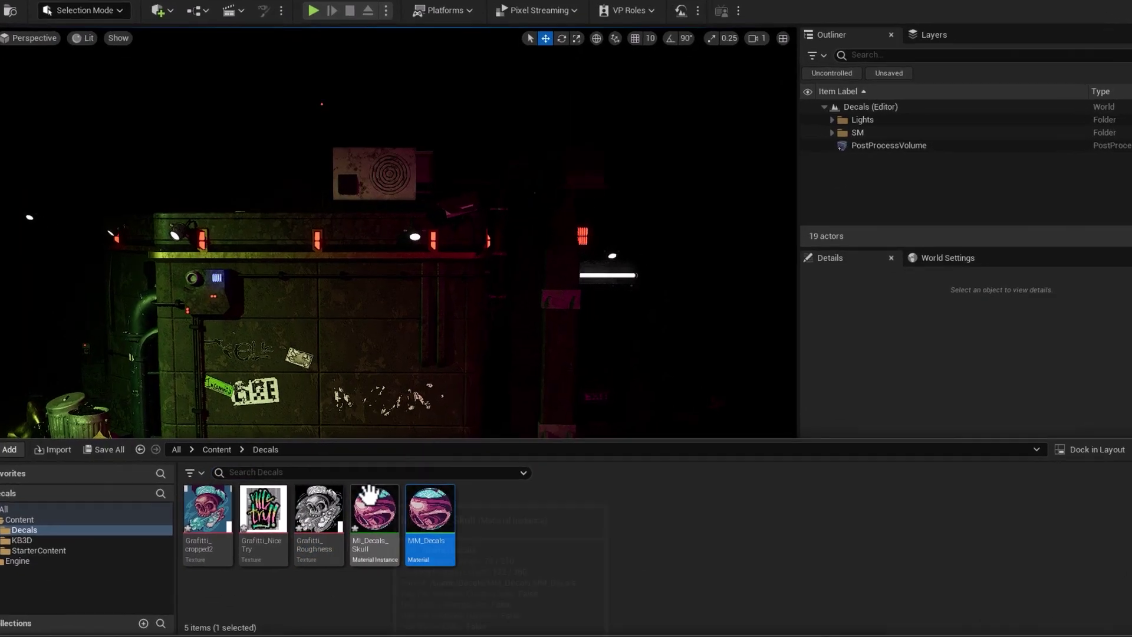
left_click(375, 507)
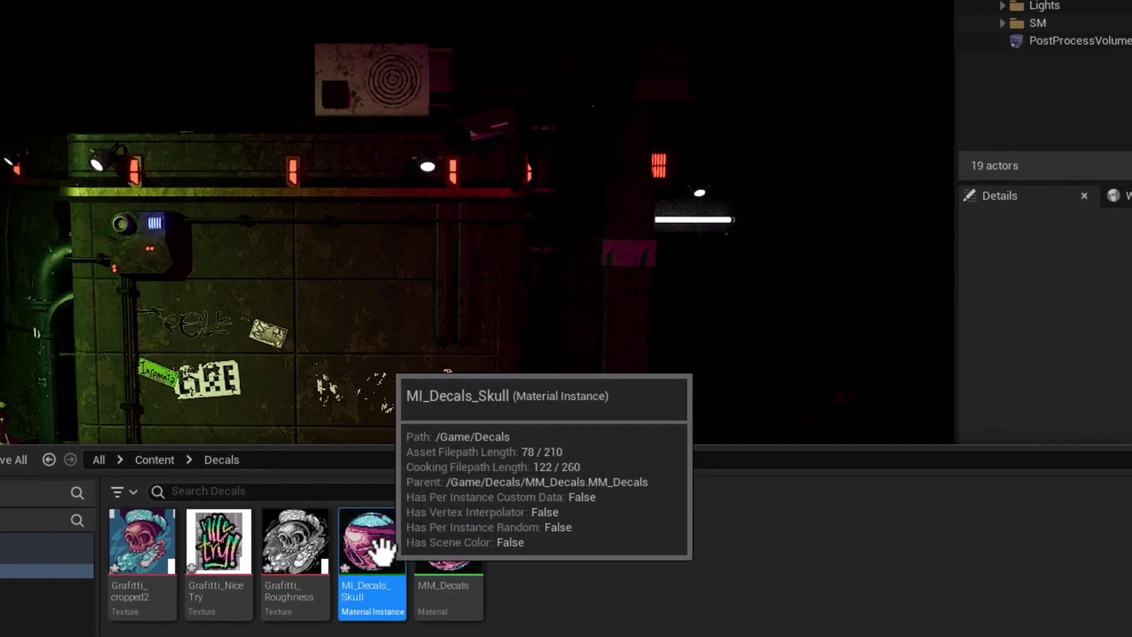
left_click_drag(372, 539, 354, 390)
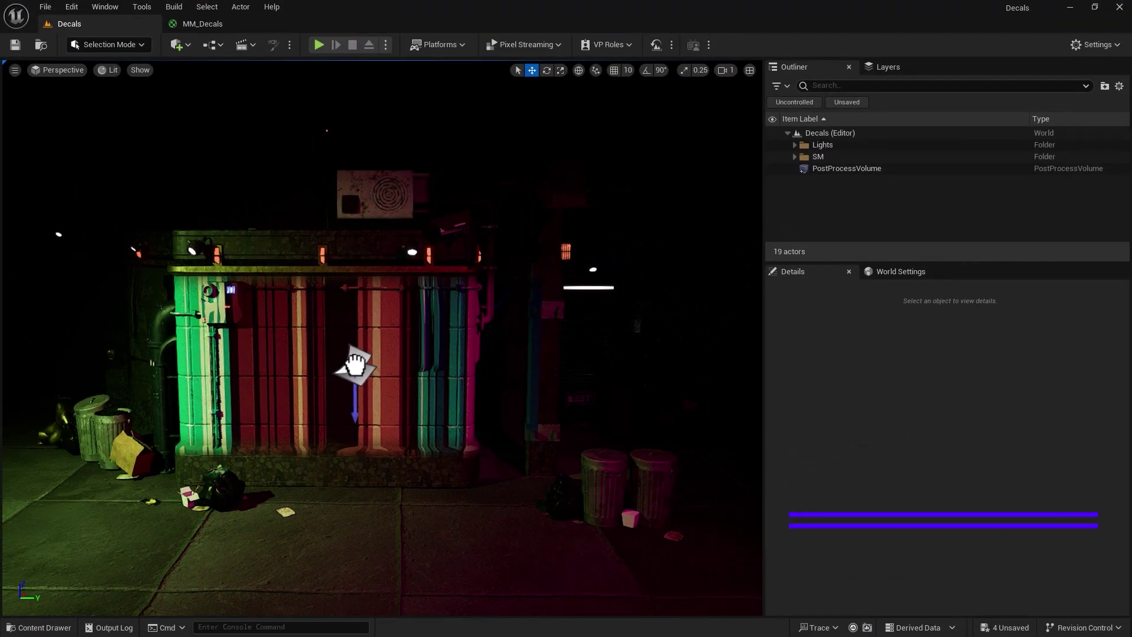
mouse_move(355, 364)
left_mouse_down()
mouse_move(415, 365)
mouse_move(320, 366)
mouse_move(359, 370)
mouse_move(347, 371)
left_mouse_up()
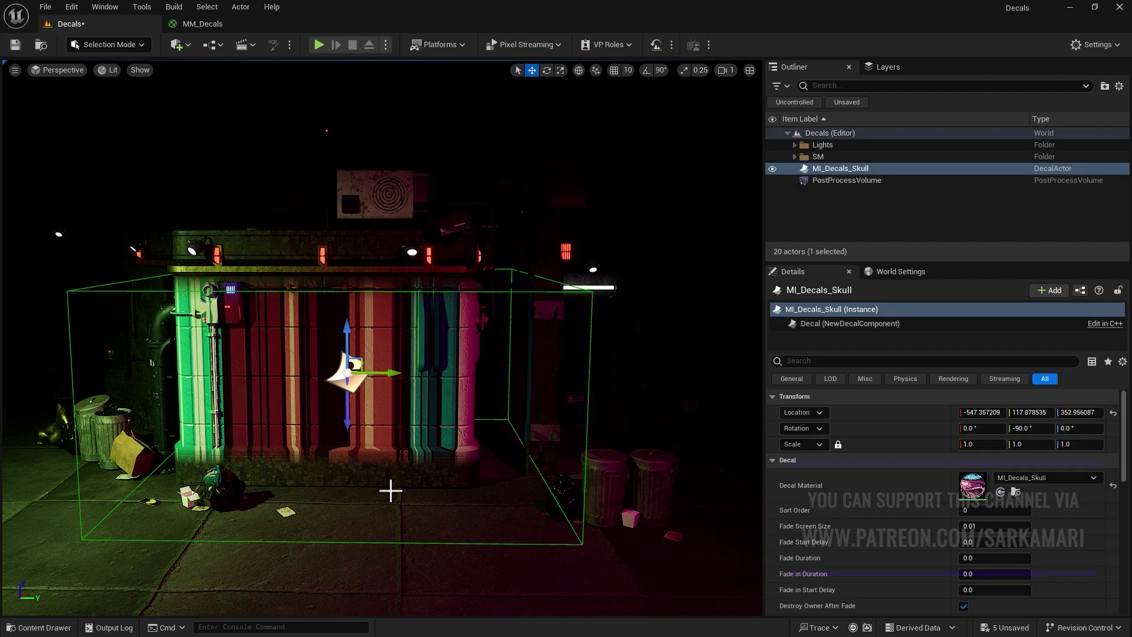
Move the skull decal along X to about -497, into the alley wall, and resize its projection box.
left_click_drag(388, 490, 319, 513, "alt")
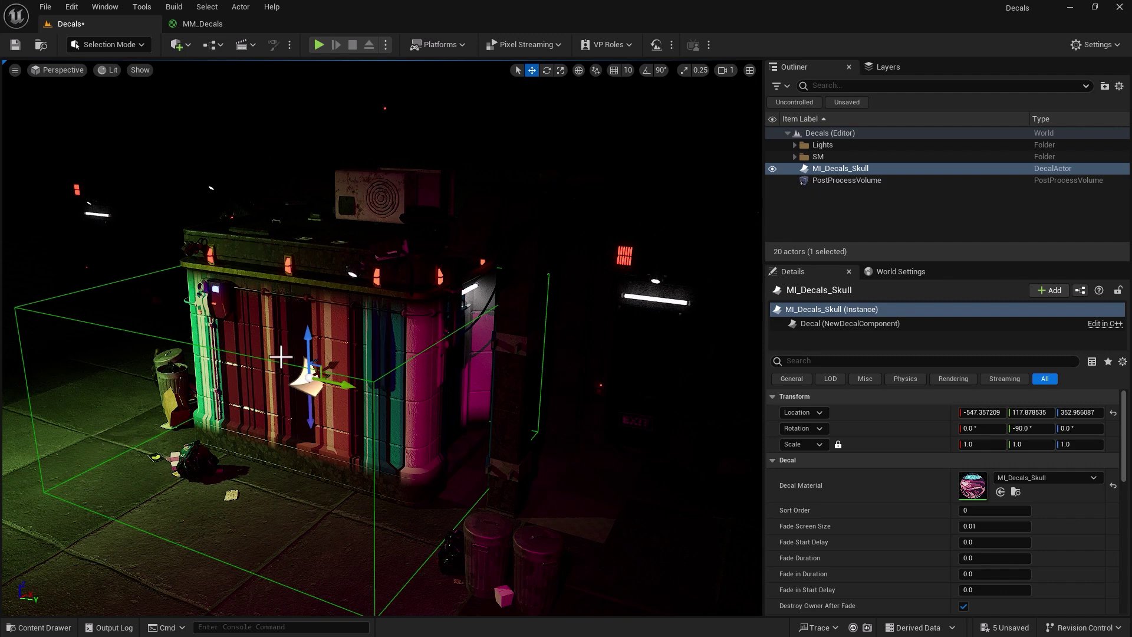
left_click_drag(312, 371, 347, 345)
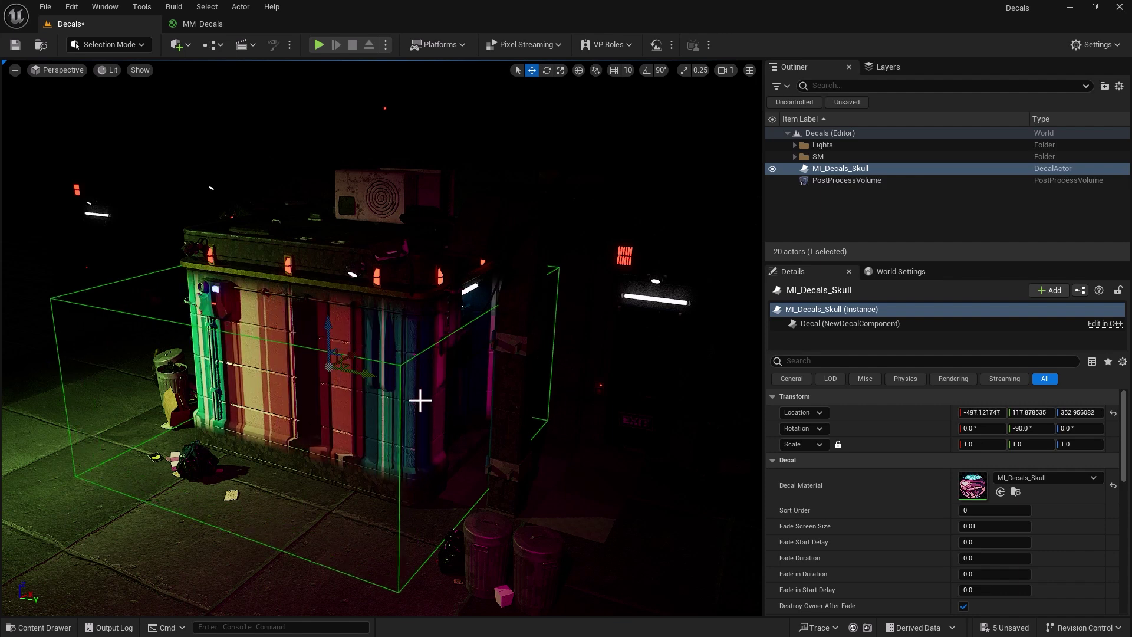
key("r")
left_click_drag(349, 356, 531, 394)
Turn on 90° rotation snapping and rotate the skull decal to 90°, 0°, 0° so it projects upright onto the wall.
key("e")
key("w")
left_click(647, 70)
key("e")
left_click_drag(288, 345, 365, 289)
mouse_move(347, 327)
left_mouse_down()
mouse_move(353, 336)
mouse_move(341, 320)
left_mouse_up()
Scale the skull decal to about 0.90, 0.41, 0.35 and shift it along the wall to Y about 94.
key("r")
left_click_drag(308, 411, 314, 388)
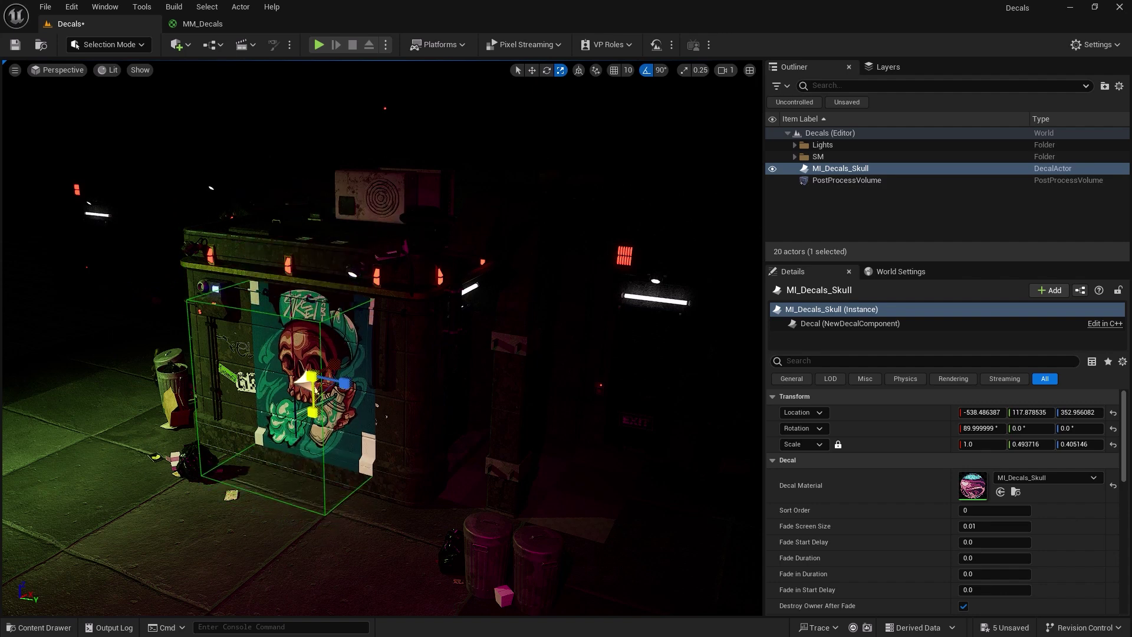
mouse_move(313, 380)
left_mouse_down()
mouse_move(348, 386)
mouse_move(327, 384)
left_mouse_up()
key("w")
key("f")
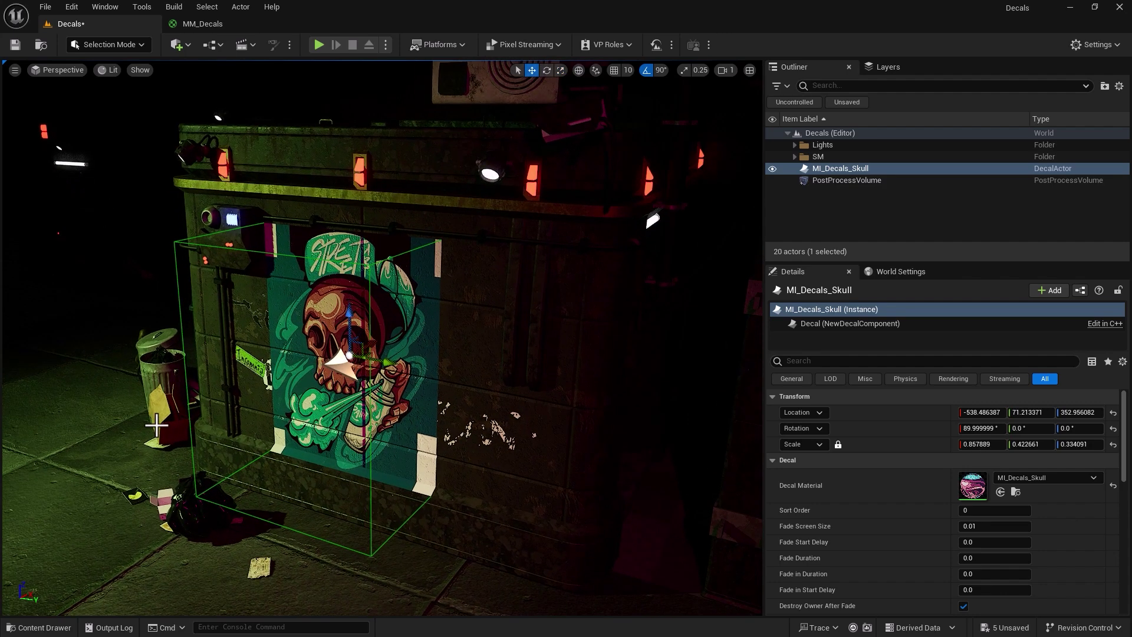
left_click_drag(156, 426, 253, 403, "alt")
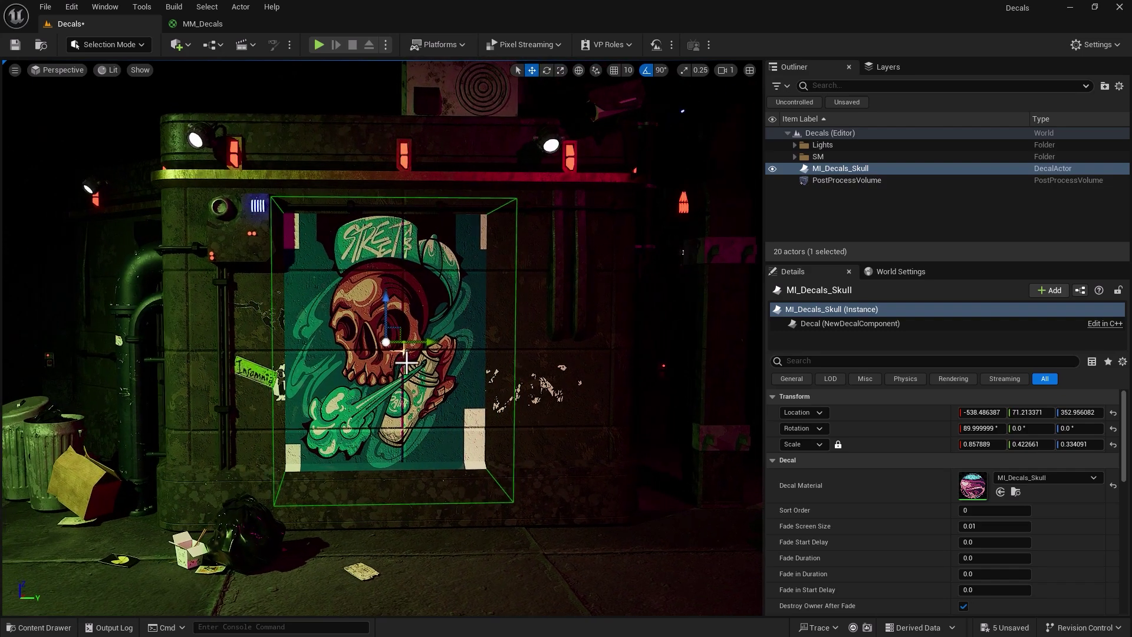
left_click_drag(435, 343, 453, 484)
key("r")
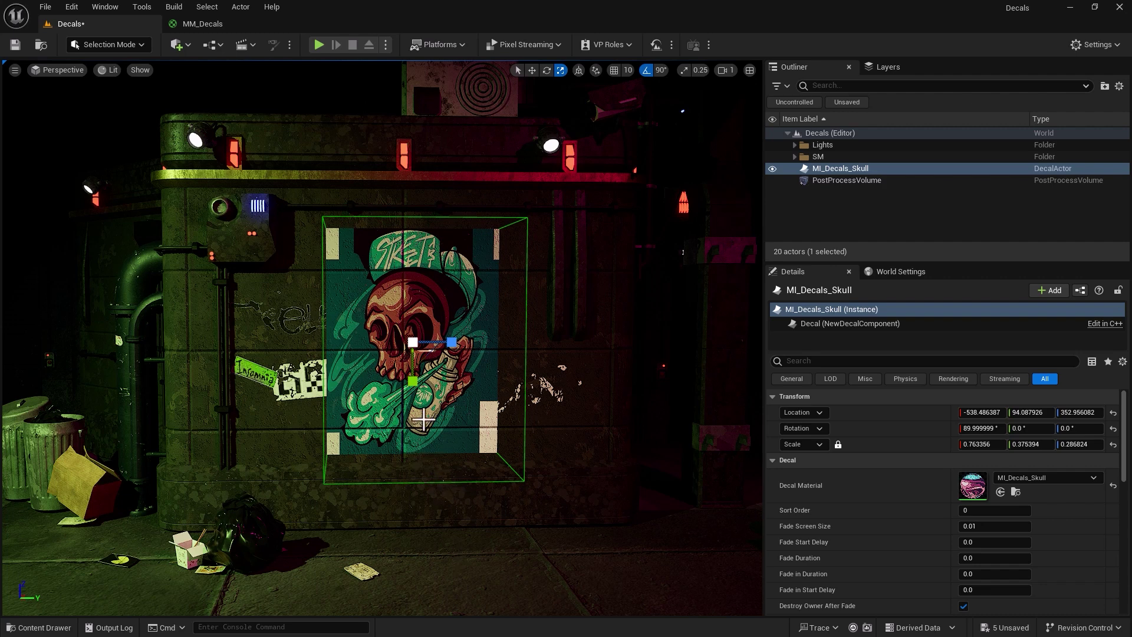
left_click_drag(414, 380, 413, 247)
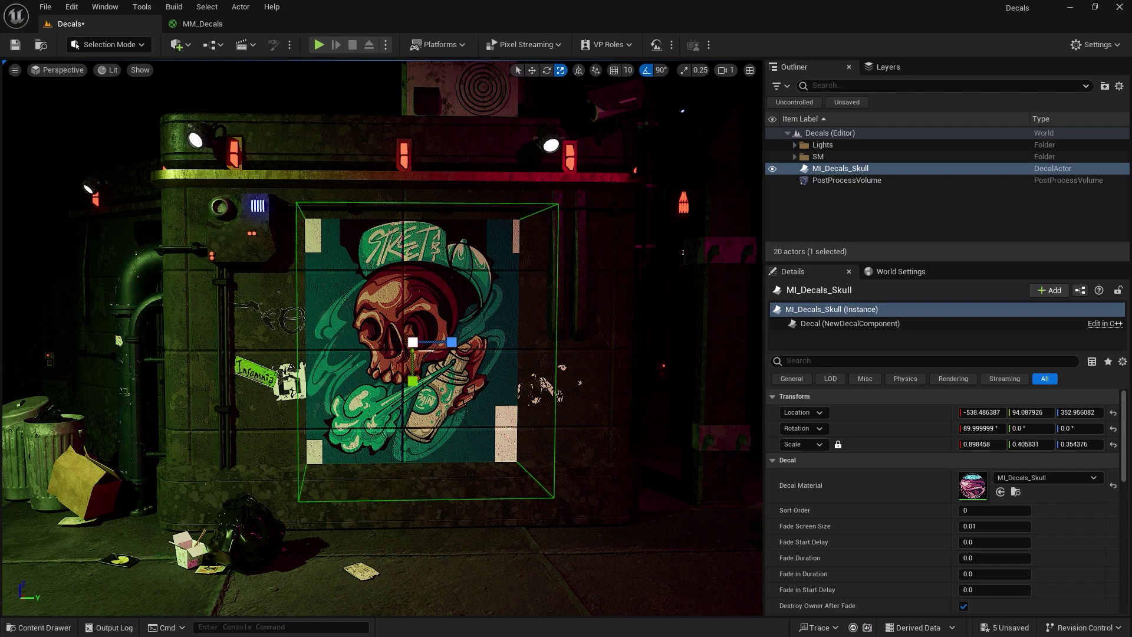
Check the Grafitti_cropped2.png source image, connect the Base Color texture's alpha to Opacity in MM_Decals, and save the material.
key("alt+Tab")
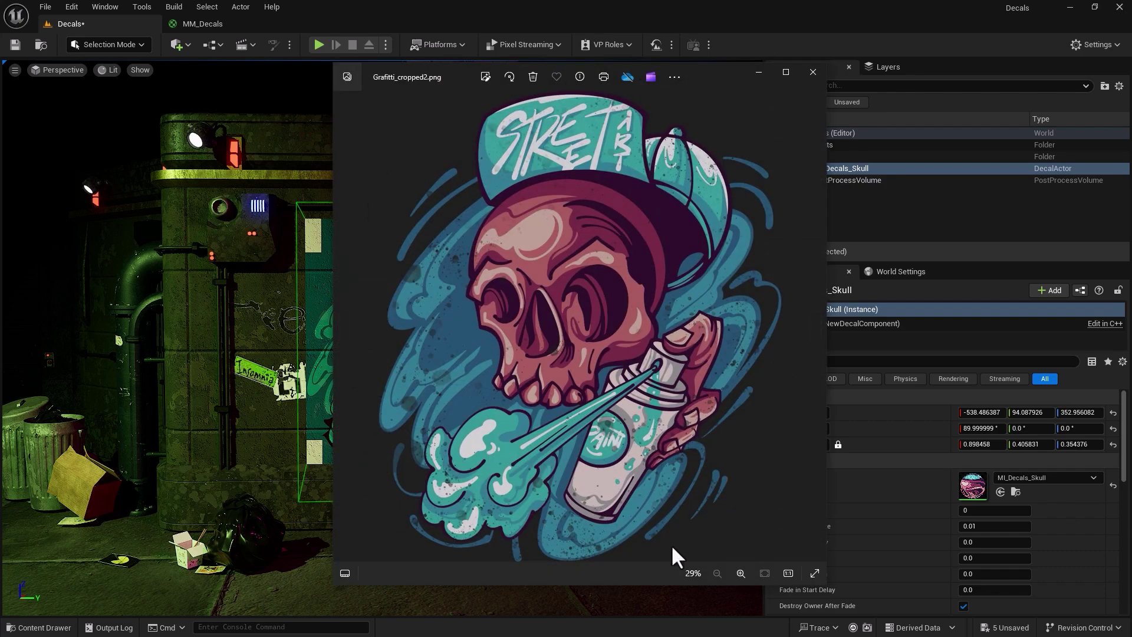
left_click(813, 72)
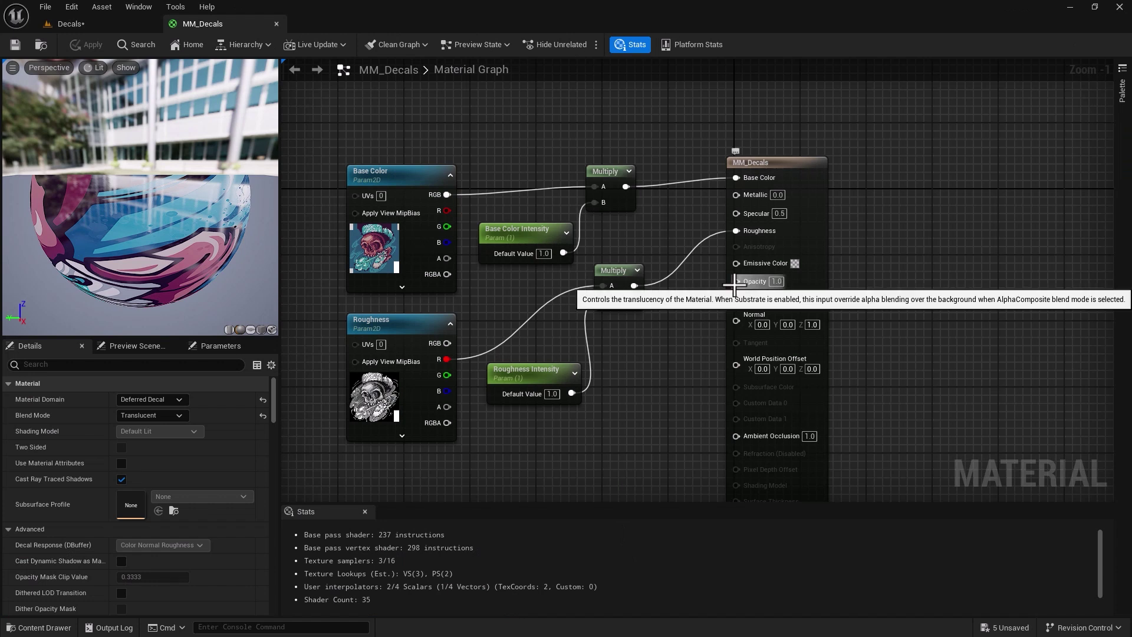
left_click_drag(447, 258, 736, 280)
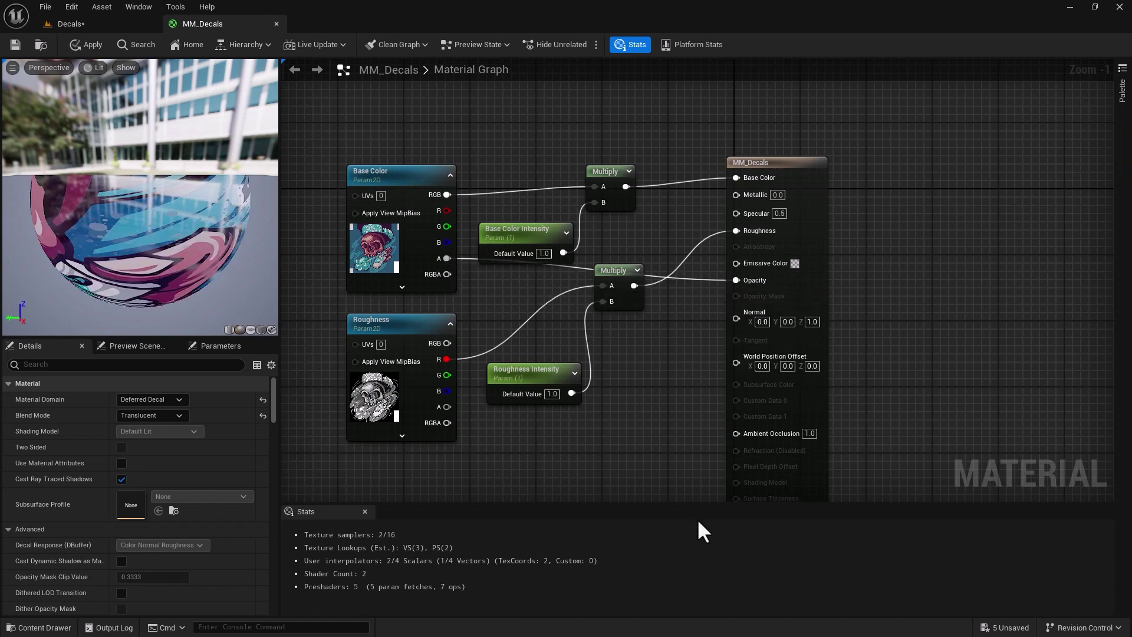
left_click(18, 47)
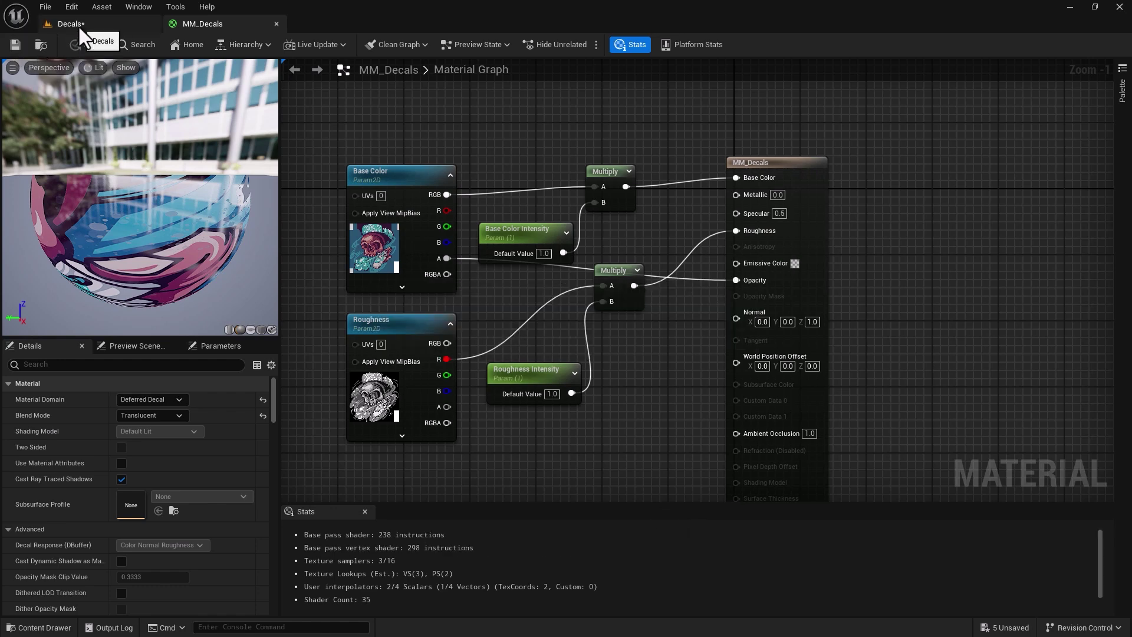
Return to the Decals level, deselect the decal and examine the skull graffiti's edges and surface from several angles.
left_click(78, 25)
left_click(472, 600)
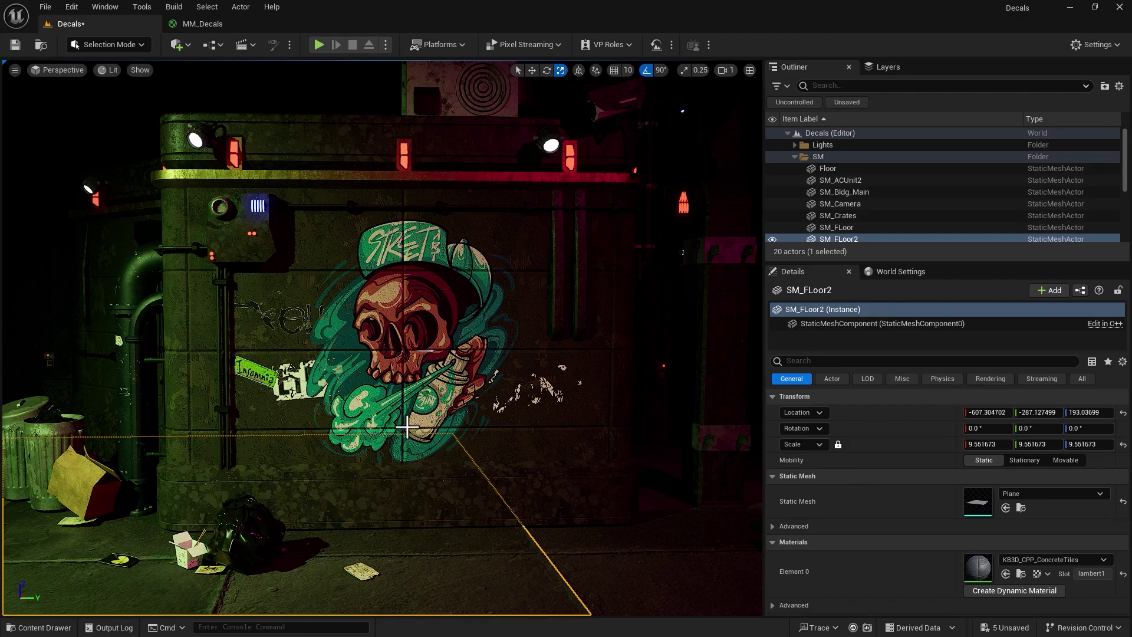
left_click_drag(348, 375, 272, 361, "alt")
right_click_drag(271, 361, 401, 361, "alt")
left_click_drag(255, 361, 185, 298, "alt")
right_click_drag(155, 385, 237, 385, "alt")
right_click_drag(419, 380, 308, 380, "alt")
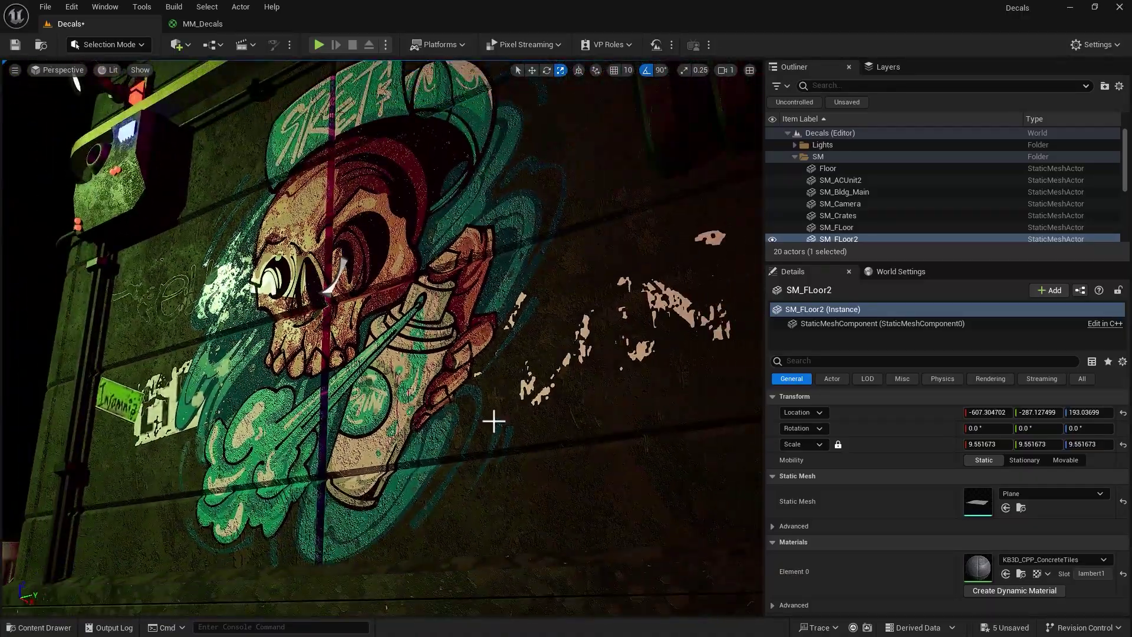
left_click_drag(441, 436, 510, 453, "alt")
right_click_drag(367, 338, 363, 339)
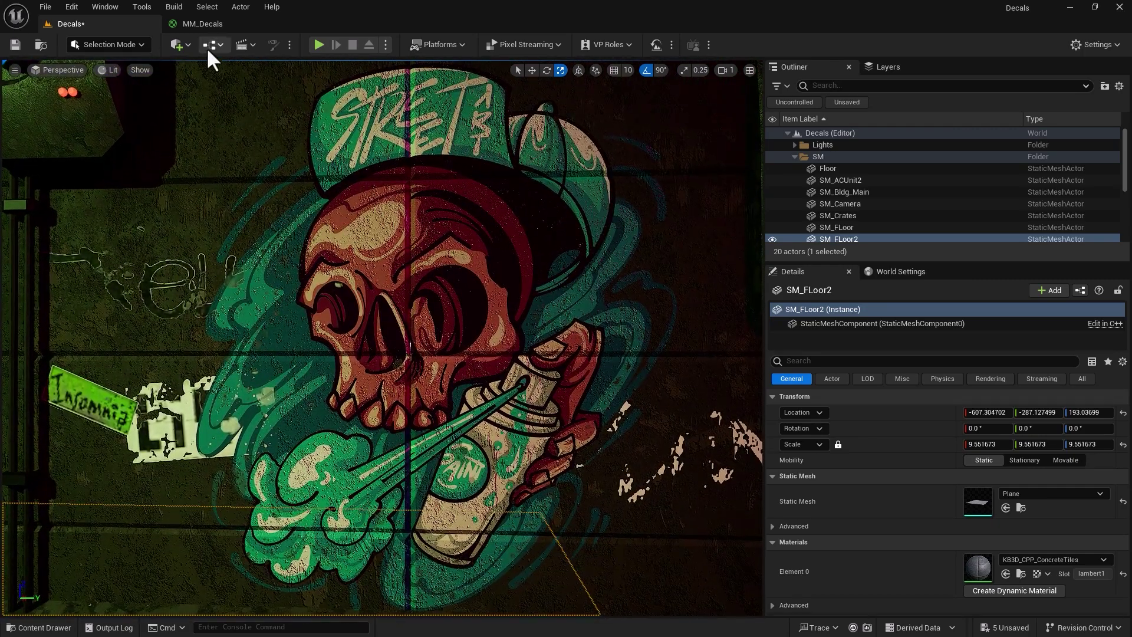
Open the MI_Decals_Skull material instance in a floating window over the level and expand its Decal Attributes group.
left_click(30, 627)
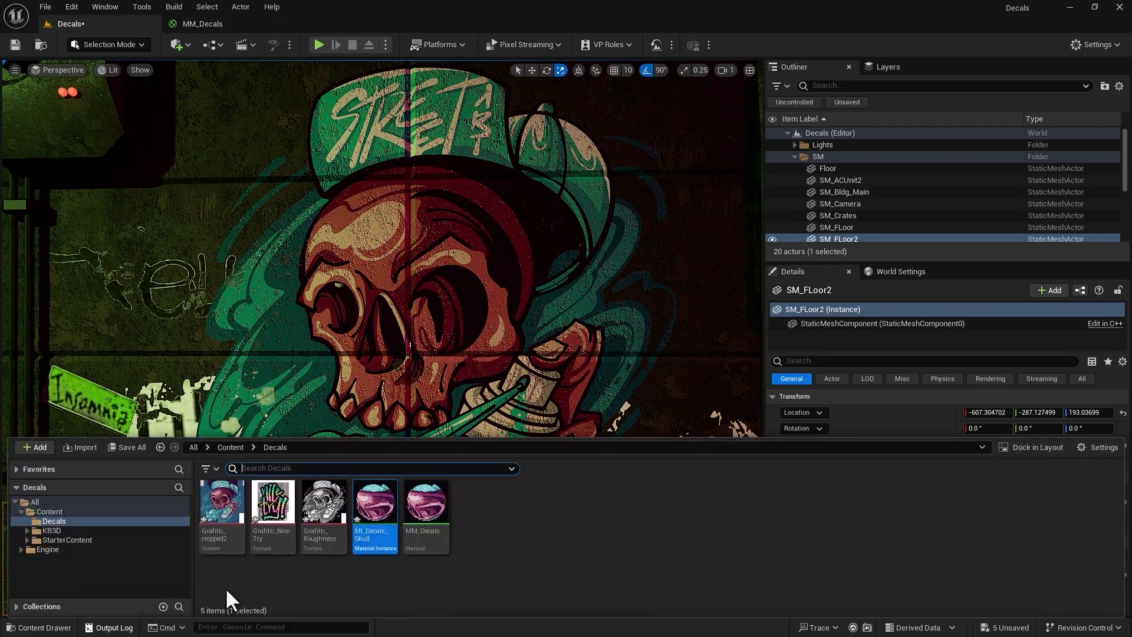
double_click(387, 523)
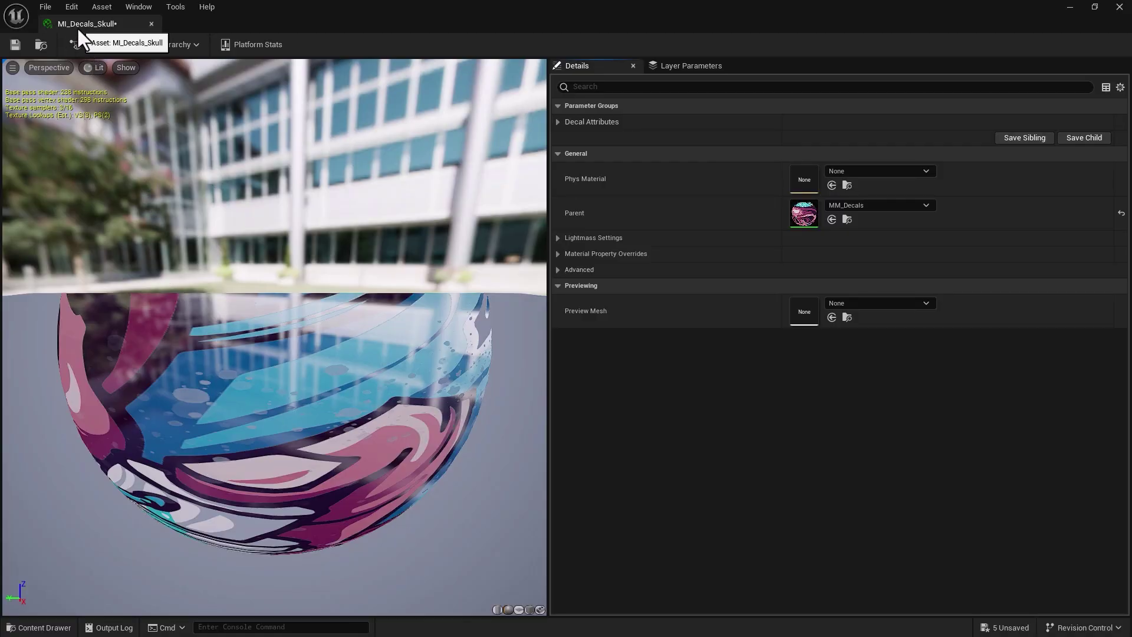
left_click_drag(73, 25, 470, 120)
left_click(631, 217)
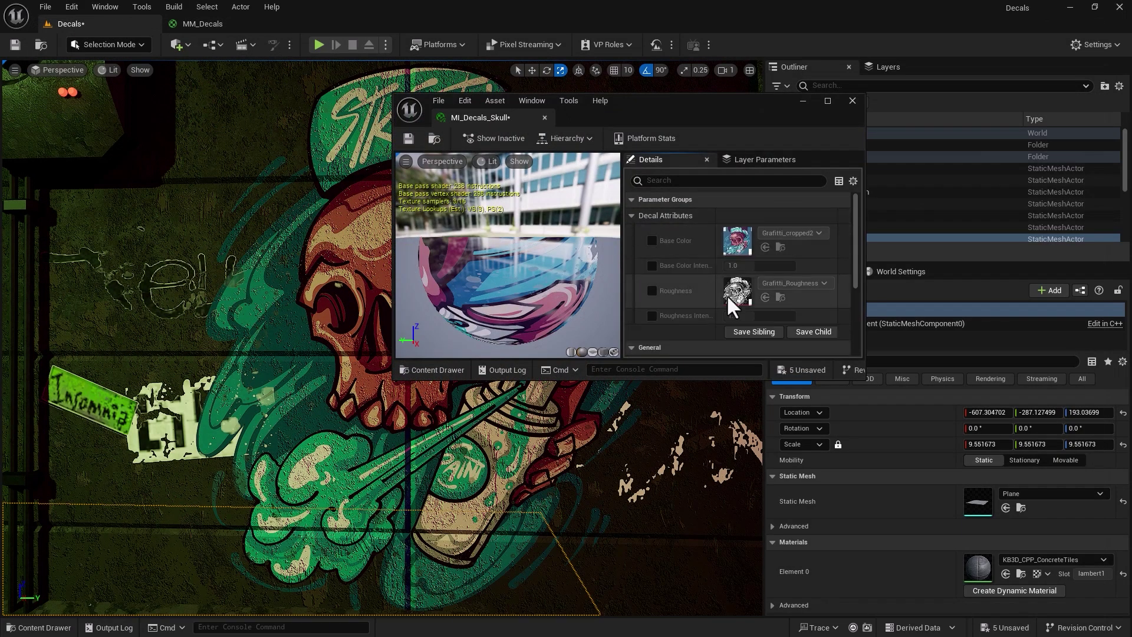
Enable the Base Color, Base Color Intensity, Roughness and Roughness Intensity overrides in the skull instance.
left_click(651, 241)
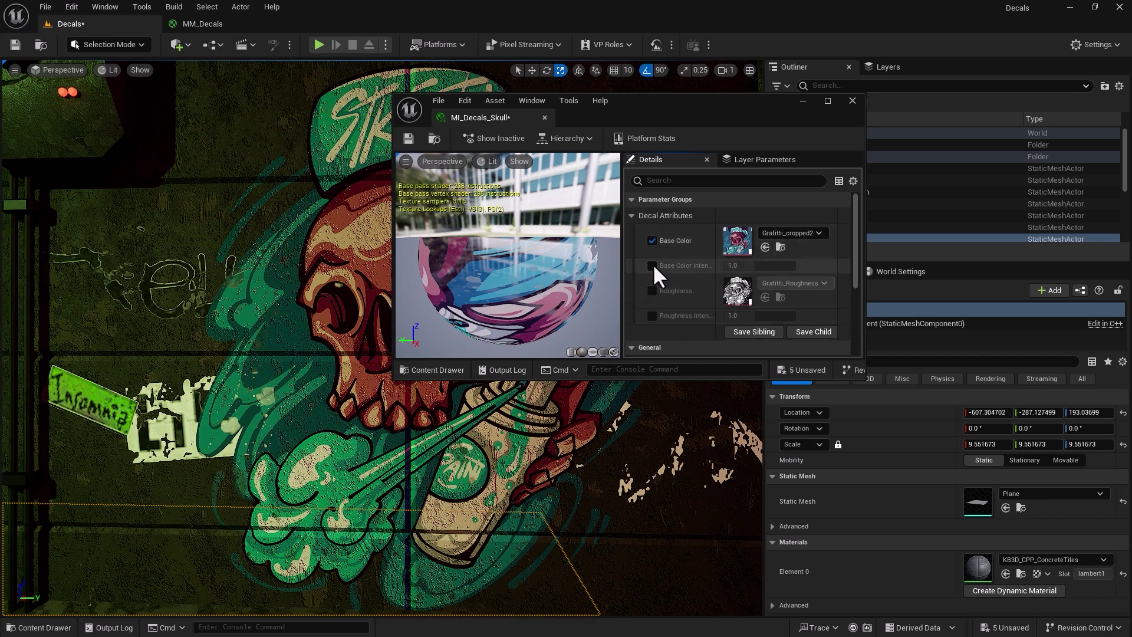
left_click(652, 266)
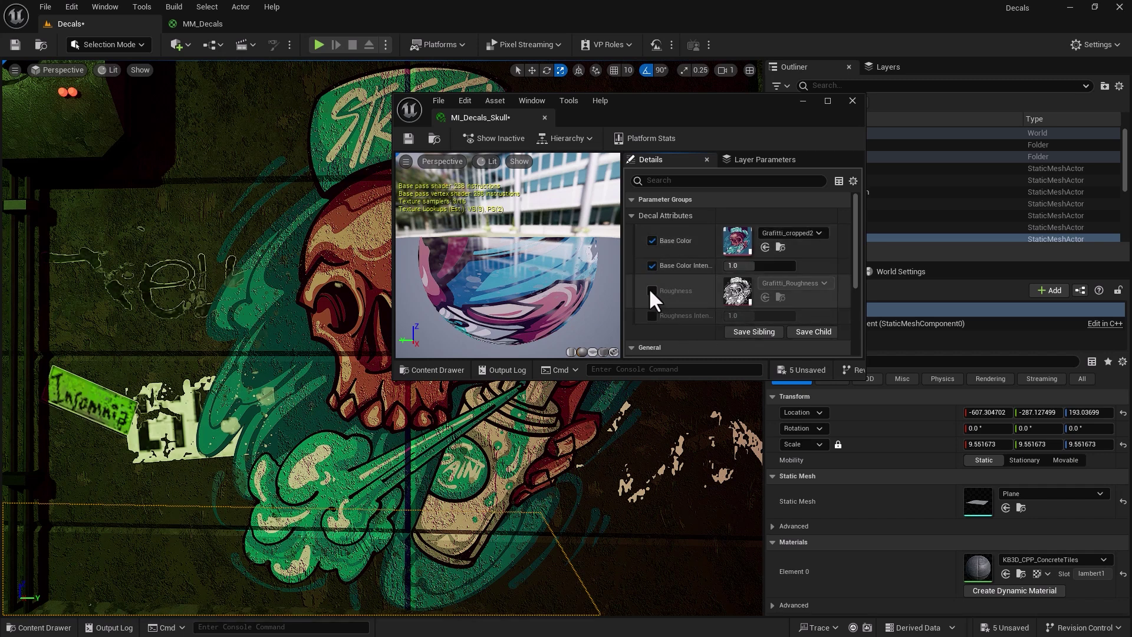
left_click(651, 290)
left_click(650, 316)
Try a Roughness Intensity of 0.1 on the skull instance and inspect the decal's reflections from different angles.
left_click_drag(290, 484, 253, 276, "alt")
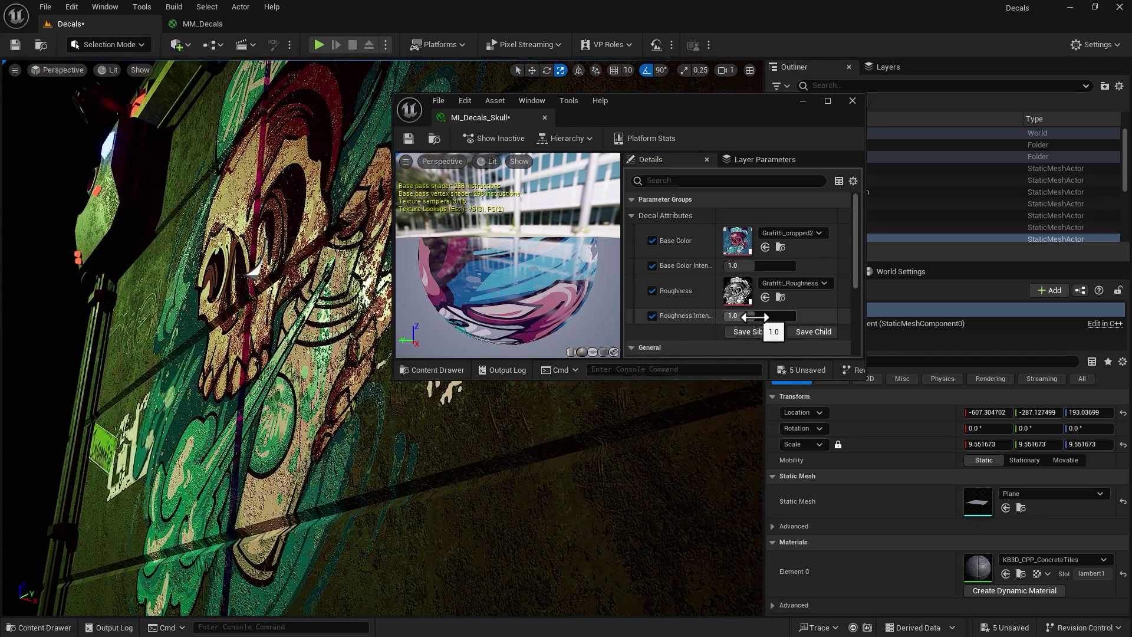
mouse_move(751, 316)
left_mouse_down()
mouse_move(761, 319)
mouse_move(752, 316)
left_mouse_up()
left_click_drag(234, 481, 191, 481, "alt")
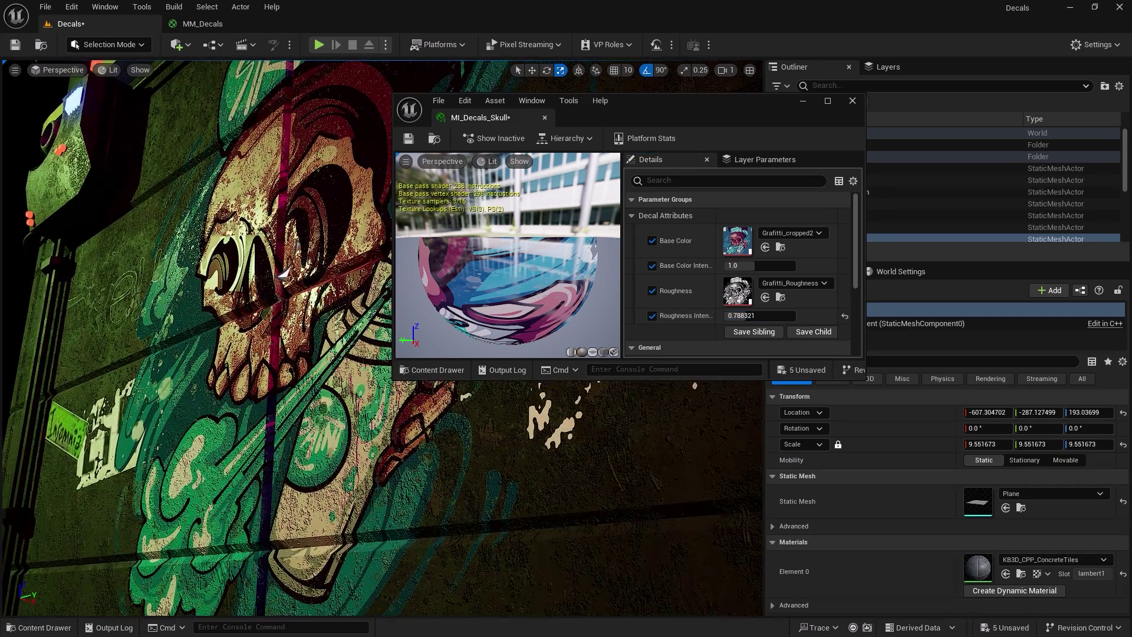
left_click(738, 317)
type("0.1")
key("Return")
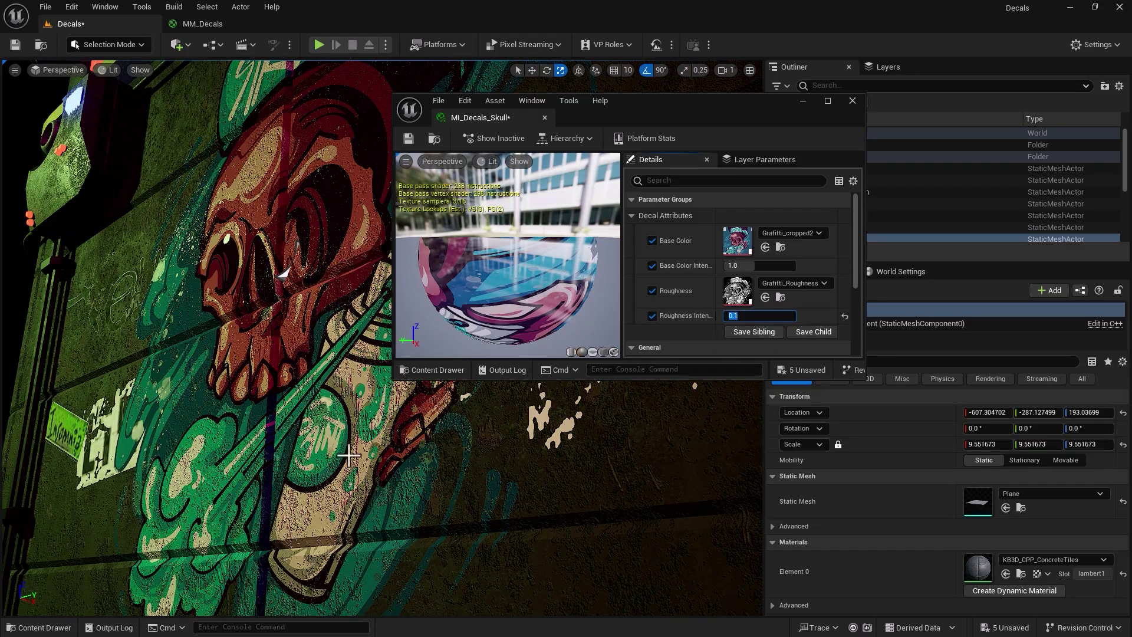
left_click_drag(290, 446, 348, 446, "alt")
right_click_drag(285, 288, 336, 338)
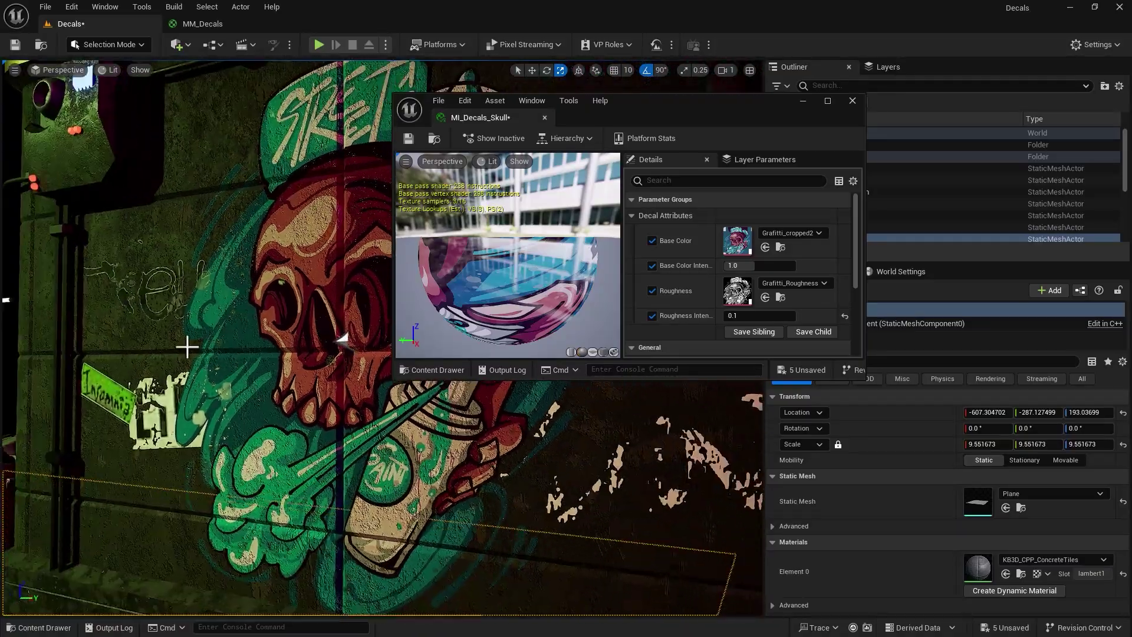
Try Roughness Intensity values of 2 and 5 and inspect the skull decal at an angle.
left_click(744, 315)
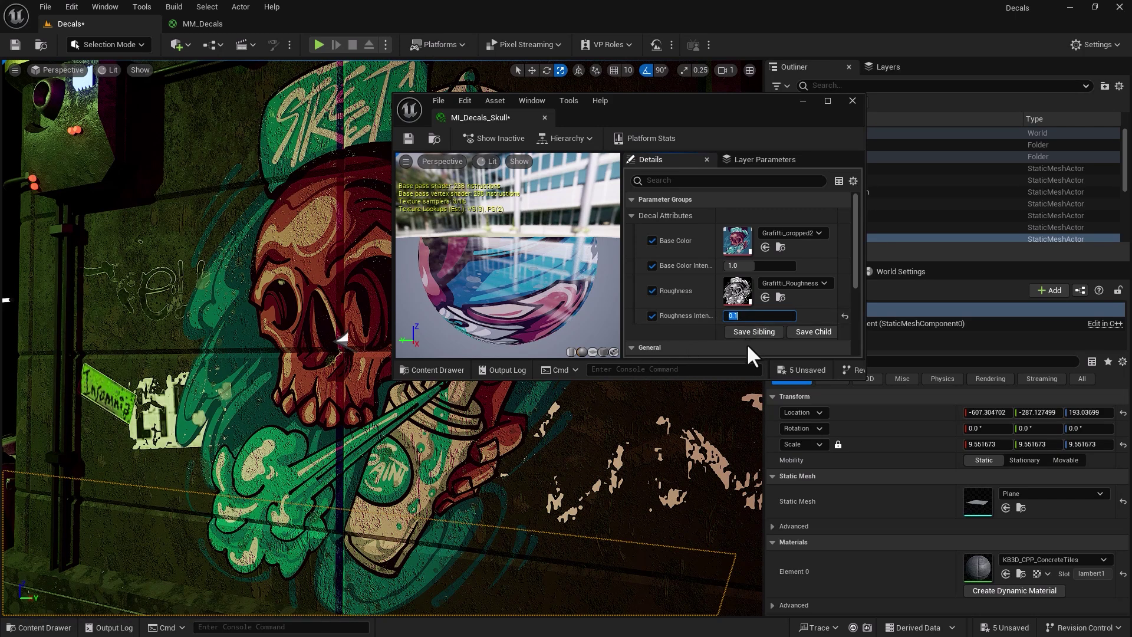
type("2")
key("Return")
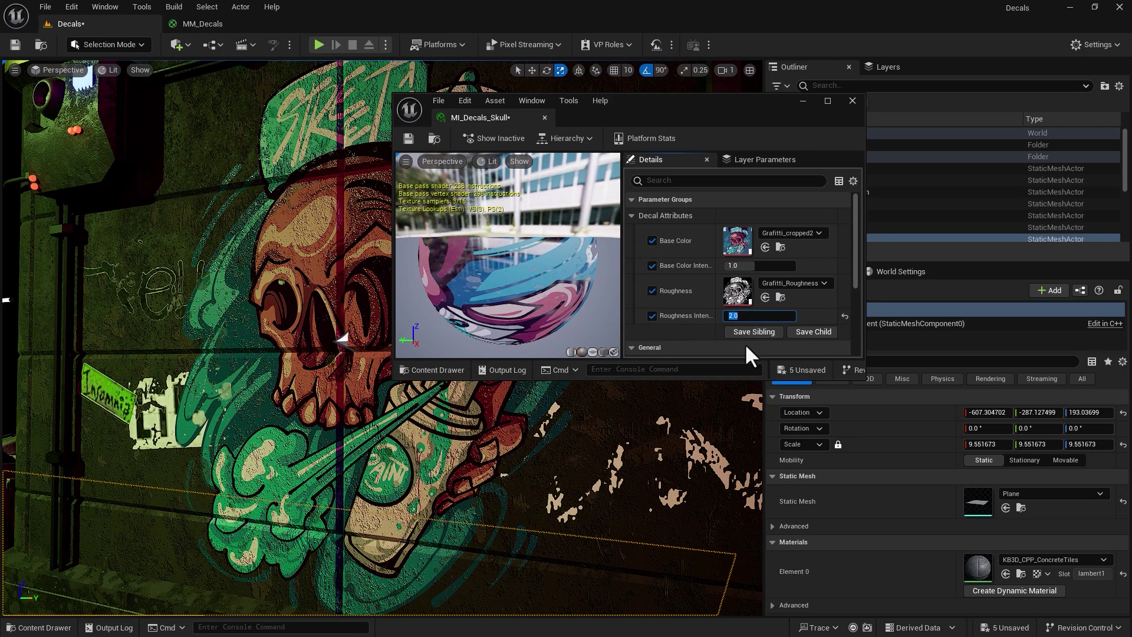
type("5")
key("Return")
left_click_drag(308, 357, 241, 338, "alt")
mouse_move(240, 338)
right_mouse_down("alt")
mouse_move(300, 338)
mouse_move(236, 339)
right_mouse_up("alt")
Reset the Roughness Intensity to 1 and compare the decal's highlights on the wall.
left_click(734, 316)
type("1")
key("Return")
left_click_drag(203, 328, 371, 328, "alt")
right_click_drag(241, 339, 236, 339)
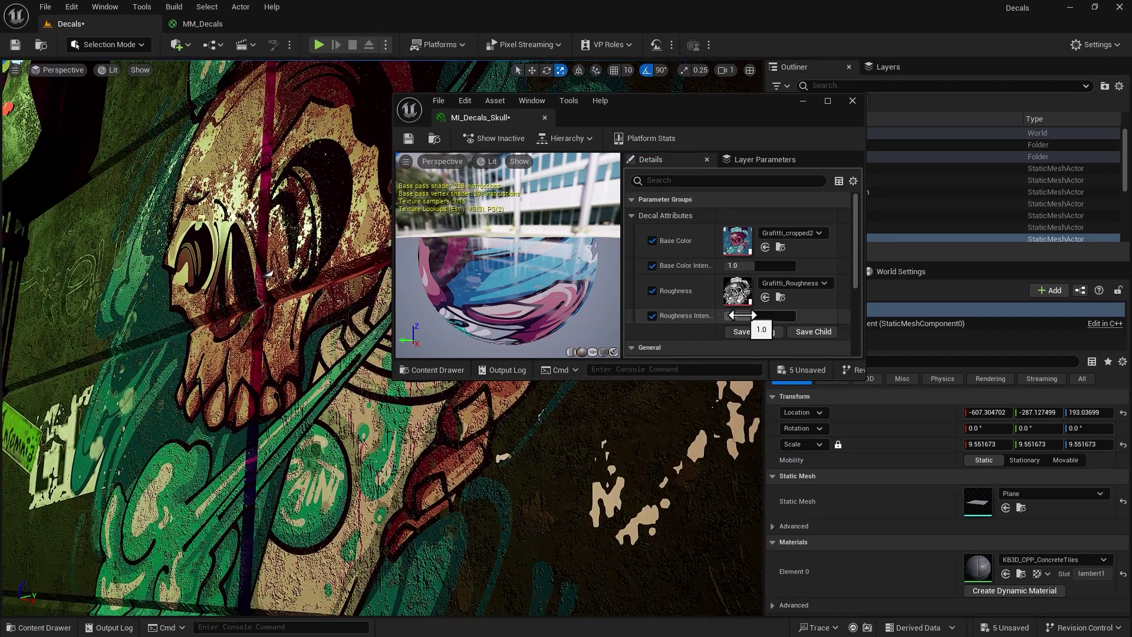
Set the skull instance's Roughness Intensity to 5 and check the decal from the side and front.
type("5")
key("Return")
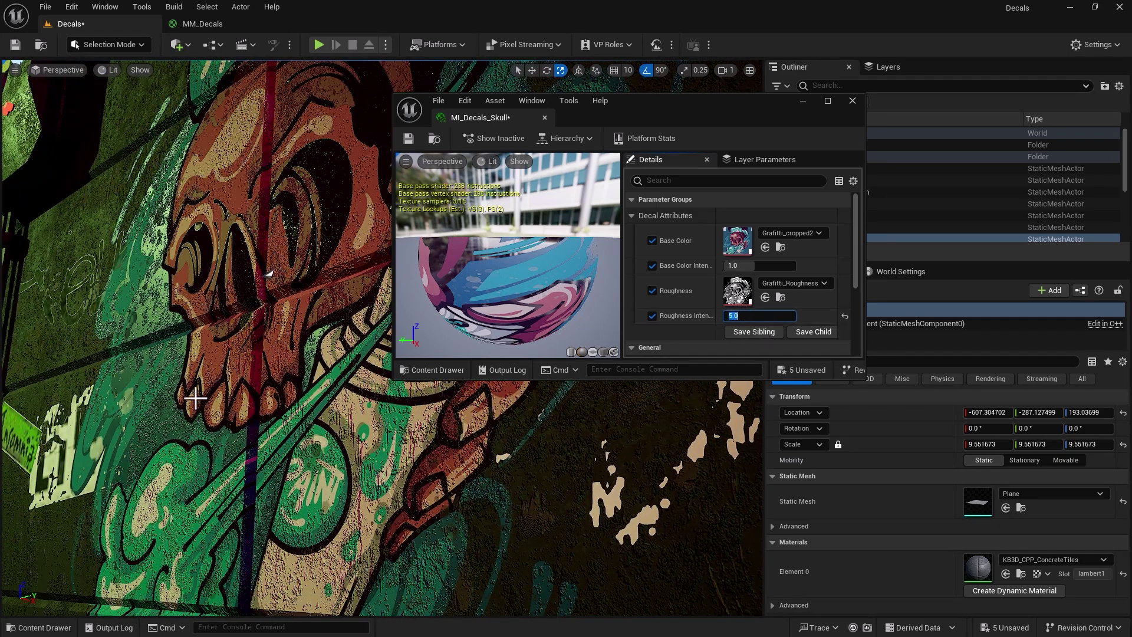
left_click_drag(300, 366, 360, 366, "alt")
middle_click_drag(295, 363, 472, 389, "alt")
right_click_drag(230, 276, 294, 279)
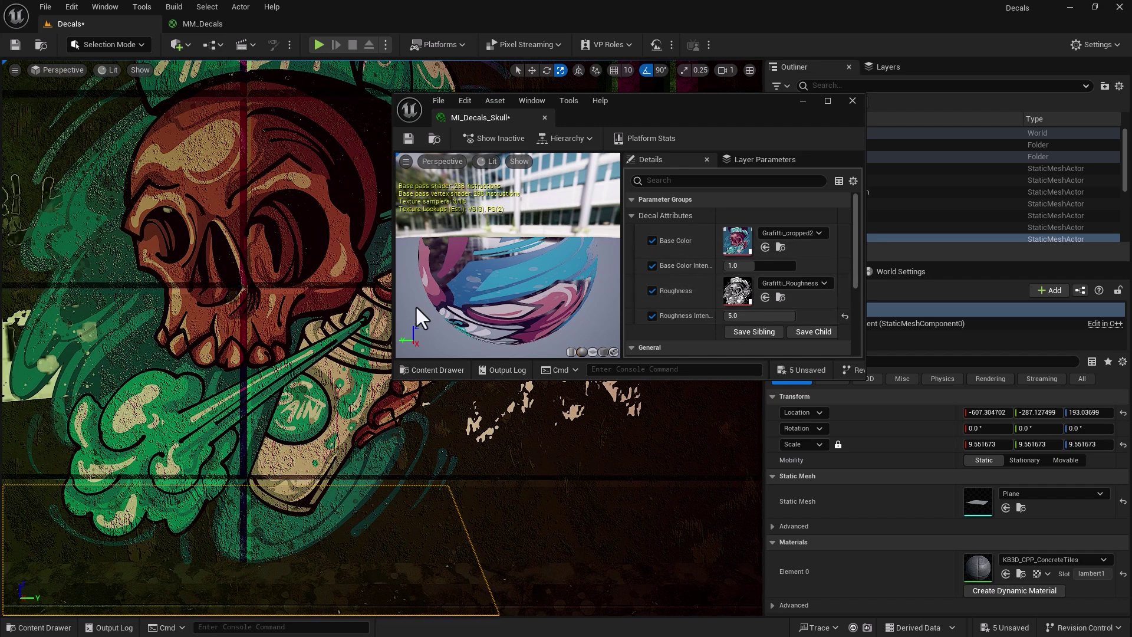
Try Base Color Intensity values of 0.3 and 0.5 on the skull instance.
scroll(317, 299, "down", 3)
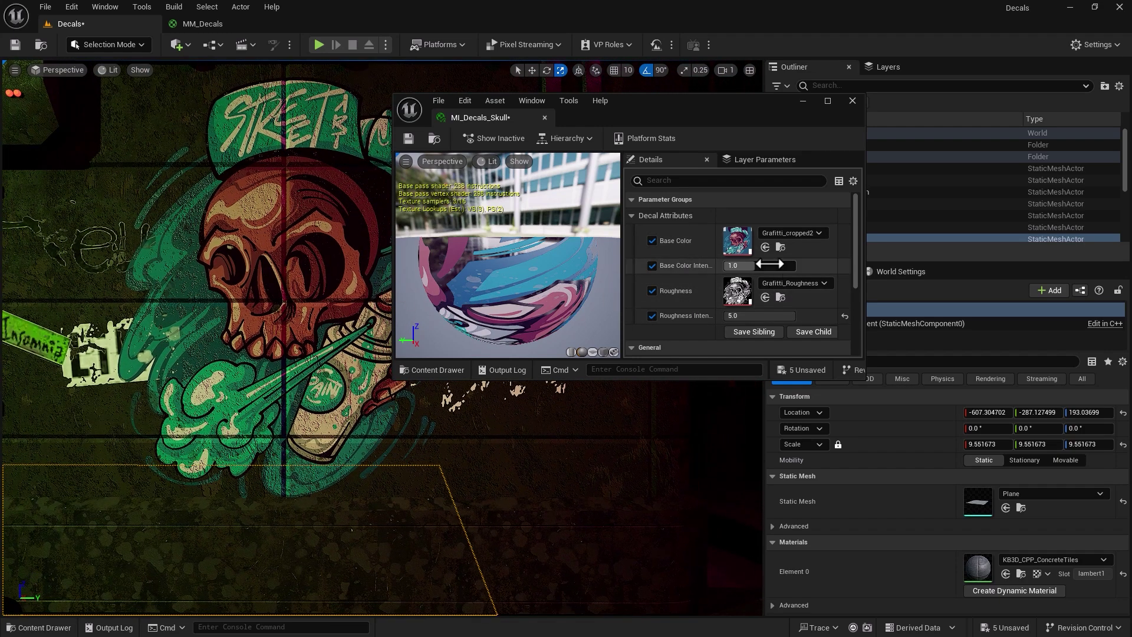
left_click_drag(760, 266, 753, 266)
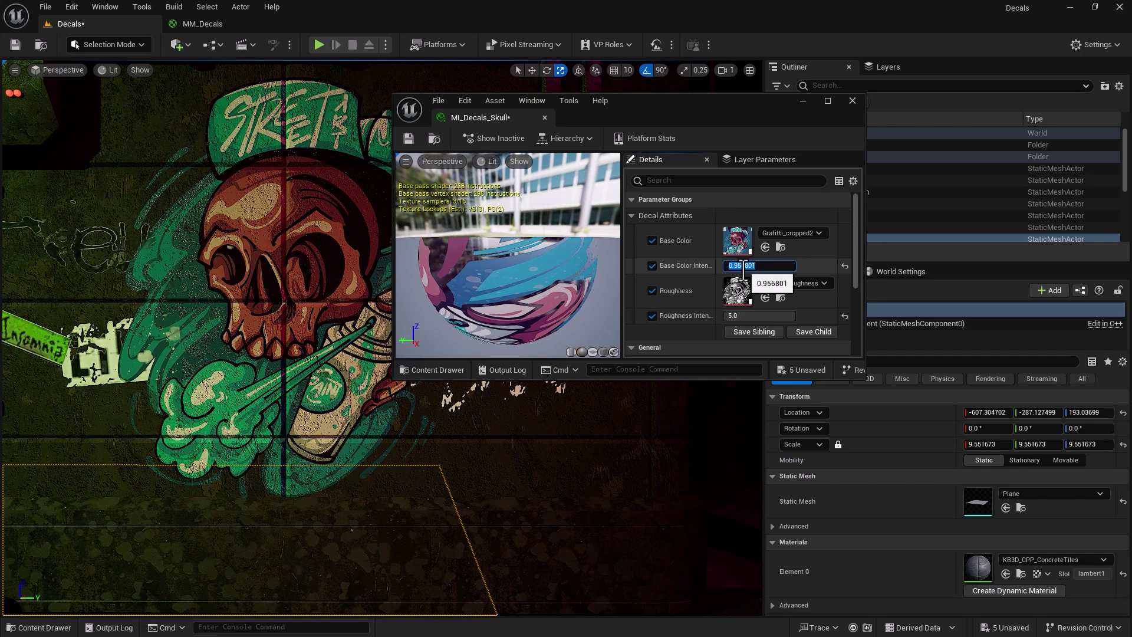
key("Return")
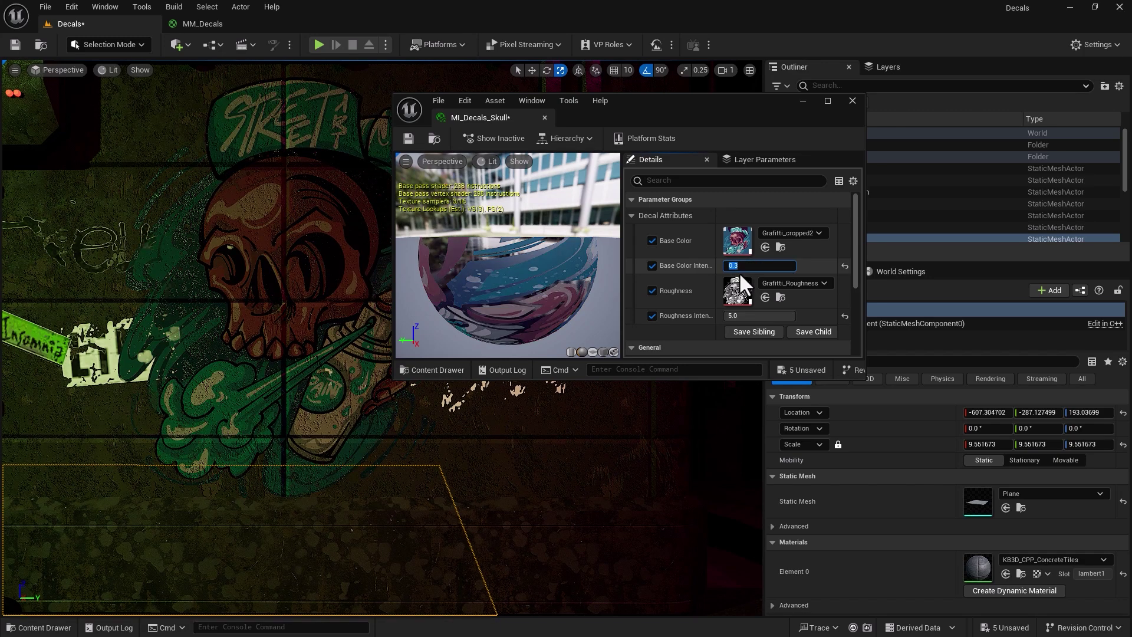
type(".4")
key("BackSpace")
type("5")
key("Return")
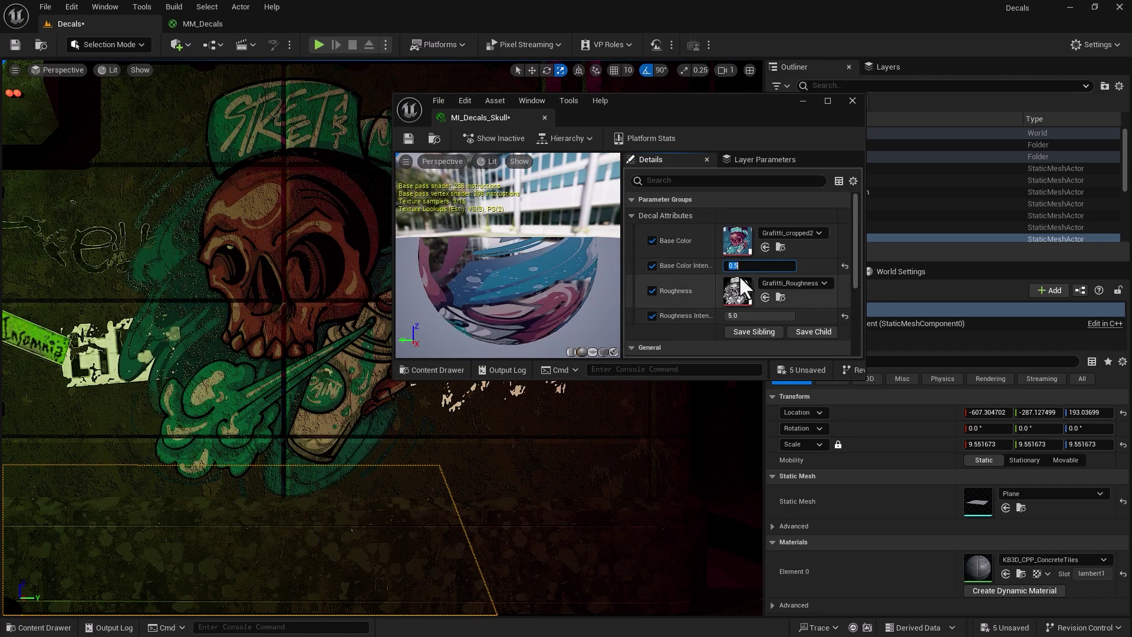
Set the skull instance's Base Color Intensity to 0.4.
mouse_move(235, 366)
right_mouse_down()
mouse_move(217, 356)
mouse_move(240, 357)
right_mouse_up()
left_click(729, 266)
type("0.4")
key("Return")
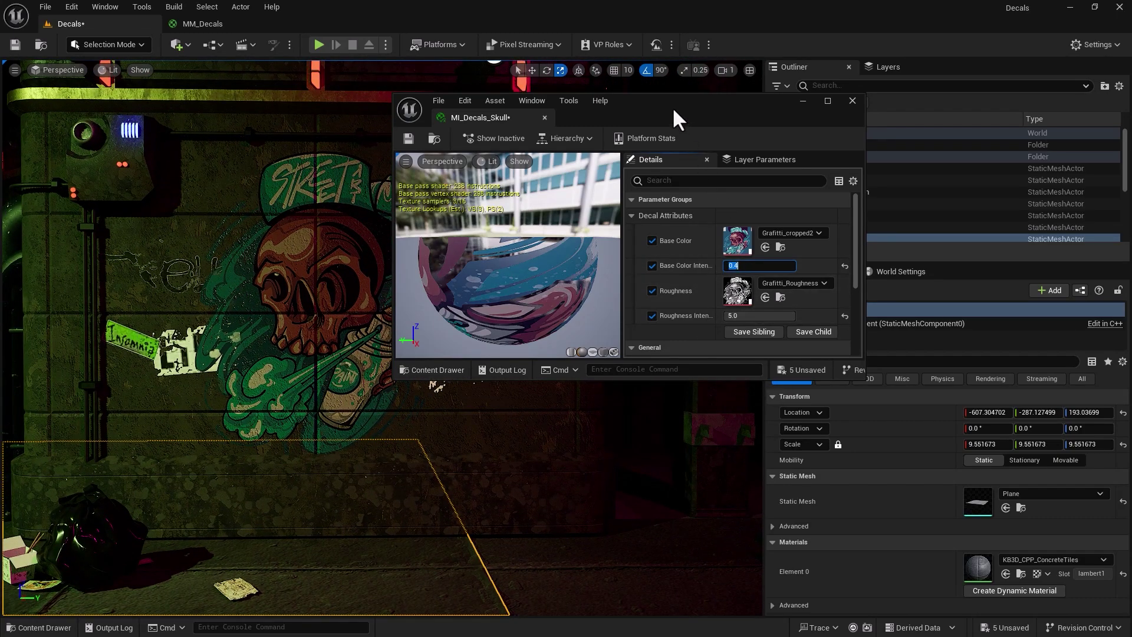
Uncover the outliner by moving the material instance window aside, fold away the SM folder and select the MI_Decals_Skull actor.
left_click_drag(676, 118, 943, 269)
left_click(337, 327)
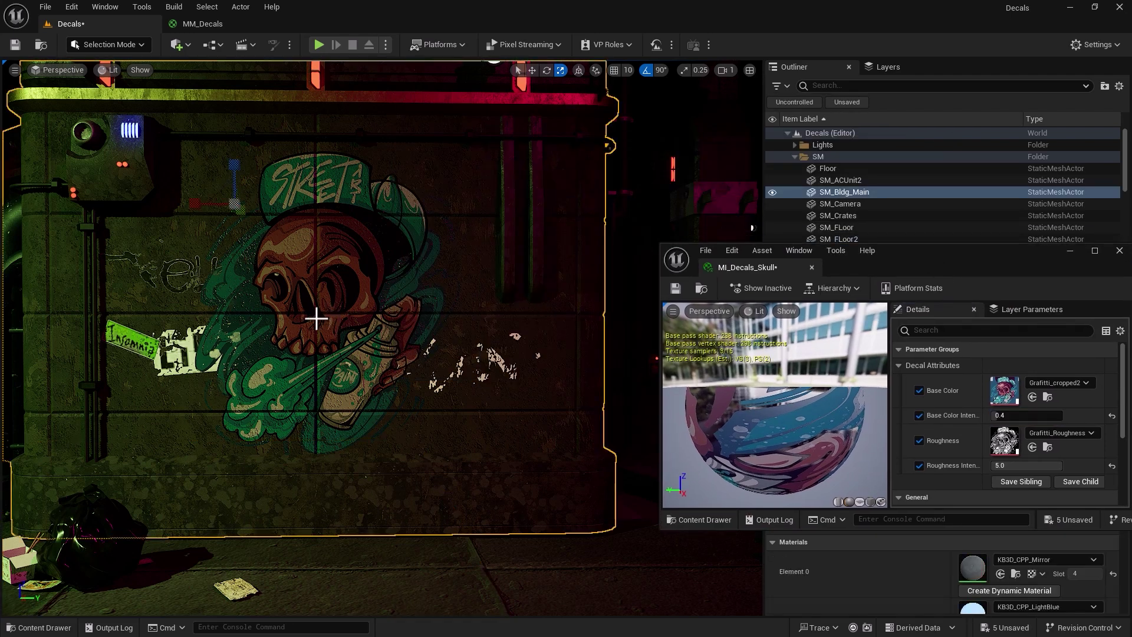
left_click(795, 156)
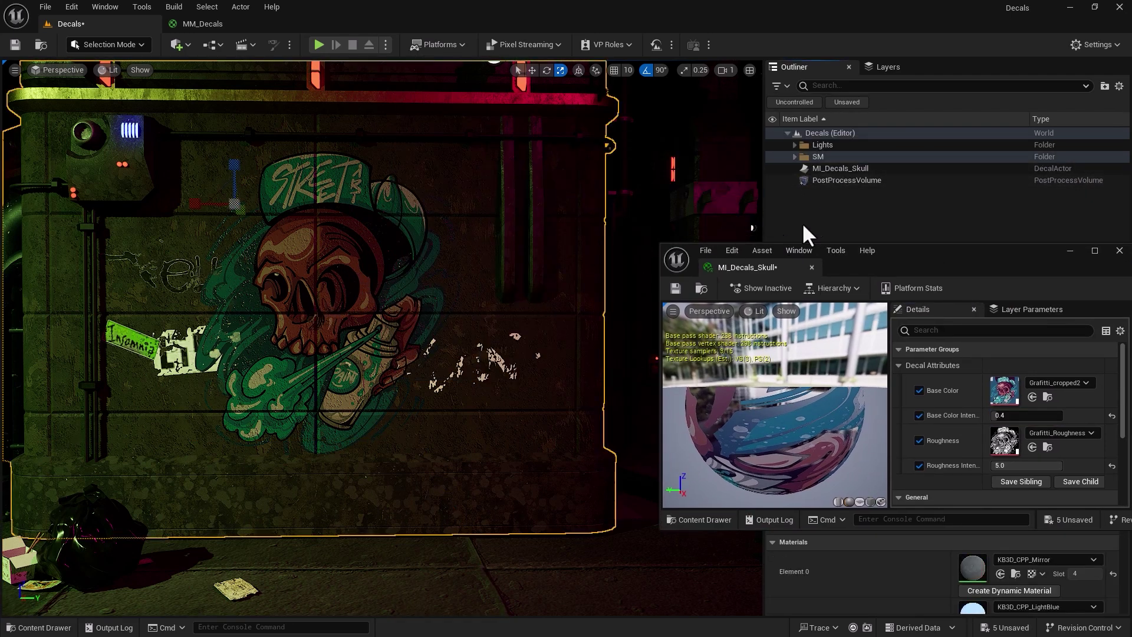
left_click(837, 170)
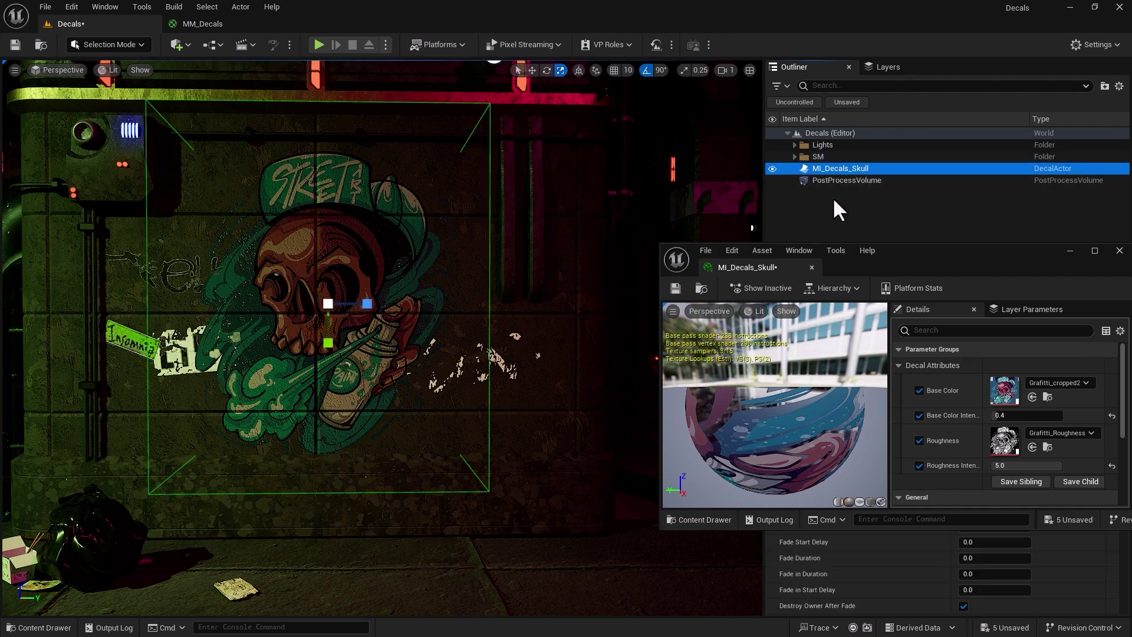
Adjust the skull decal's depth against the wall and set the skull instance's Base Color Intensity to 0.8.
left_click_drag(497, 368, 424, 392, "alt")
key("w")
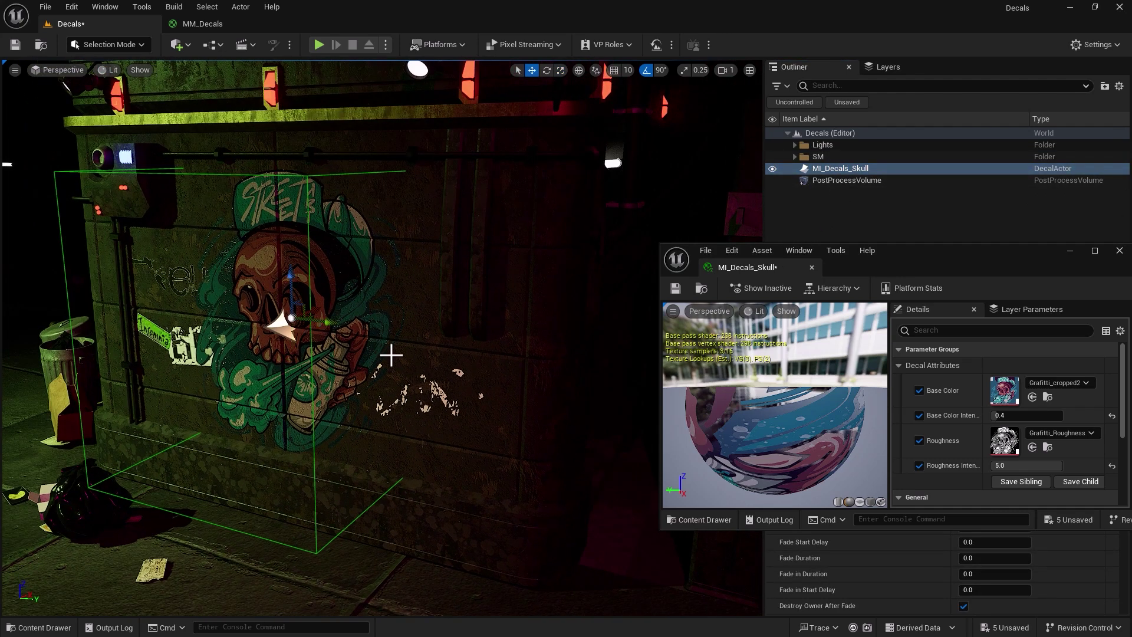
left_click_drag(315, 307, 301, 317)
left_click_drag(216, 390, 301, 391, "alt")
scroll(216, 390, "up", 3)
left_click_drag(216, 390, 191, 391, "alt")
right_click_drag(179, 382, 79, 311)
right_click_drag(368, 377, 381, 389)
left_click_drag(392, 366, 382, 335)
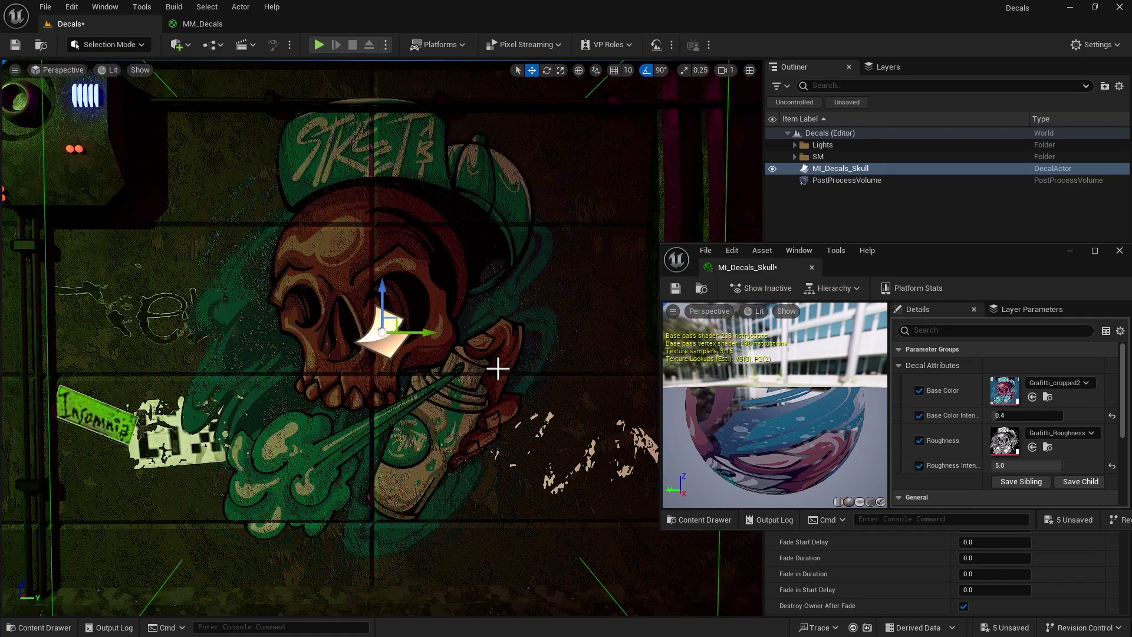
left_click(1011, 416)
key("Return")
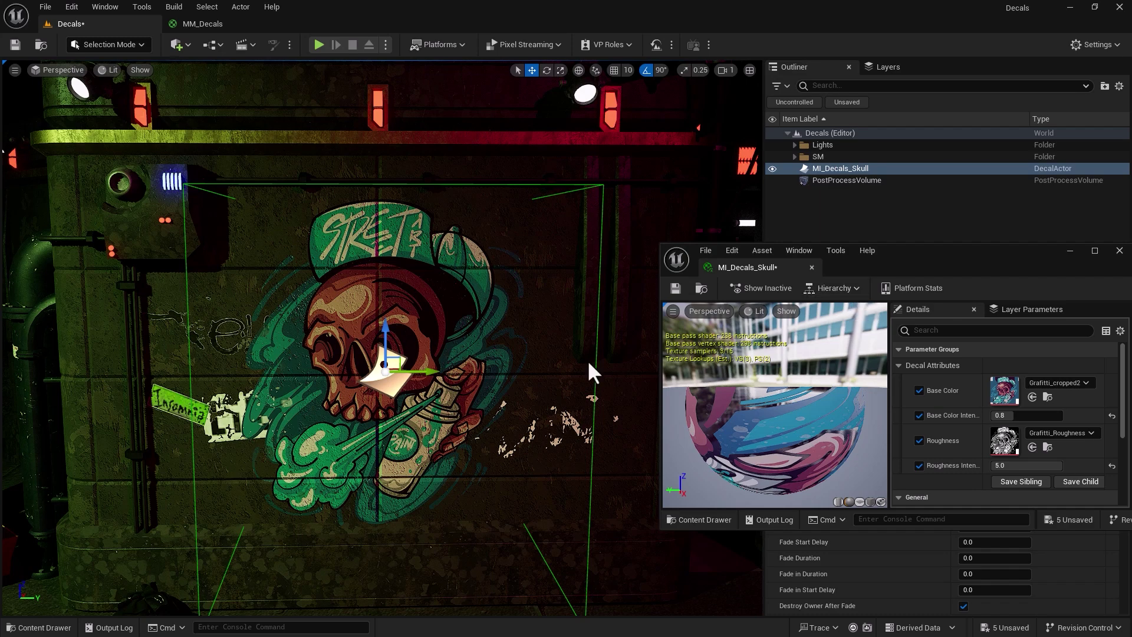
Create a material instance of the MM_Decals master material and name it MI_NiceTry.
left_click(38, 627)
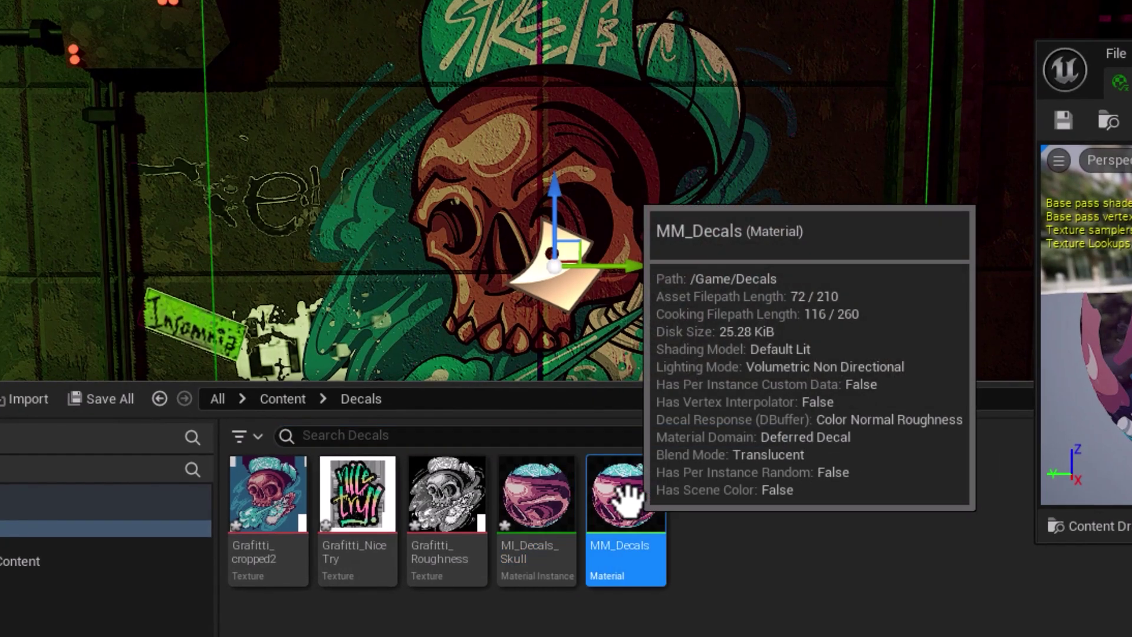
right_click(624, 492)
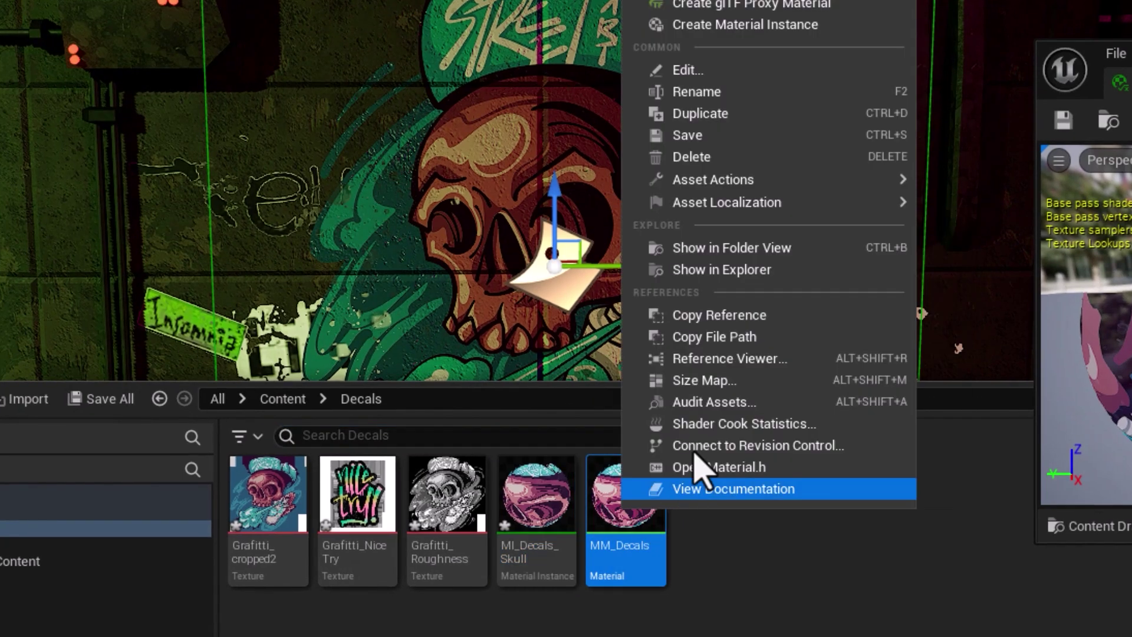
left_click(731, 24)
type("MI_Nice")
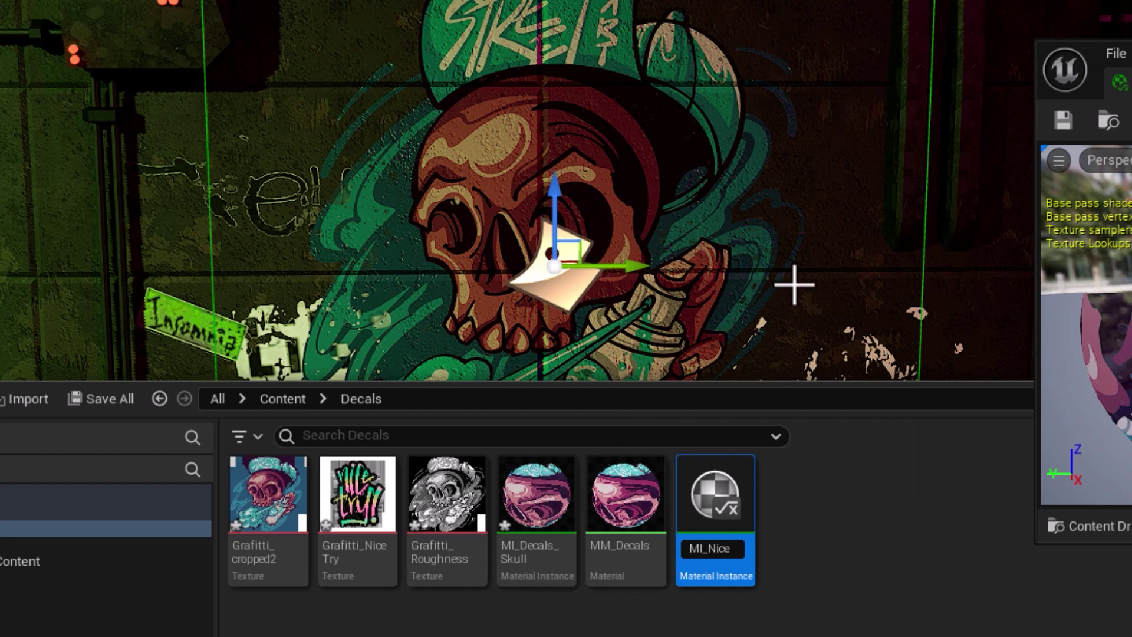
type("Try")
key("Return")
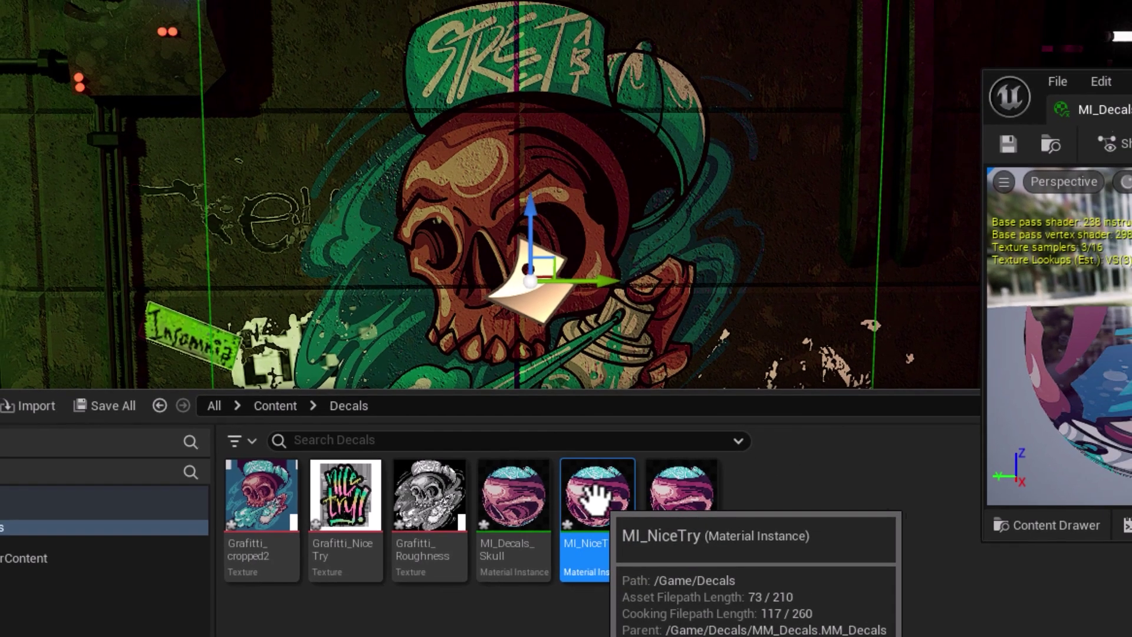
Override the Base Color of MI_NiceTry with the Grafitti_NiceTry texture and save the instance.
double_click(623, 495)
left_click_drag(989, 257, 730, 236)
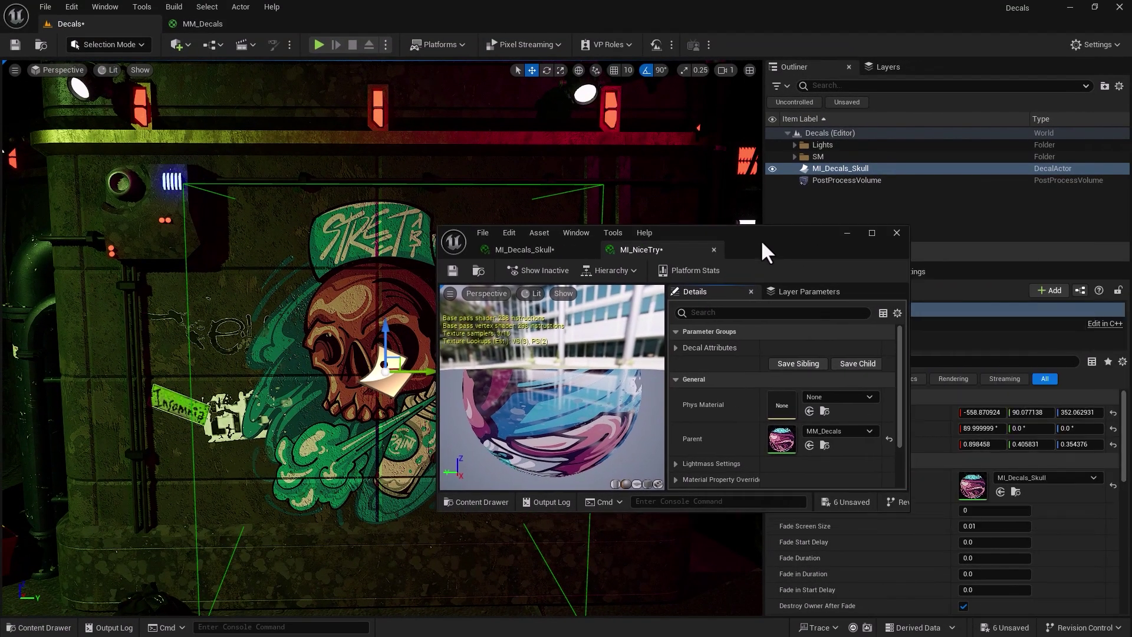
double_click(730, 236)
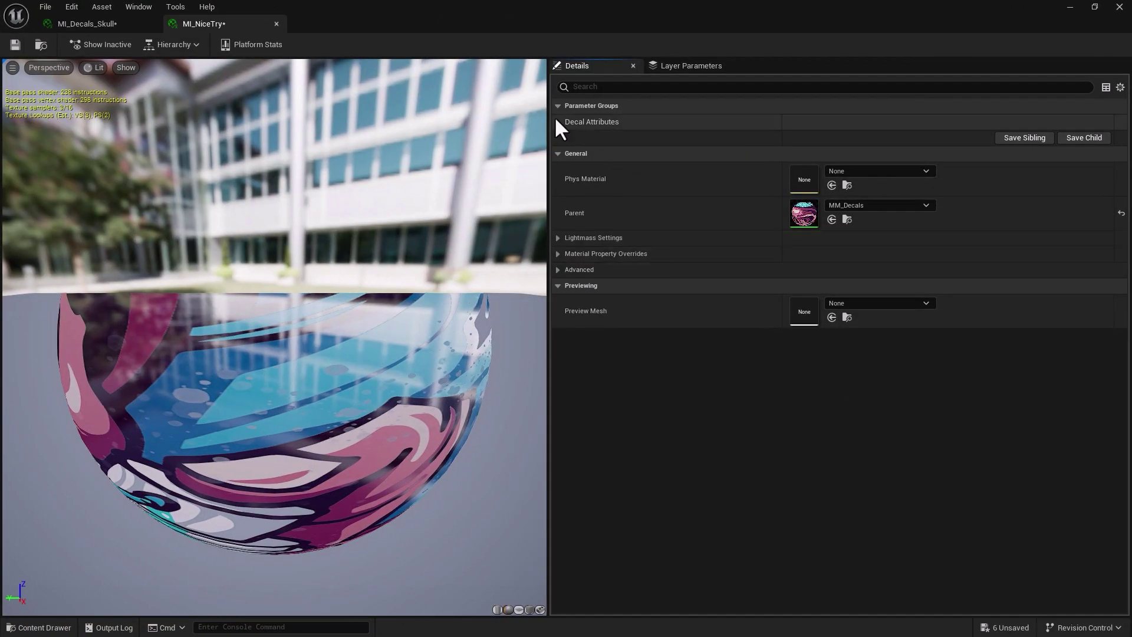
left_click(557, 122)
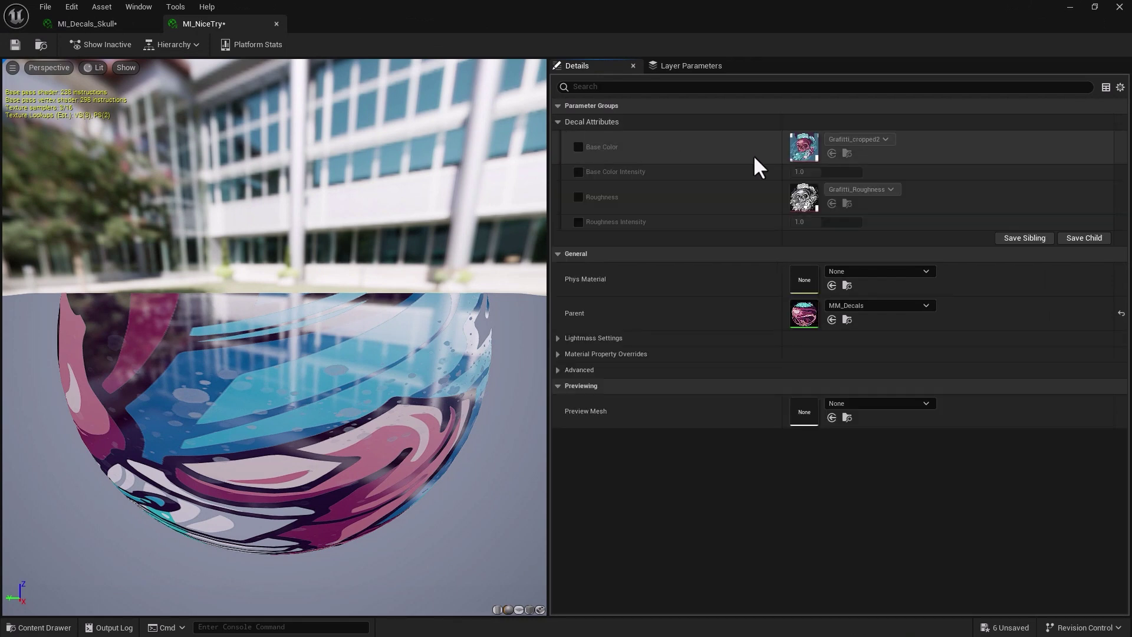
left_click(578, 146)
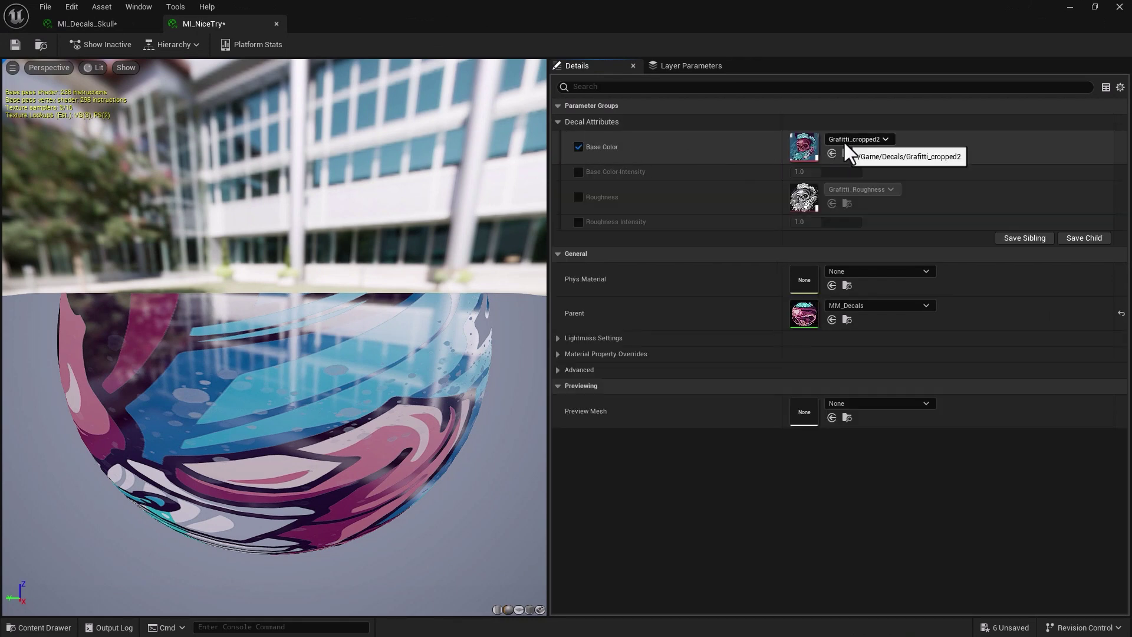
left_click(843, 141)
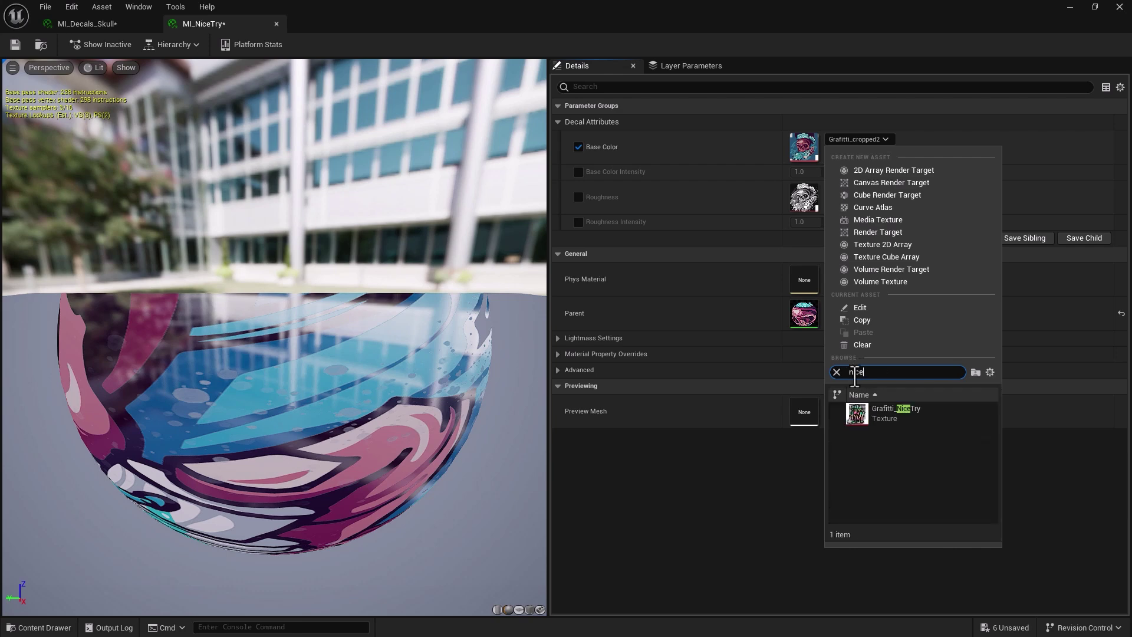
left_click(872, 412)
left_click(16, 45)
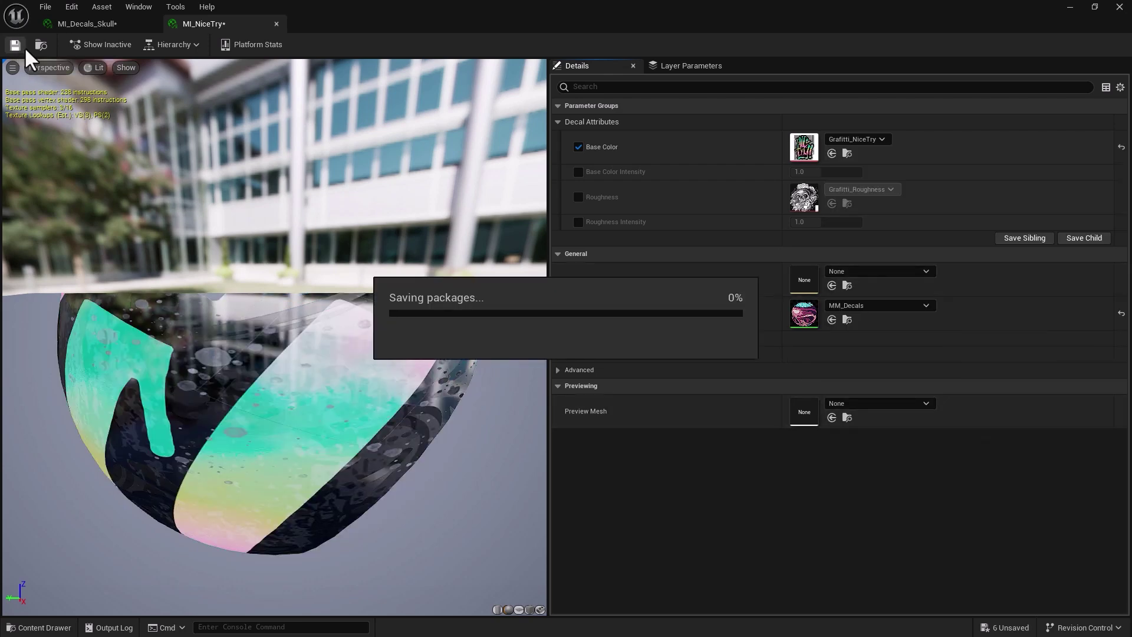
Return to the level and place the MI_NiceTry instance as a decal on the wall beside the skull.
left_click(87, 23)
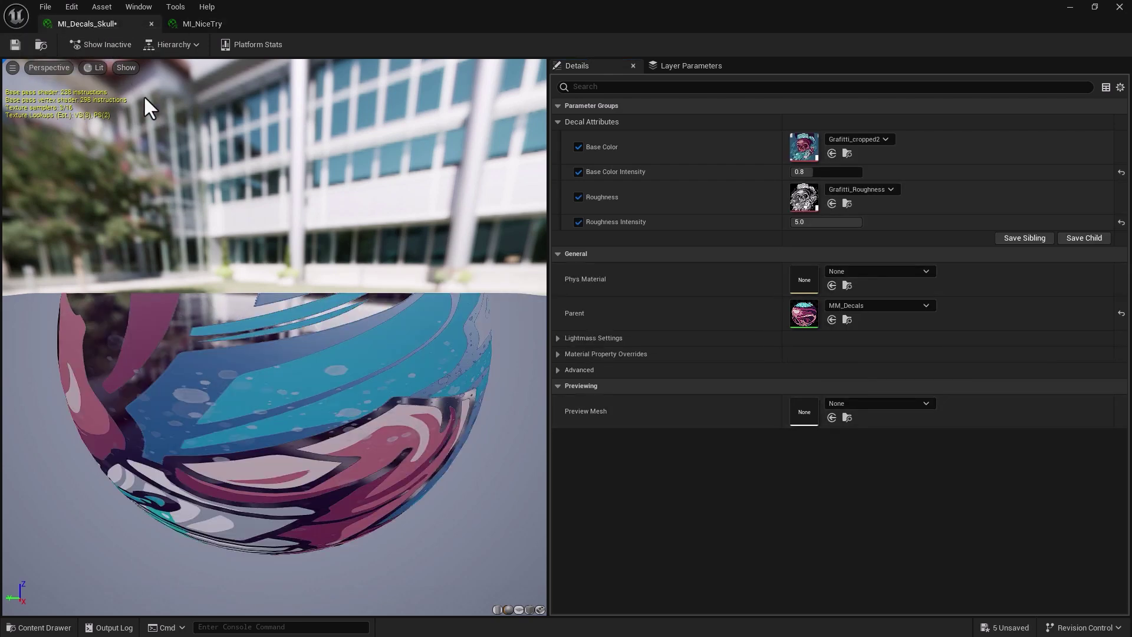
left_click(1068, 7)
left_click(39, 628)
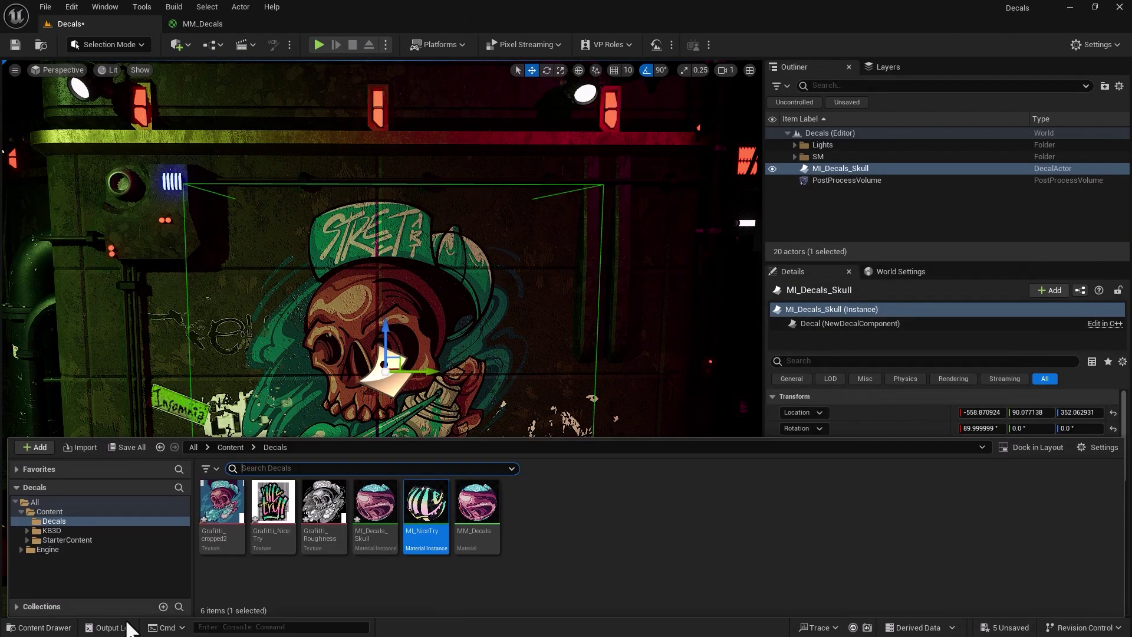
left_click_drag(427, 507, 521, 325)
Rotate the Nice Try decal 90° so it reads upright on the wall and scale its height and width down to about 0.31.
right_click_drag(554, 414, 506, 420)
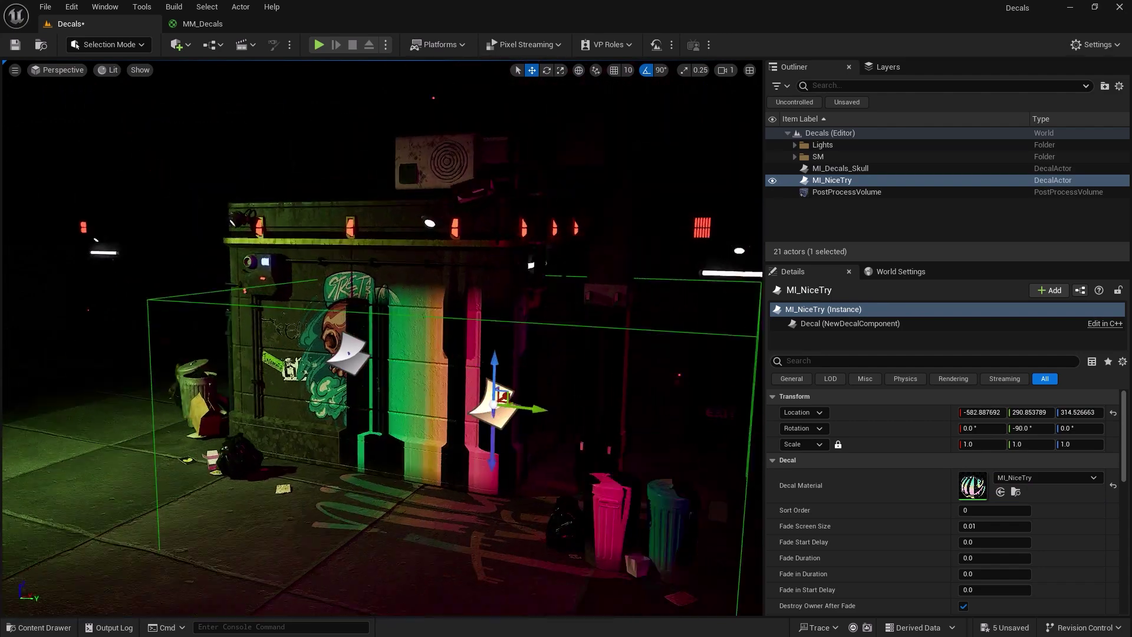
key("r")
left_click_drag(518, 390, 475, 394)
key("w")
key("e")
left_click_drag(446, 339, 448, 305)
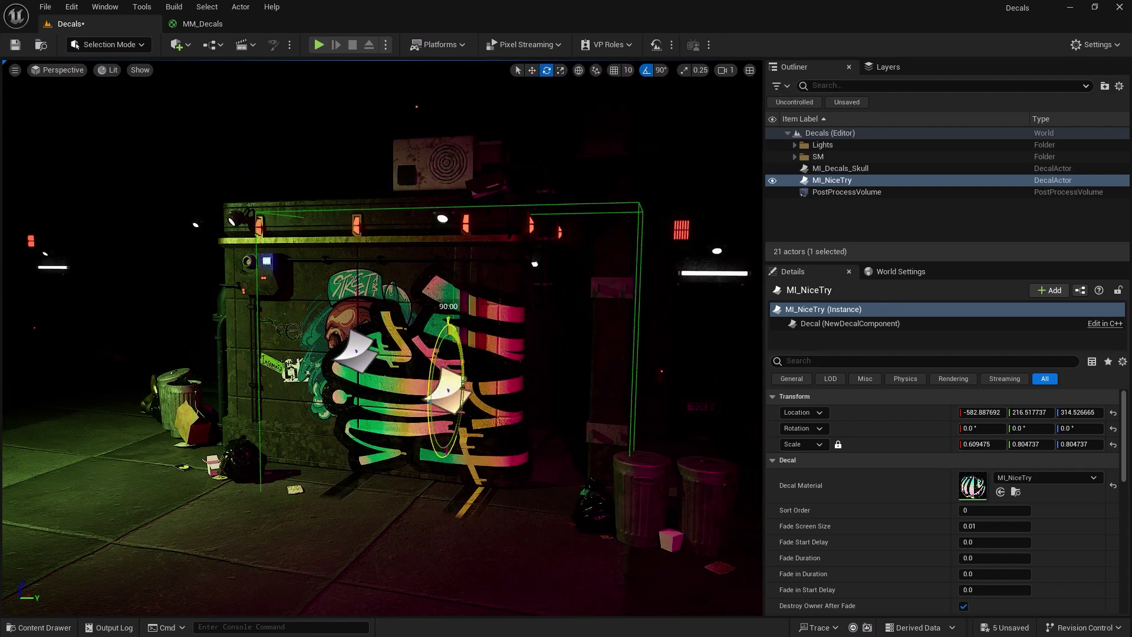
left_click_drag(489, 348, 468, 393)
key("r")
key("w")
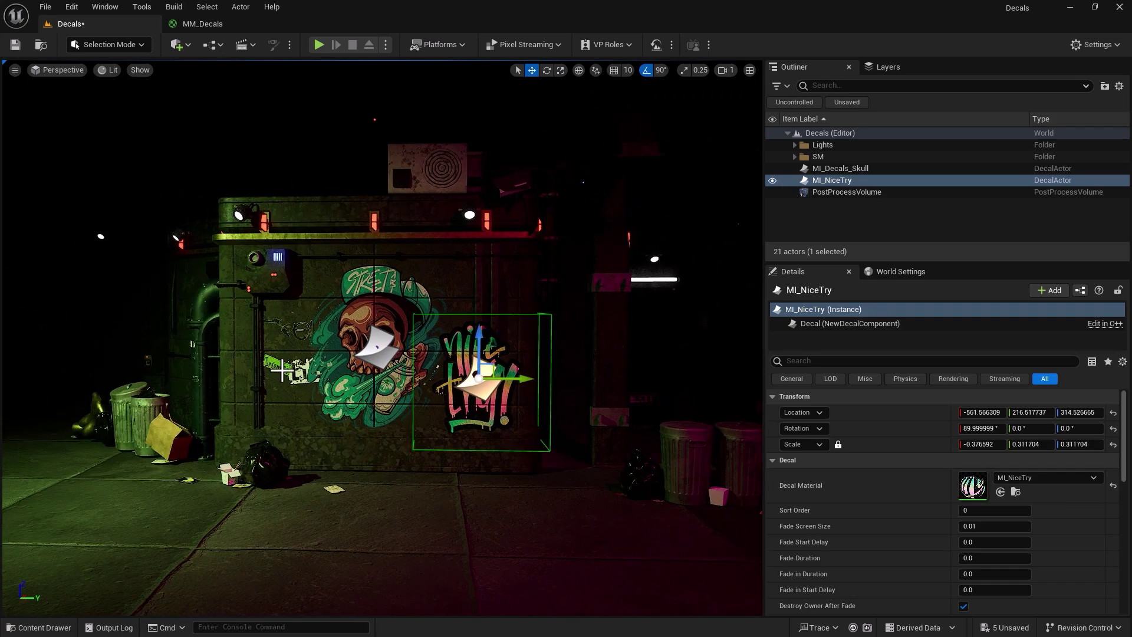
Move the Nice Try decal up and toward the skull until they overlap, at about Y 170 and Z 389.
scroll(292, 366, "up", 6)
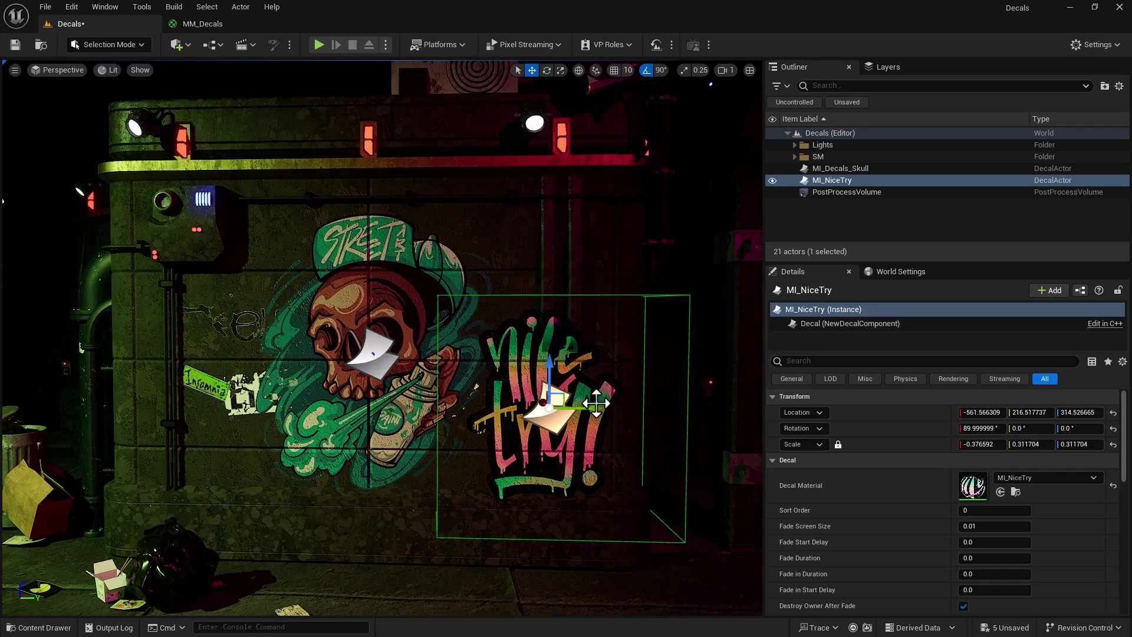
left_click_drag(596, 407, 539, 410)
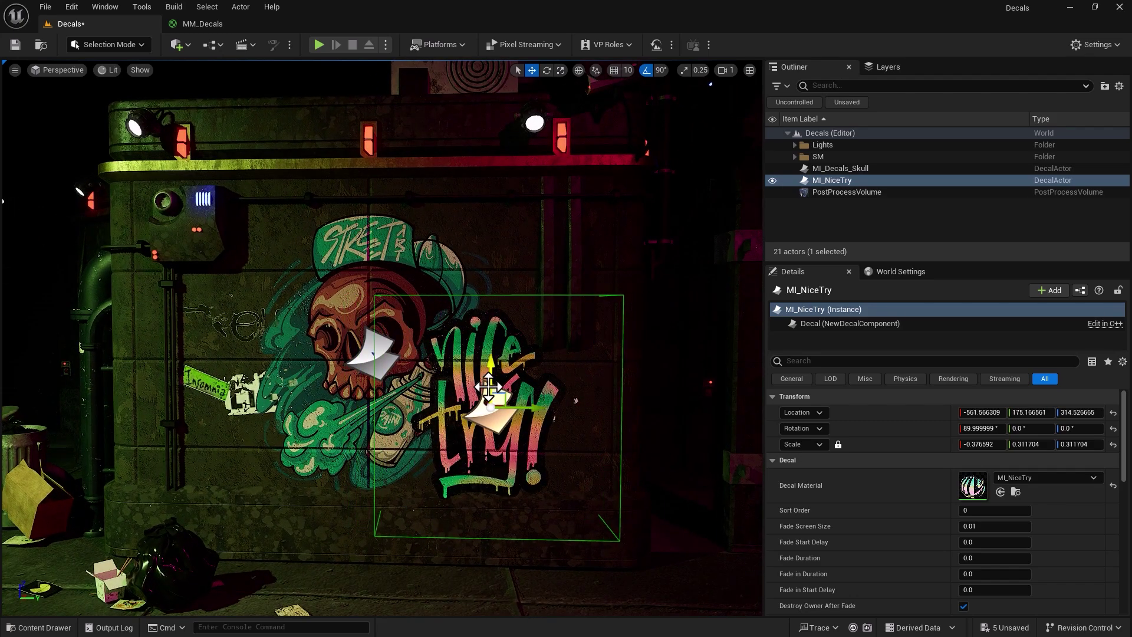
left_click_drag(479, 363, 480, 261)
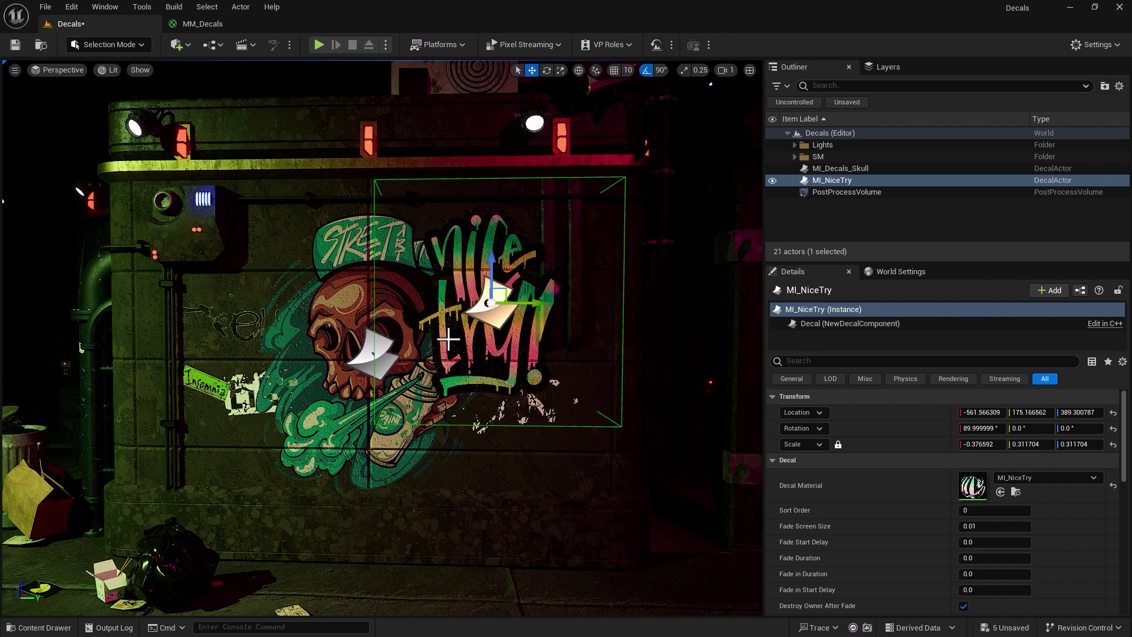
scroll(319, 409, "up", 5)
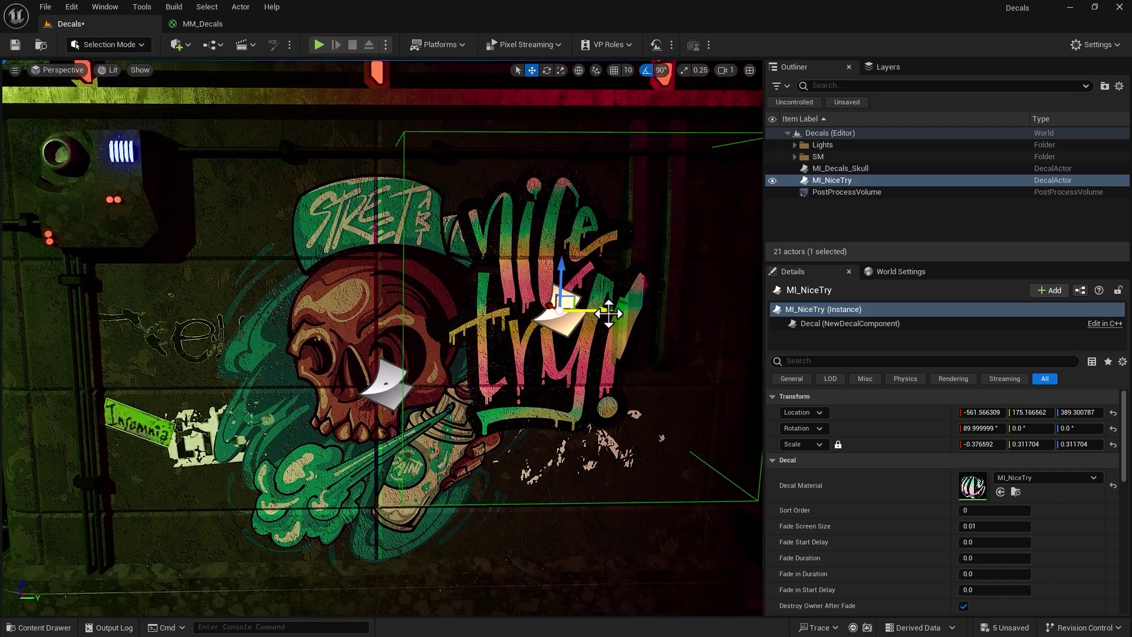
left_click_drag(614, 310, 597, 313)
Tilt the Nice Try decal freely to about 103.3° and shrink its height and width scale to about 0.22.
key("e")
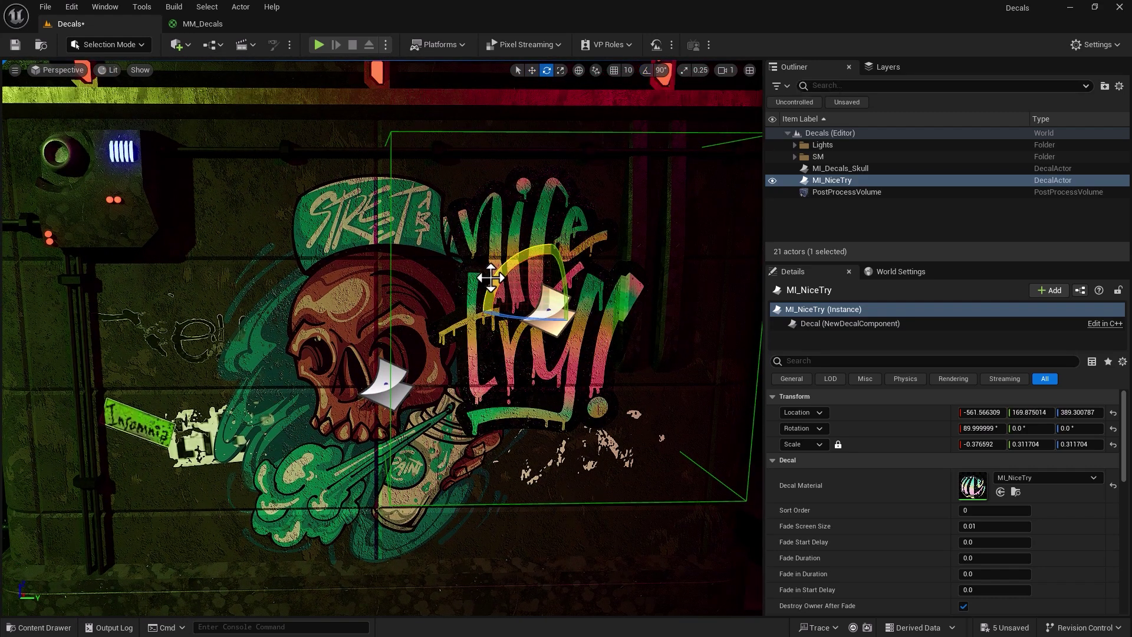
left_click_drag(551, 238, 581, 241)
key("r")
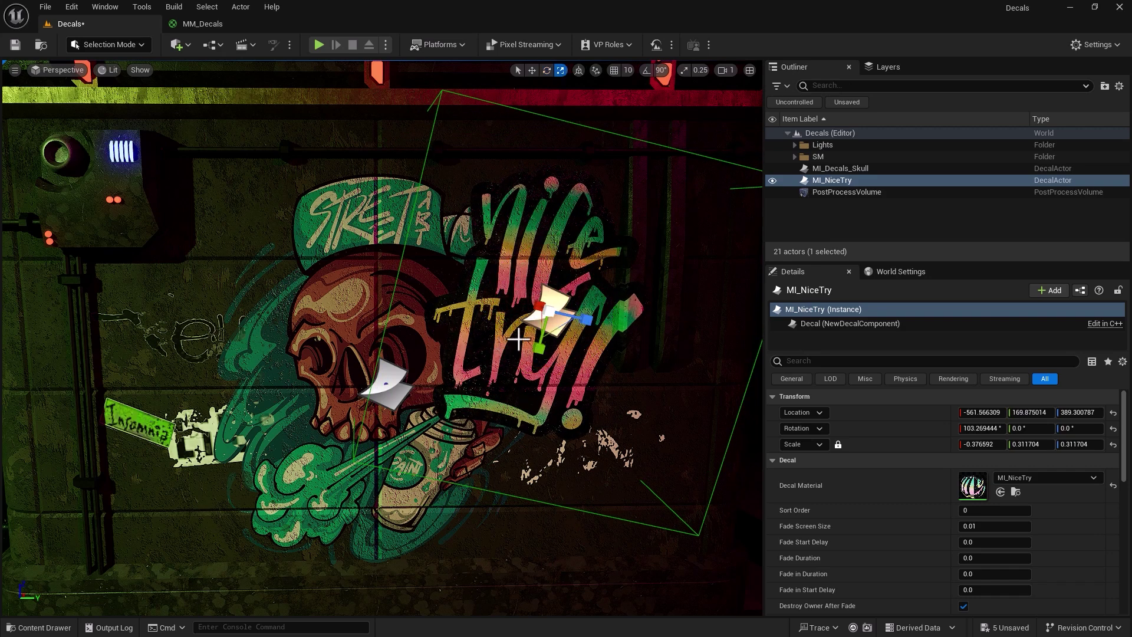
left_click_drag(539, 308, 458, 329)
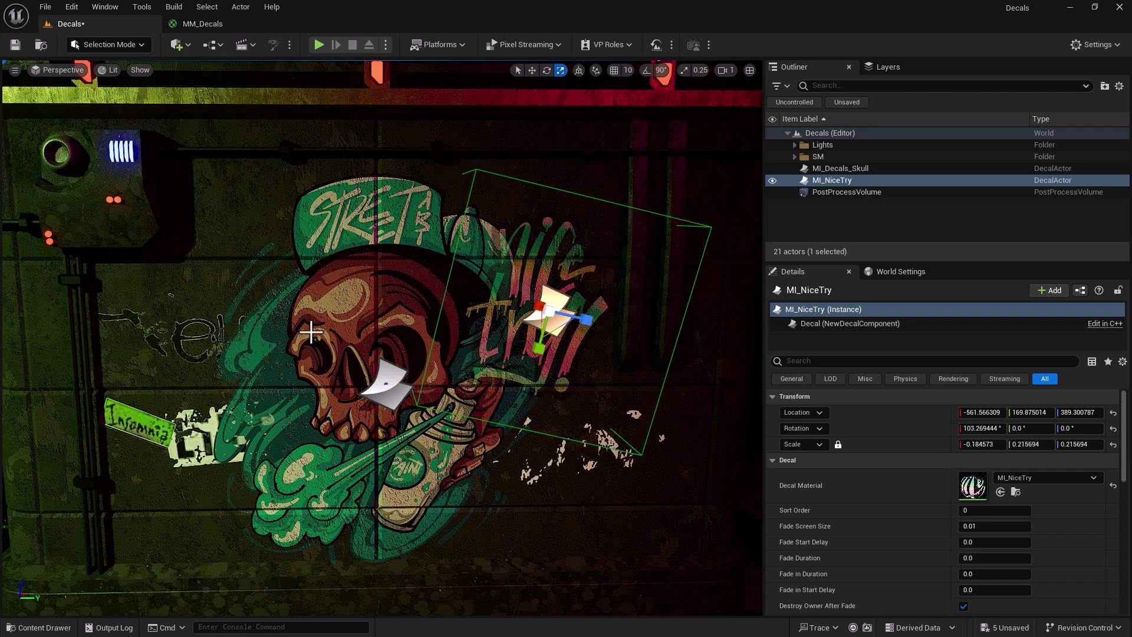
Shift the Nice Try decal's depth to about X -543.8 so the lettering projects at full strength on the wall.
right_click_drag(299, 296, 296, 300)
key("w")
left_click_drag(360, 312, 354, 313)
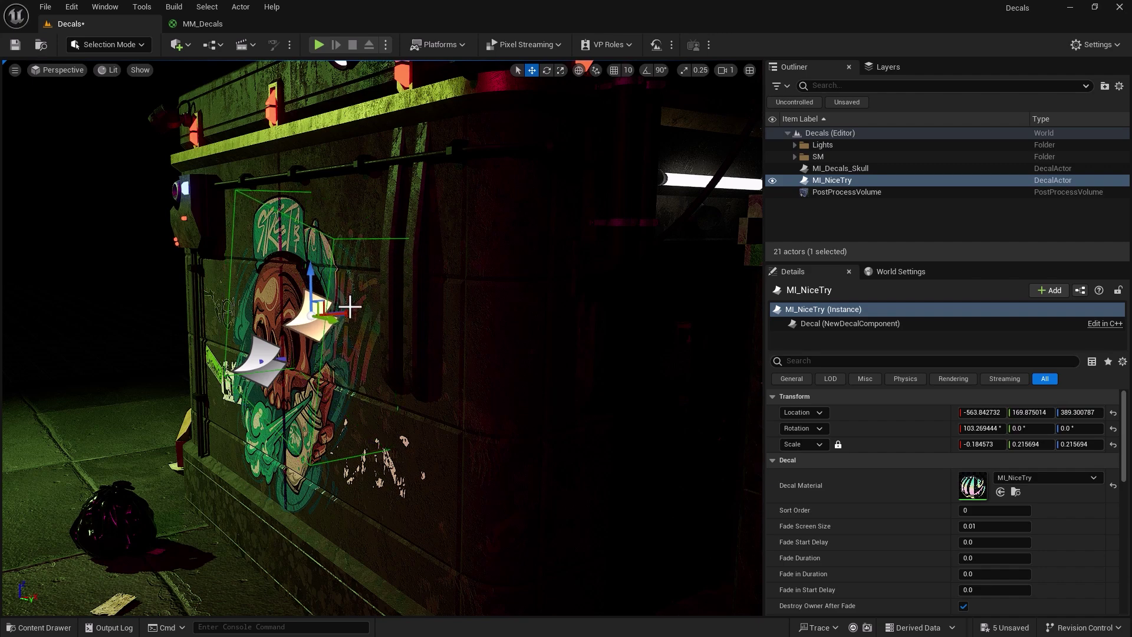
key("f")
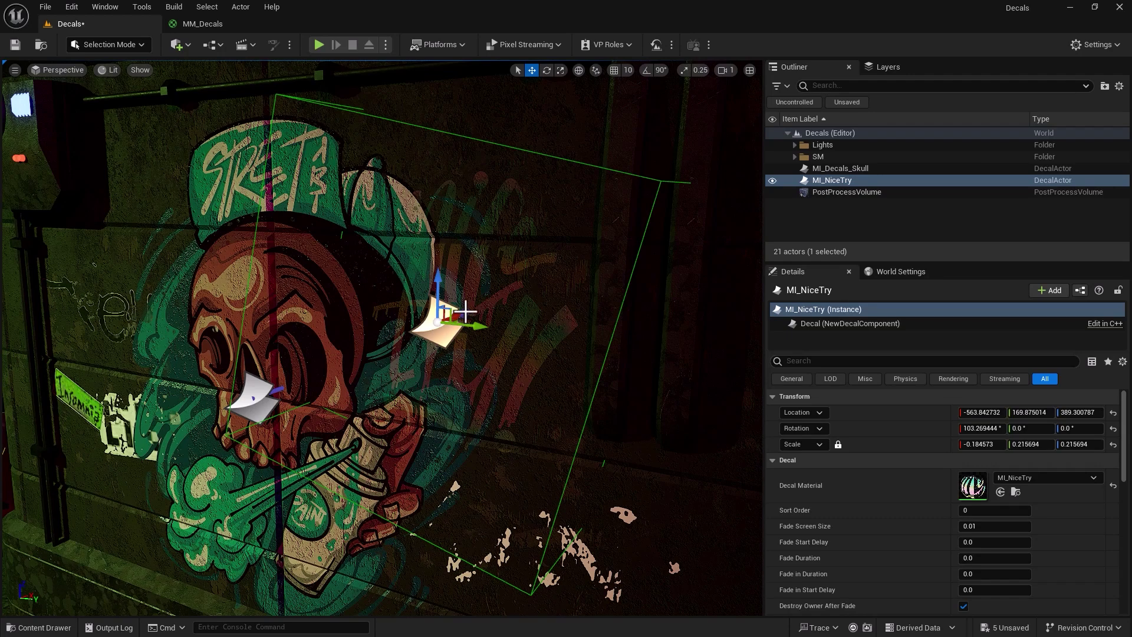
middle_click_drag(465, 311, 457, 311)
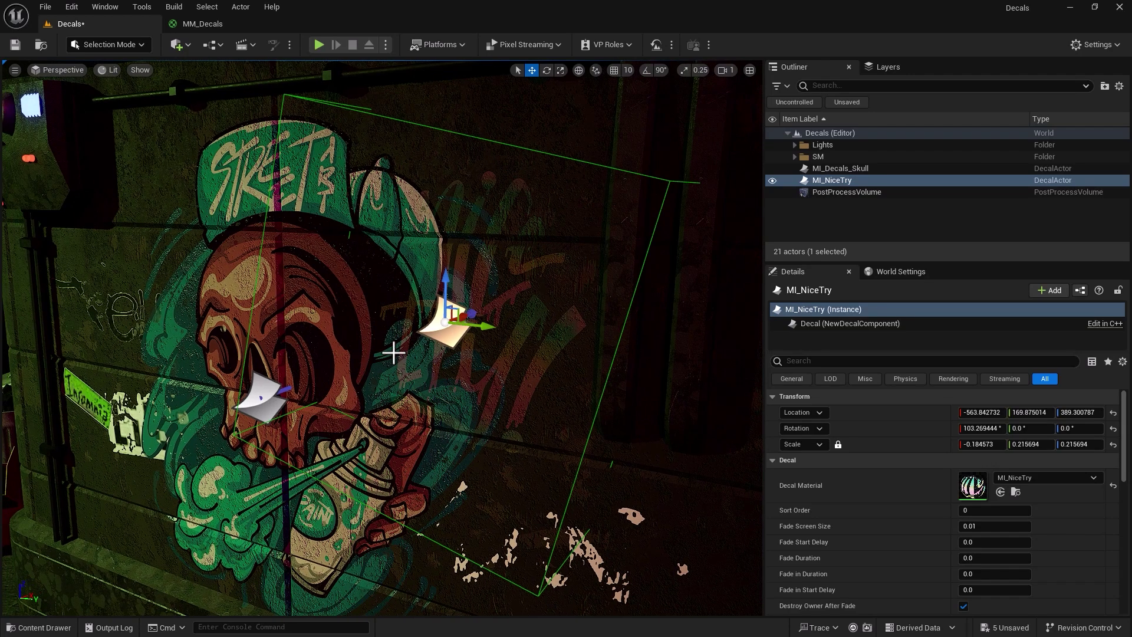
left_click_drag(384, 358, 402, 328, "alt")
left_click_drag(234, 378, 340, 370, "alt")
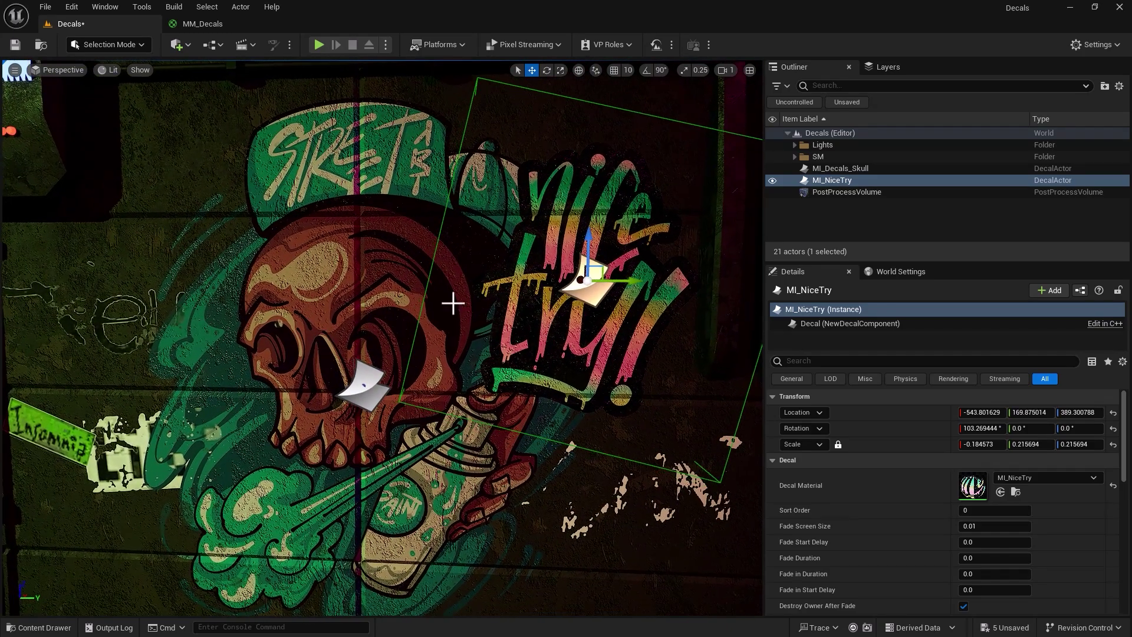
right_click_drag(517, 304, 483, 304, "alt")
left_click_drag(484, 303, 496, 294, "alt")
scroll(488, 292, "down", 1)
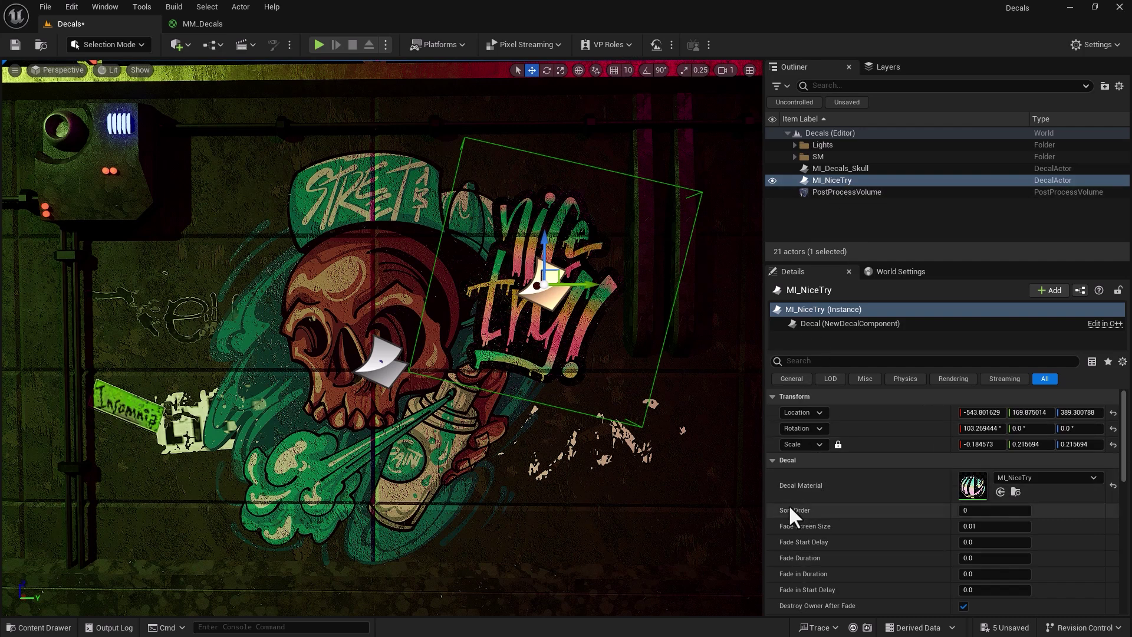
Set the skull decal's Sort Order to 1 to layer it above the Nice Try decal, and nudge it slightly along the wall.
mouse_move(797, 513)
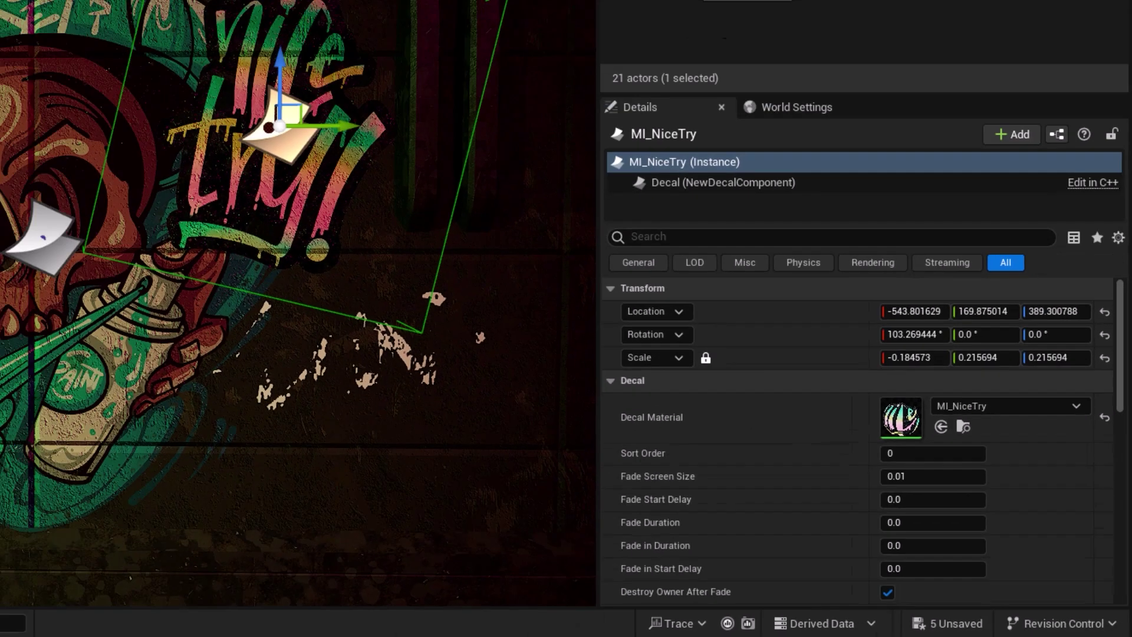
left_click(823, 169)
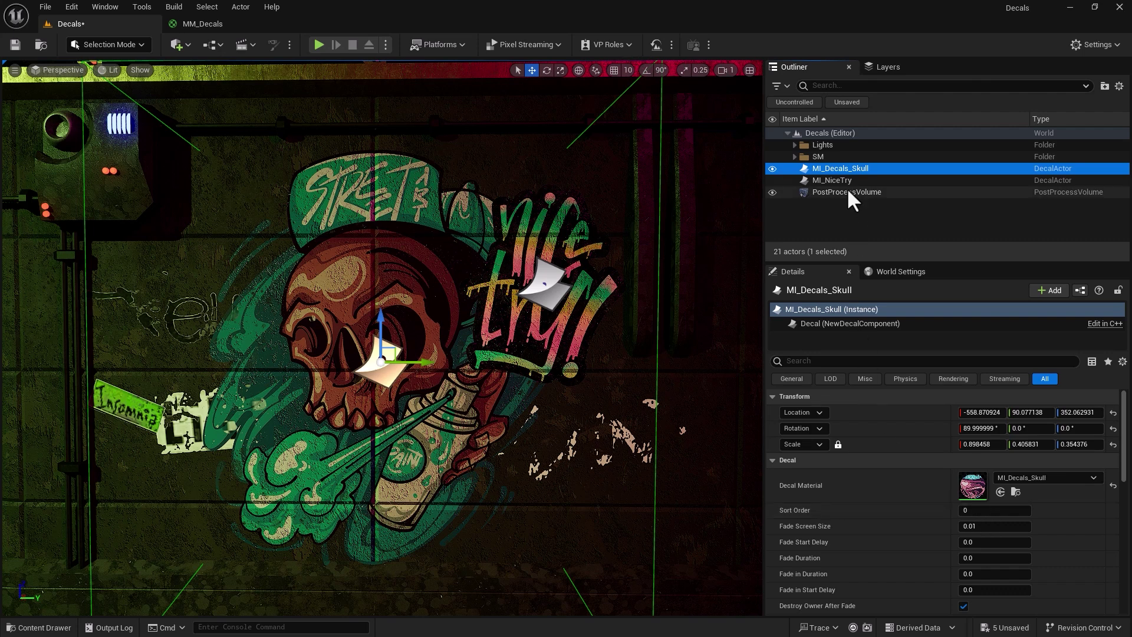
left_click(981, 511)
type("1")
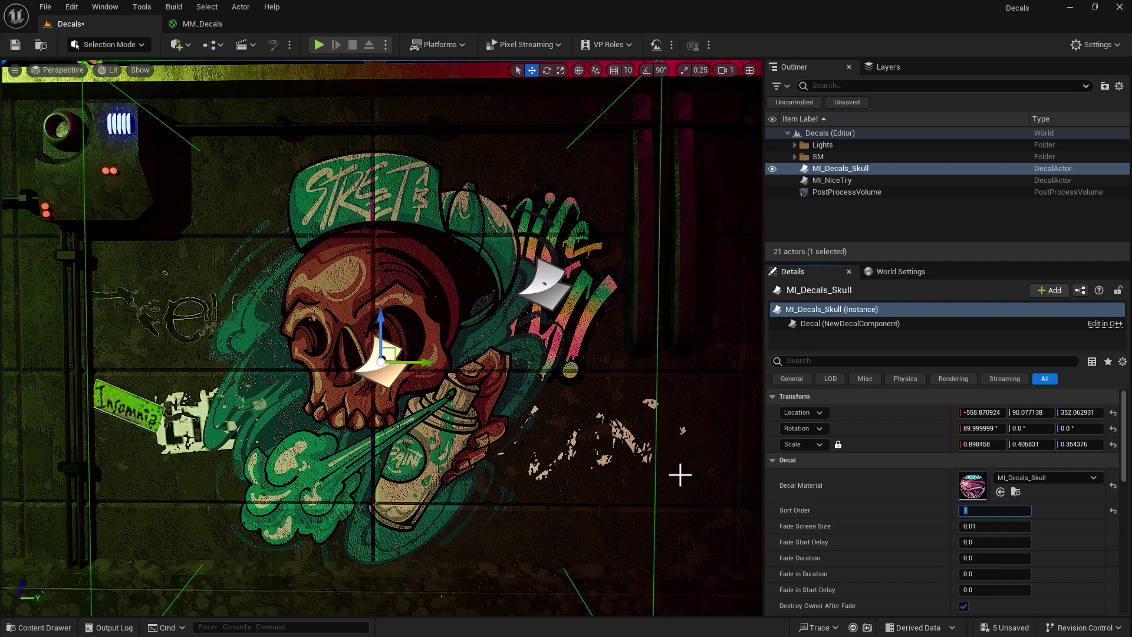
mouse_move(424, 361)
left_mouse_down()
mouse_move(386, 361)
mouse_move(417, 357)
left_mouse_up()
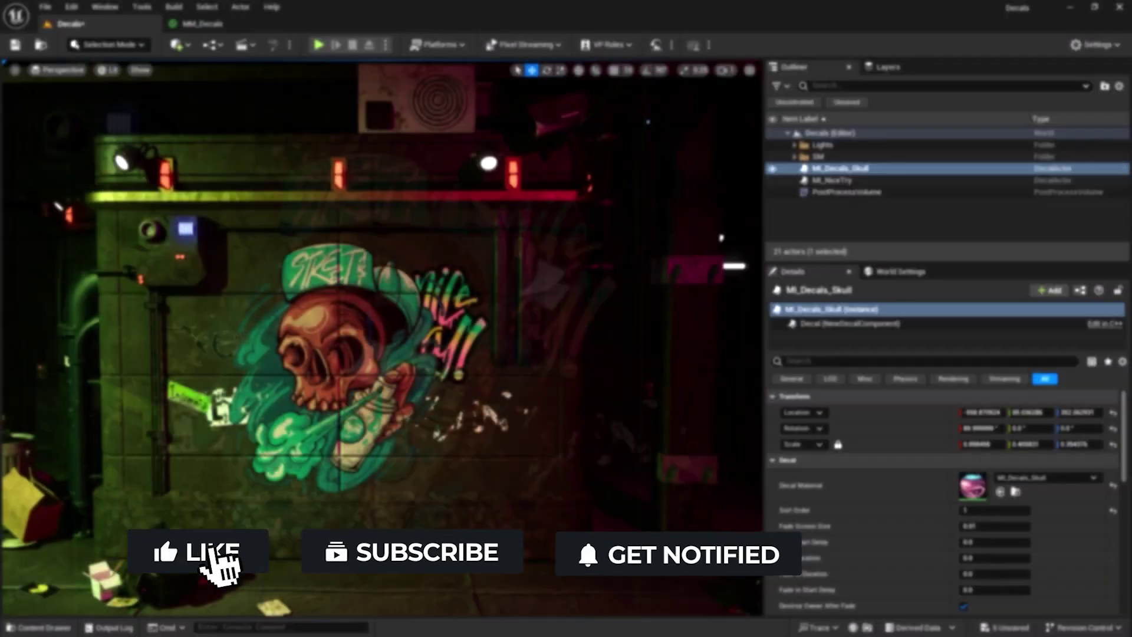